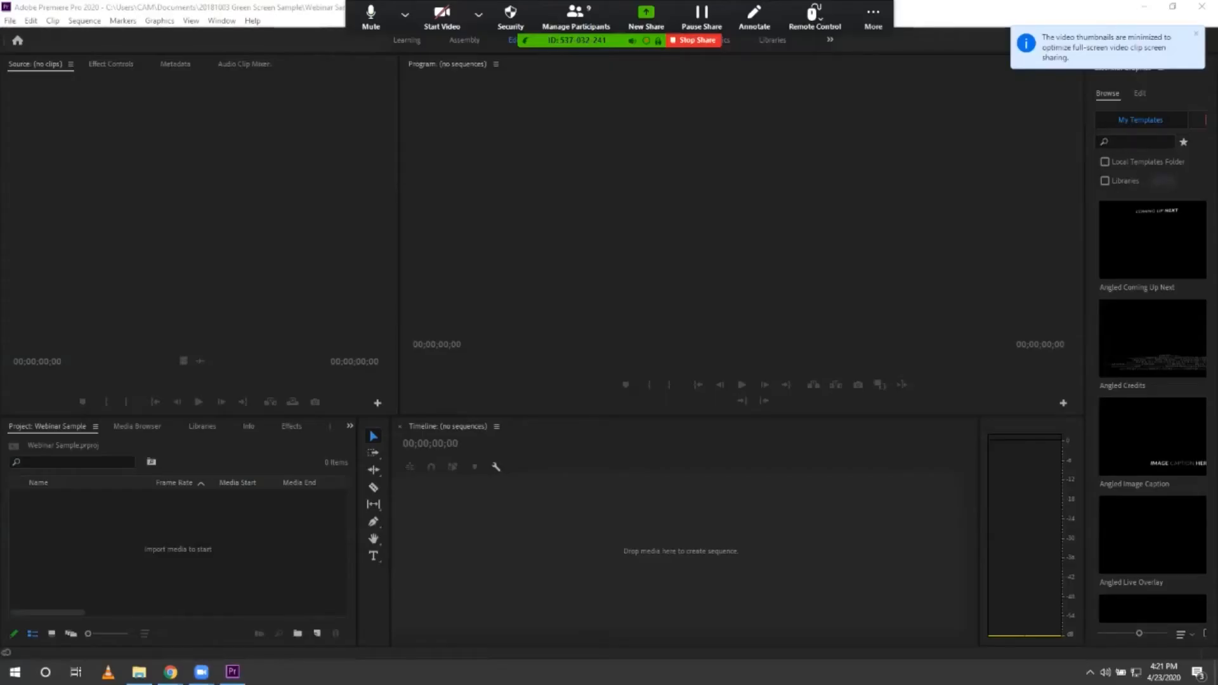
{"action": "left_click", "coordinate": [872, 18]}
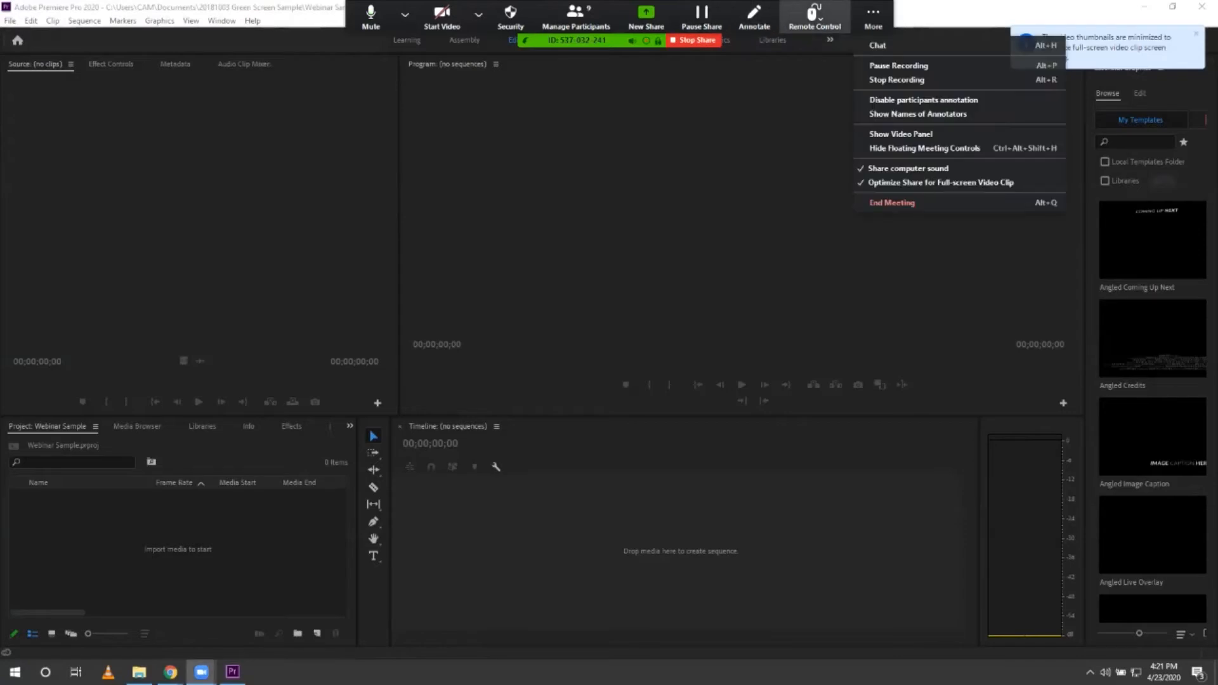
{"action": "left_click", "coordinate": [882, 46]}
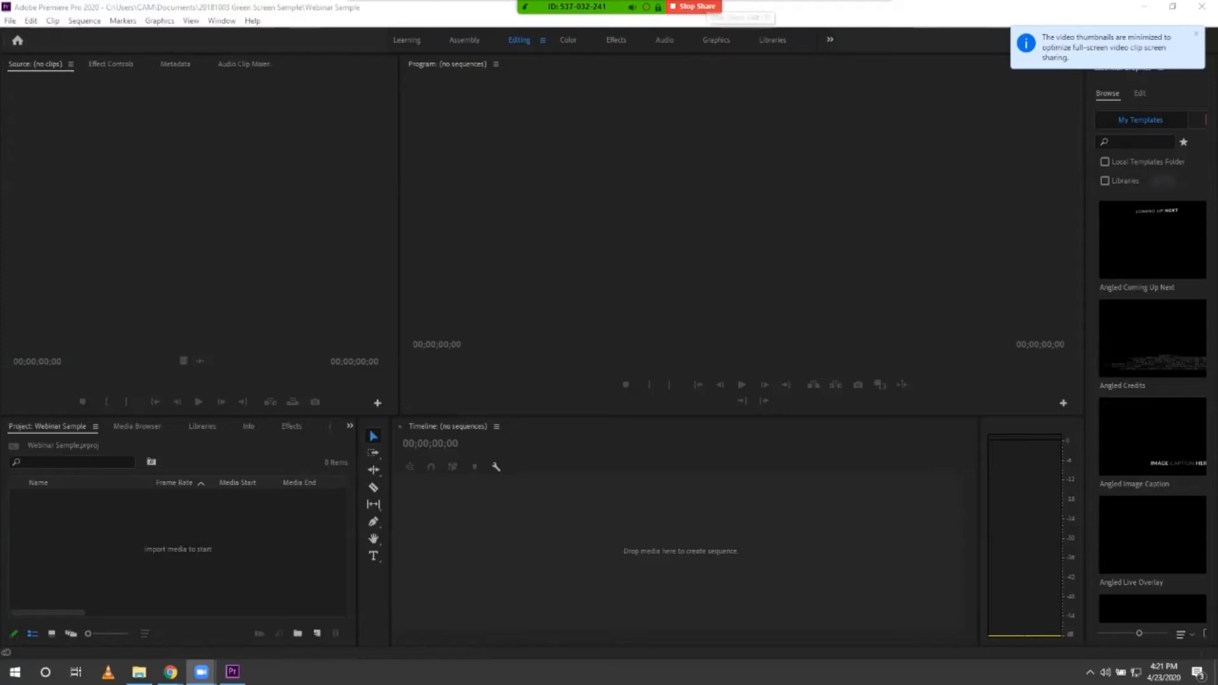
{"action": "mouse_move", "coordinate": [642, 11]}
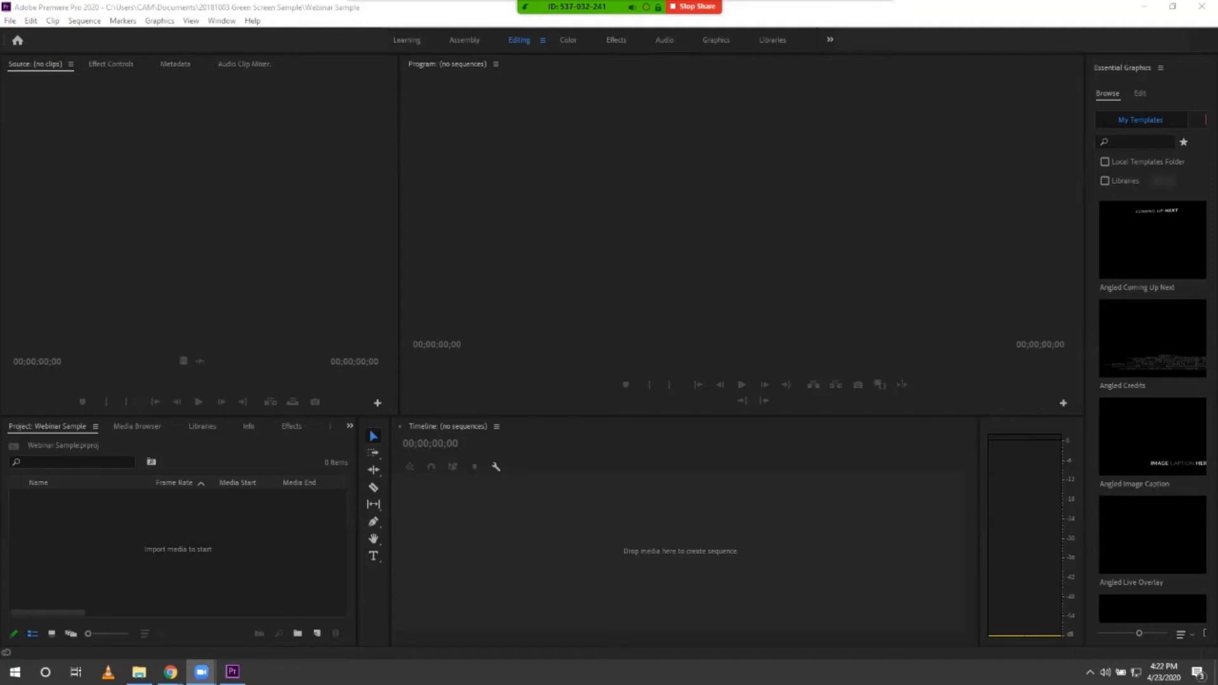
{"action": "right_click", "coordinate": [209, 291]}
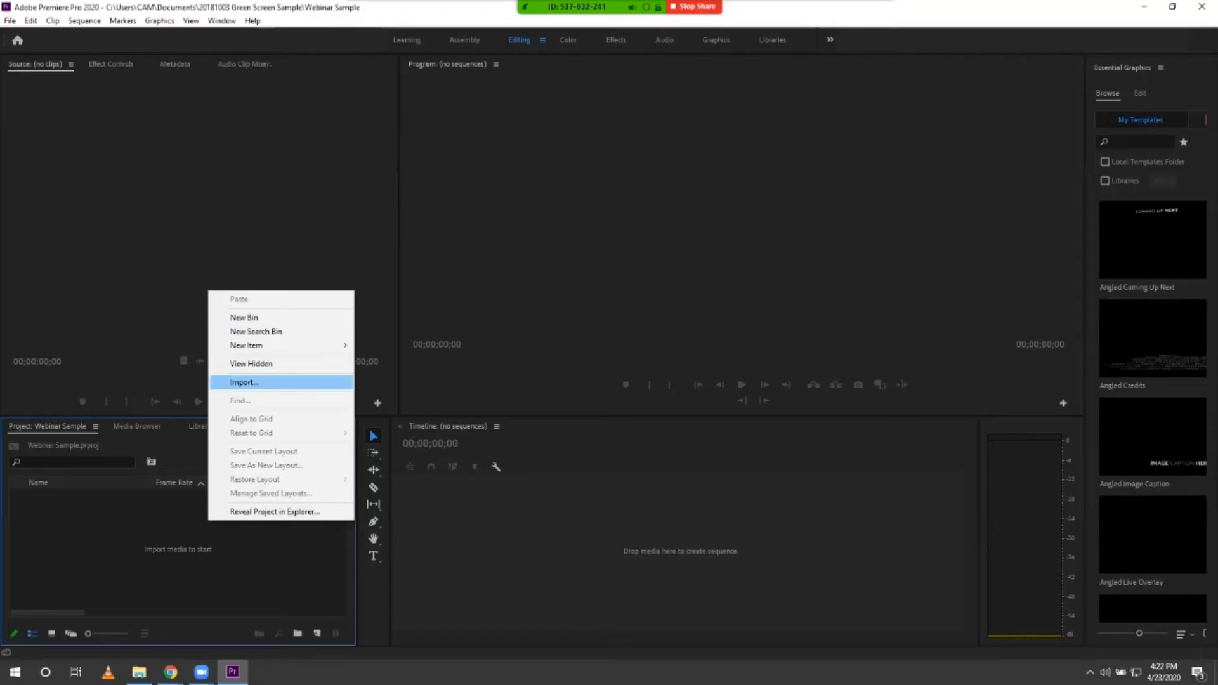
{"action": "left_click", "coordinate": [244, 382]}
{"action": "left_click", "coordinate": [10, 20]}
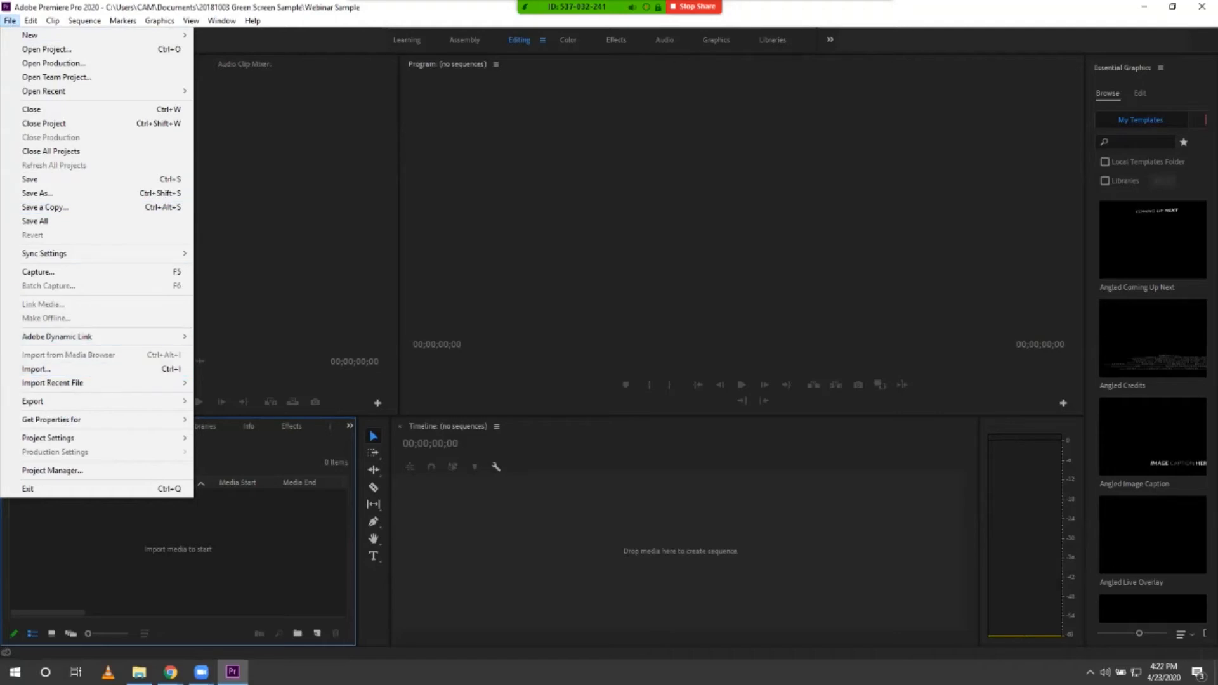
{"action": "key", "text": "Escape"}
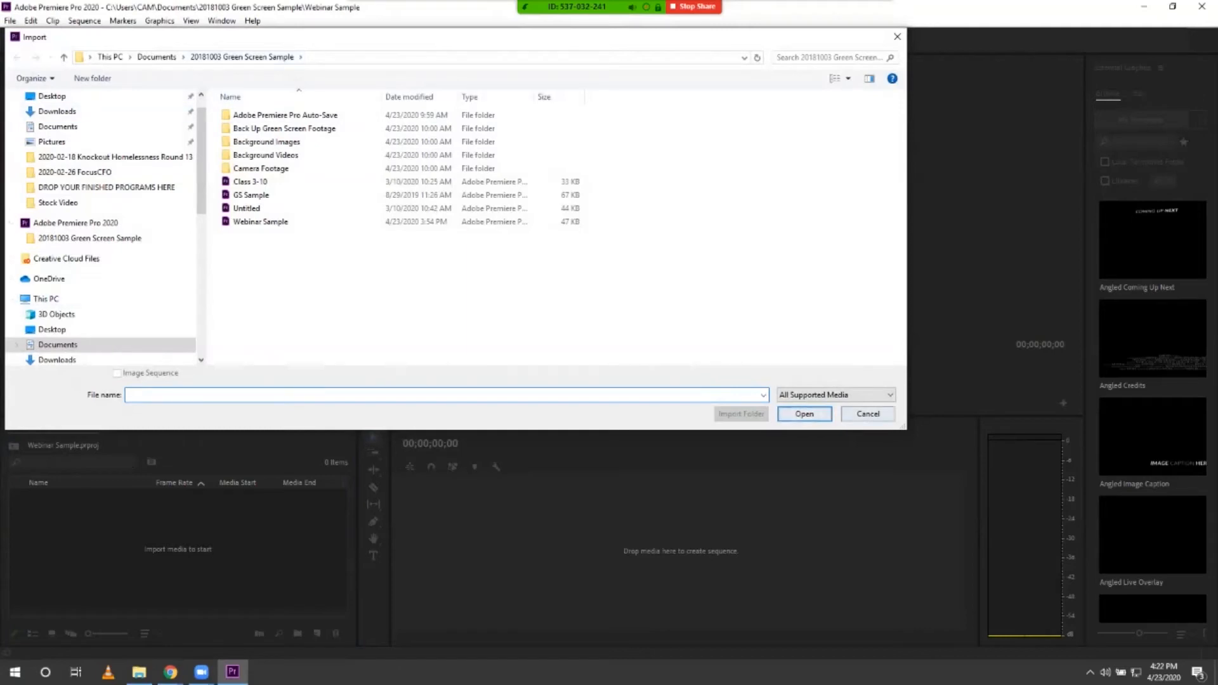
{"action": "key", "text": "Escape"}
- Import the Background Images folder from 20181003 Green Screen Sample into the project
{"action": "key", "text": "alt+f"}
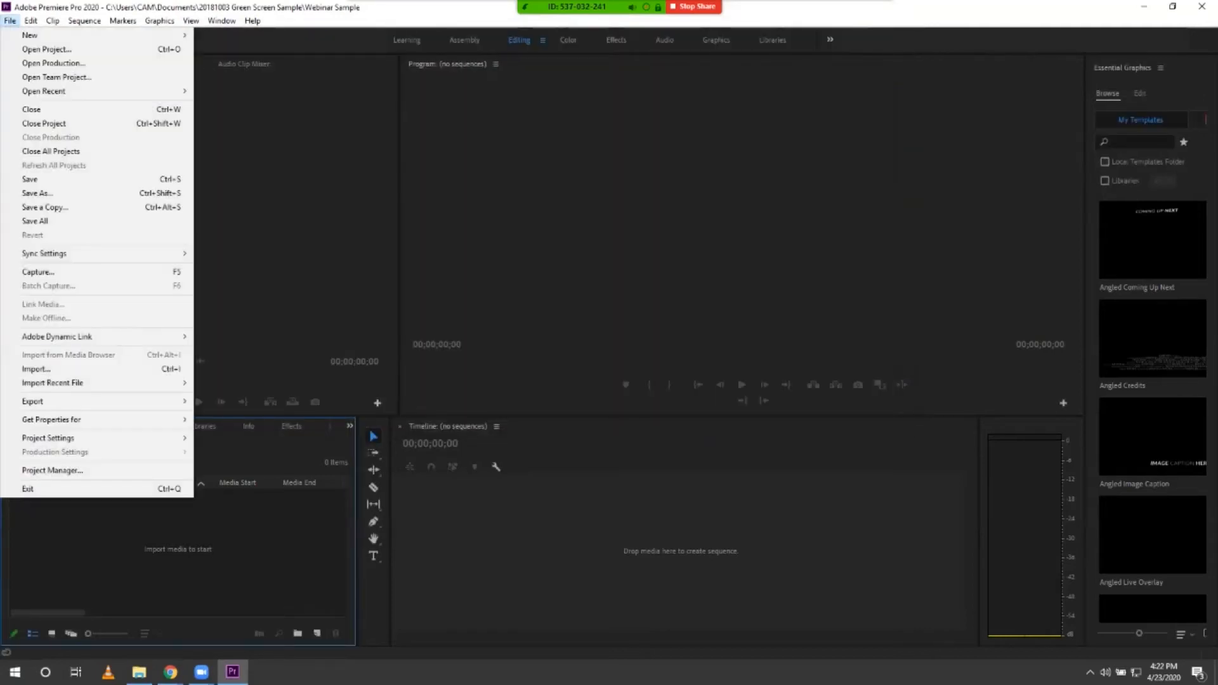
{"action": "key", "text": "i"}
{"action": "key", "text": "Return"}
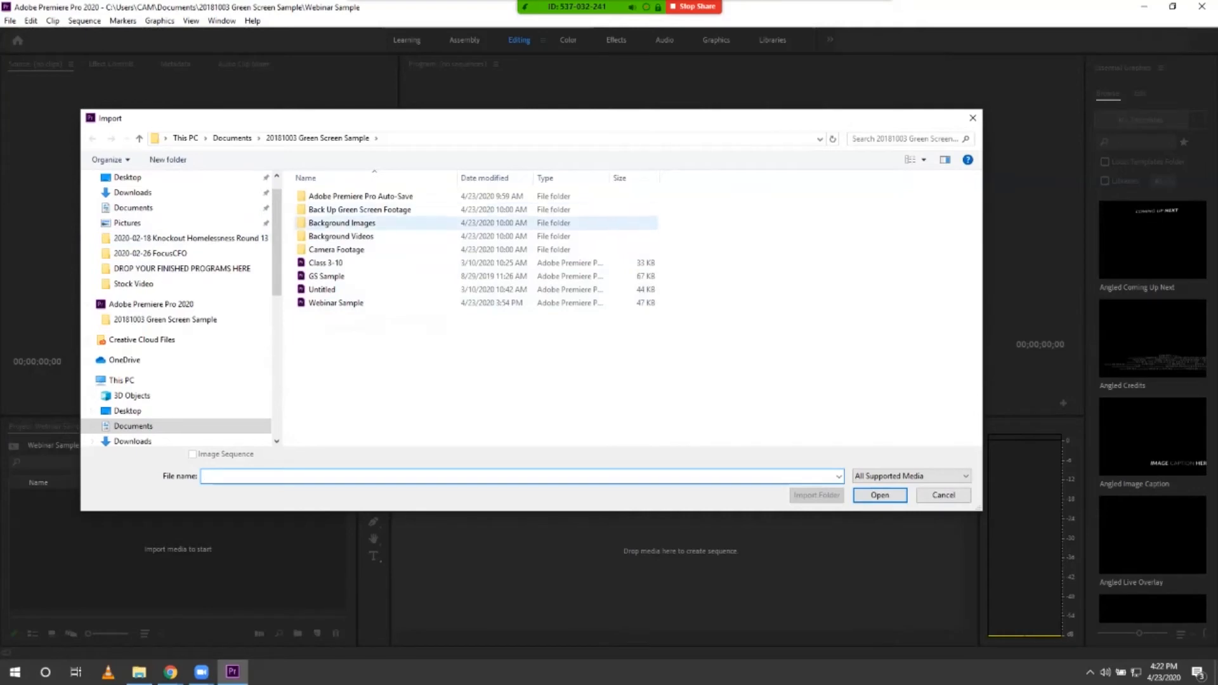
{"action": "left_click", "coordinate": [342, 223]}
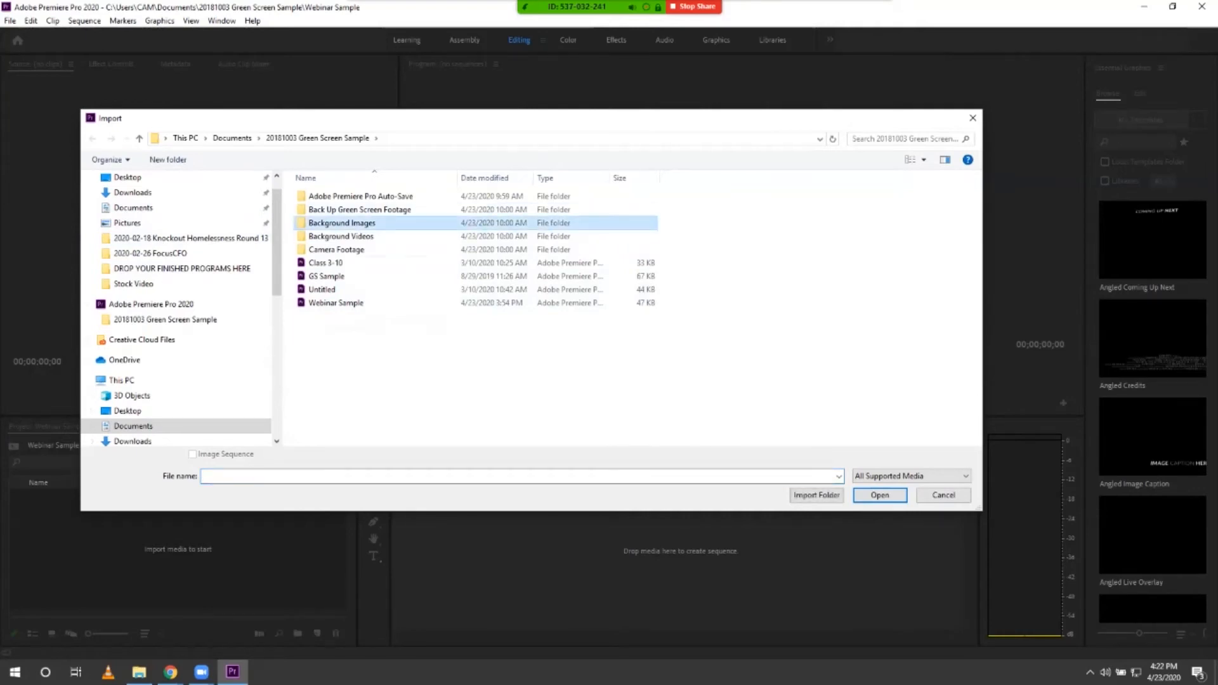
{"action": "left_click", "coordinate": [816, 495]}
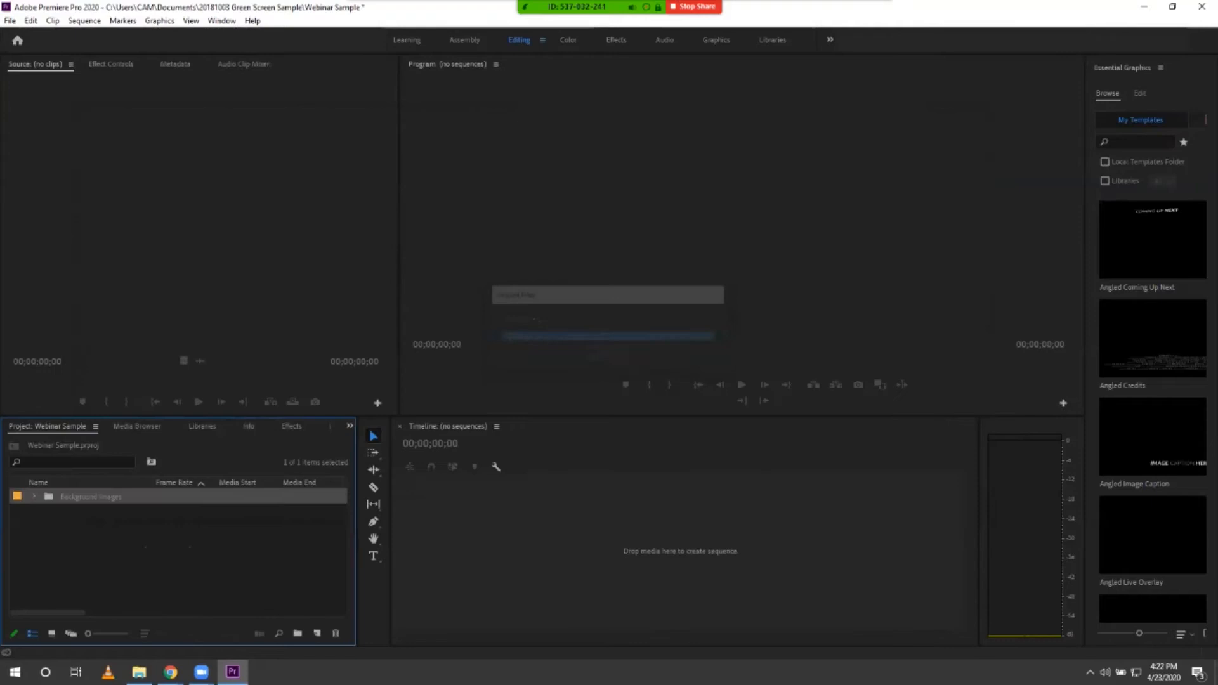
- Import the Background Videos folder from 20181003 Green Screen Sample into the project
{"action": "right_click", "coordinate": [152, 544]}
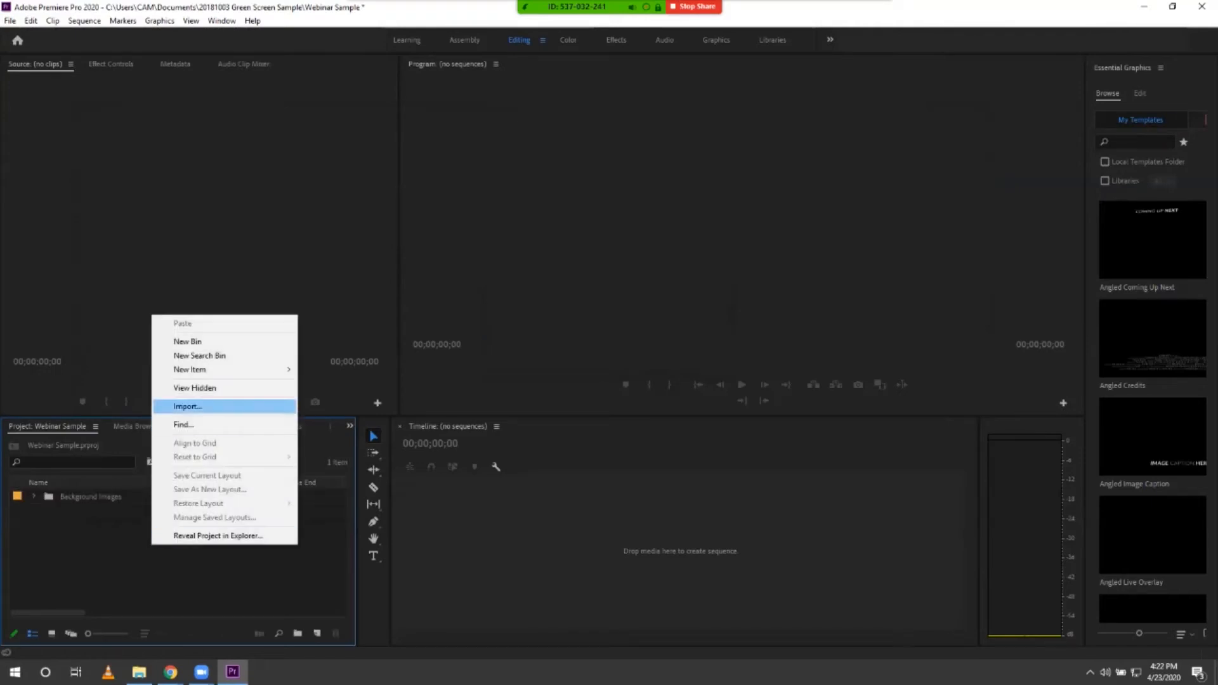
{"action": "left_click", "coordinate": [187, 406]}
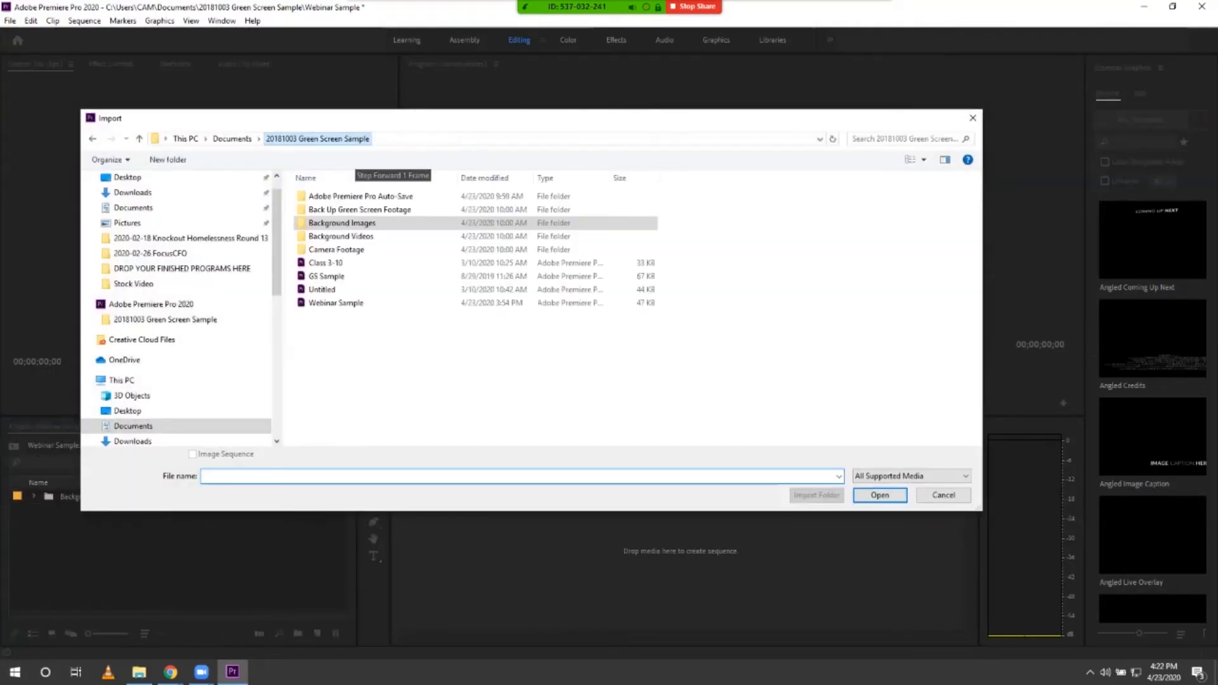
{"action": "left_click", "coordinate": [341, 236]}
{"action": "left_click", "coordinate": [817, 495]}
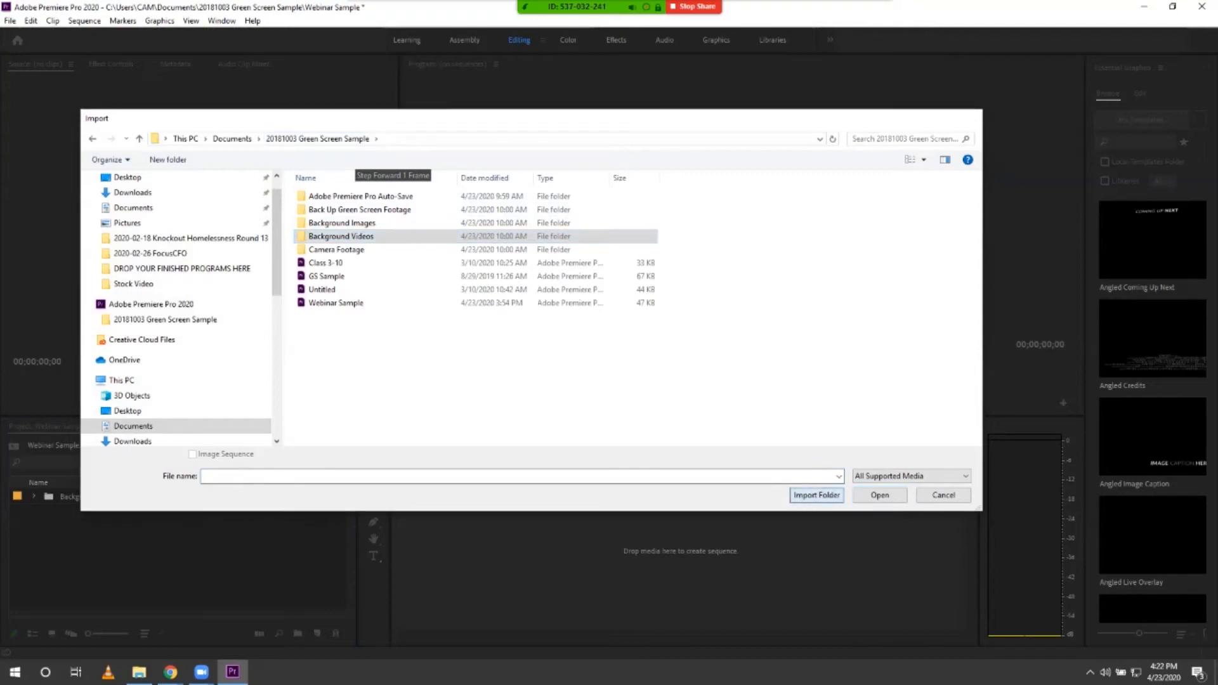
- Import the Camera Footage folder from 20181003 Green Screen Sample into the project
{"action": "right_click", "coordinate": [148, 554]}
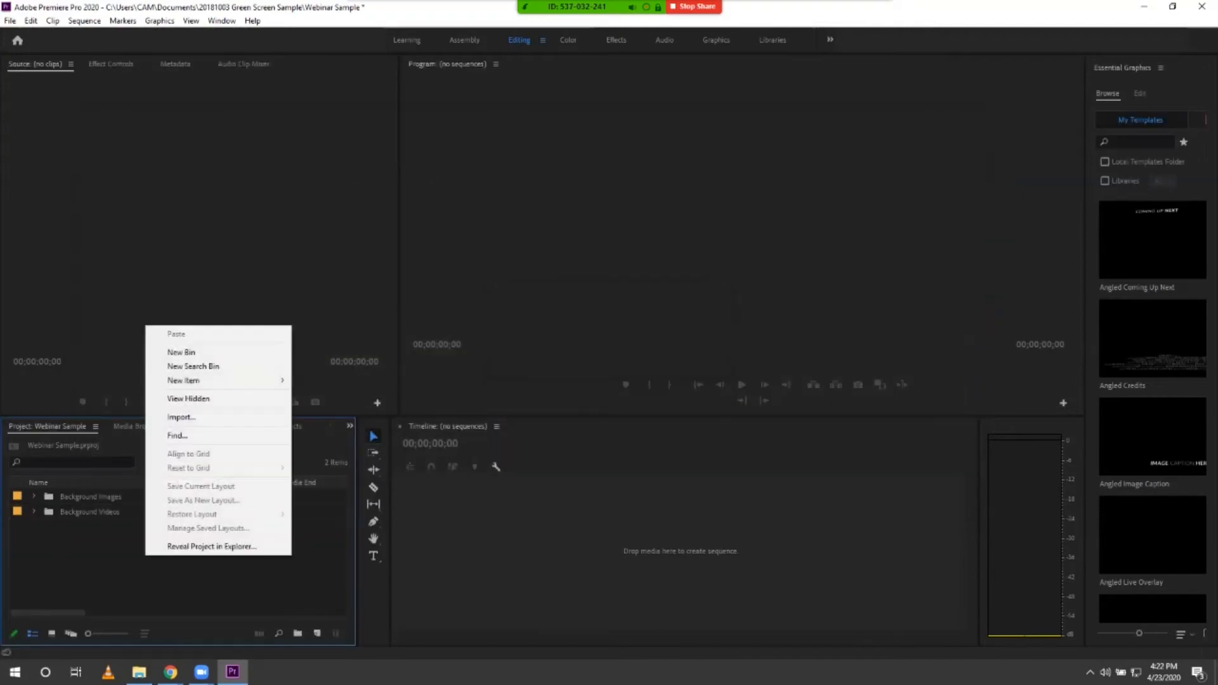
{"action": "left_click", "coordinate": [181, 417]}
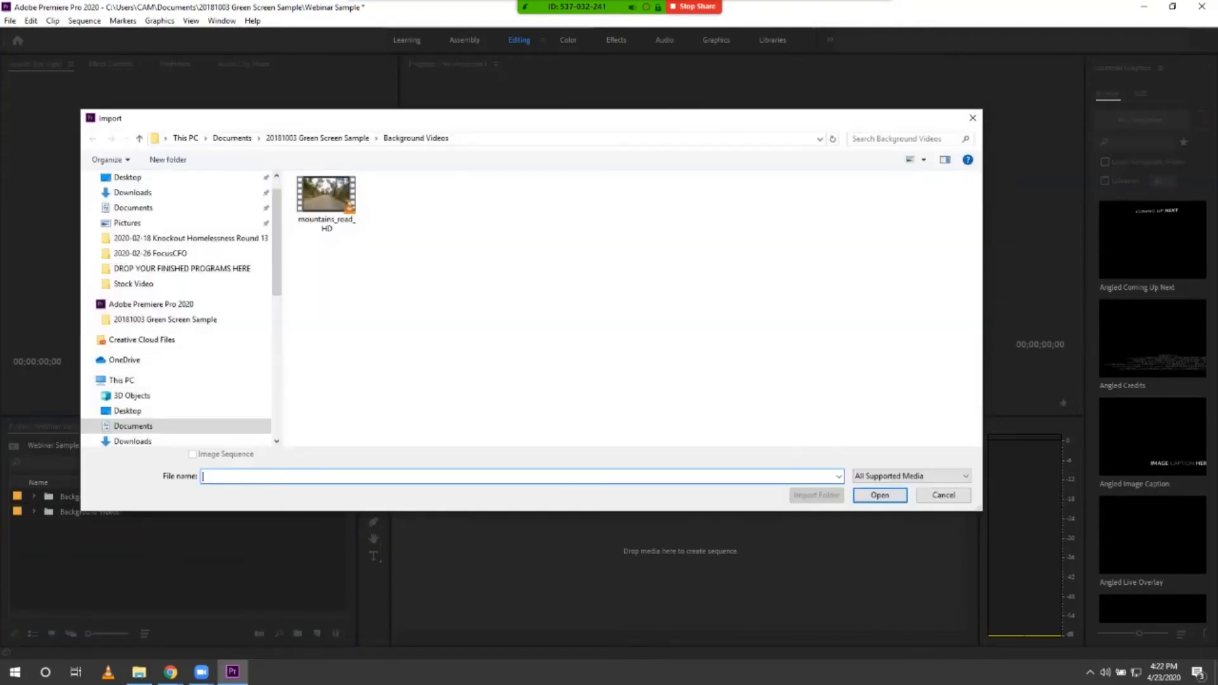
{"action": "left_click", "coordinate": [317, 138]}
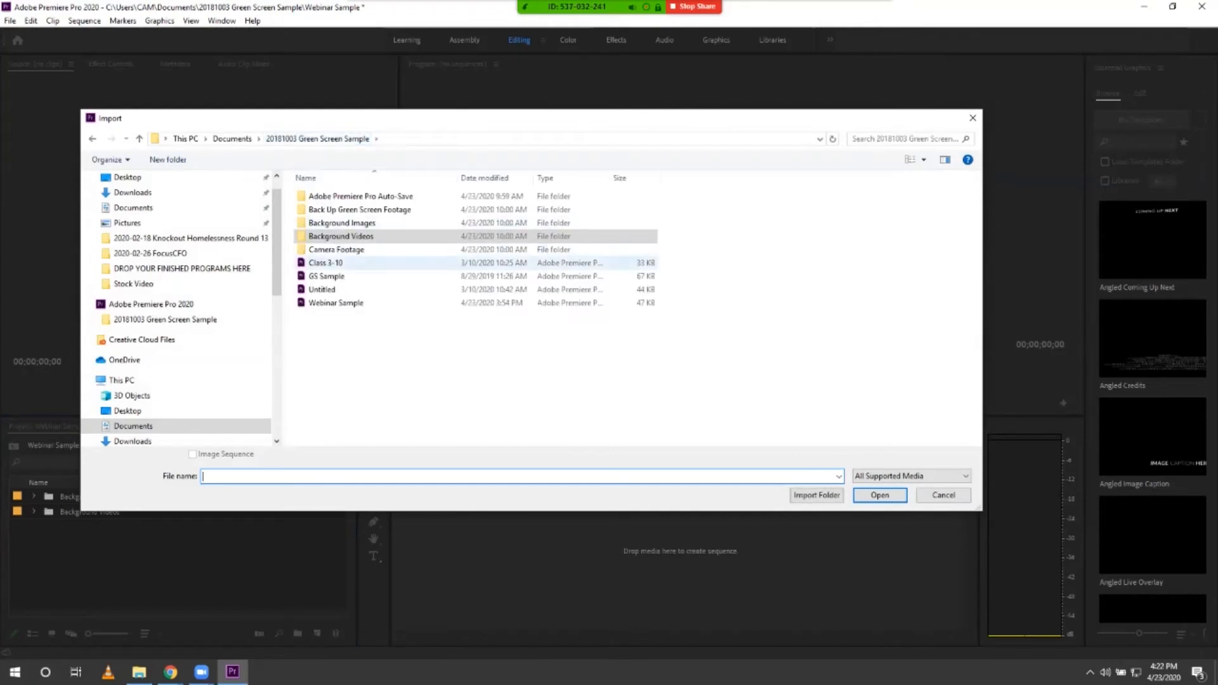
{"action": "left_click", "coordinate": [336, 250]}
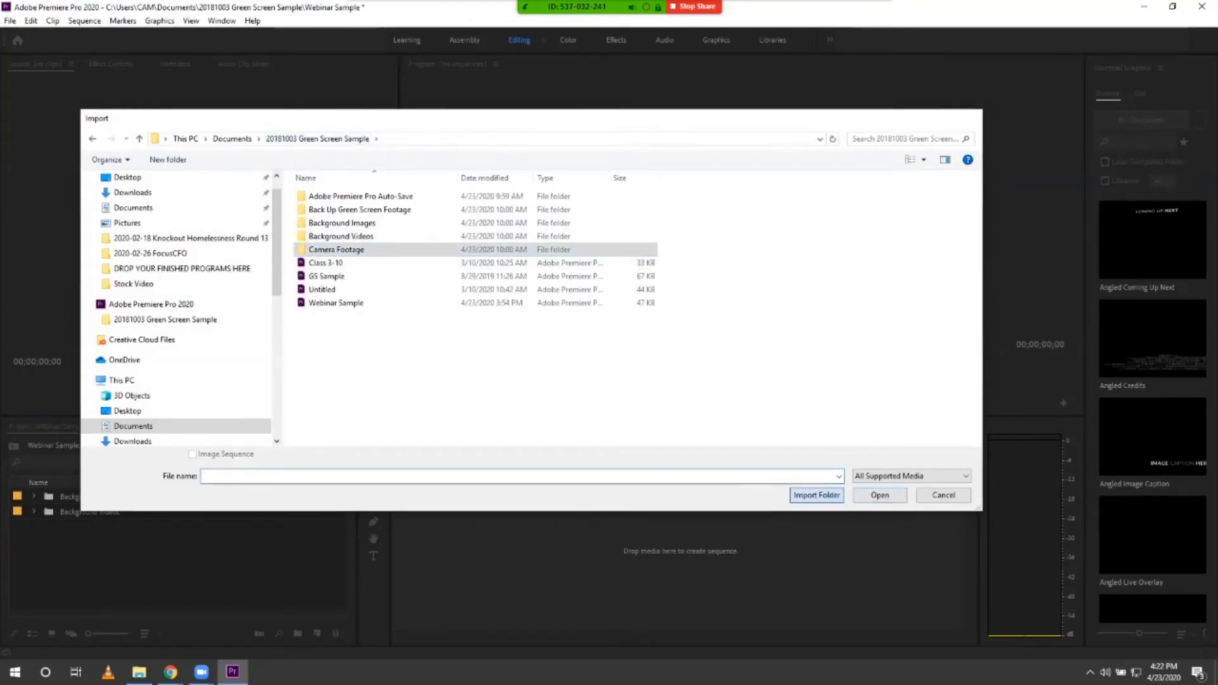
{"action": "left_click", "coordinate": [817, 495]}
- Import the Back Up Green Screen Footage folder into the project and widen the Name column to fit its name
{"action": "right_click", "coordinate": [139, 557]}
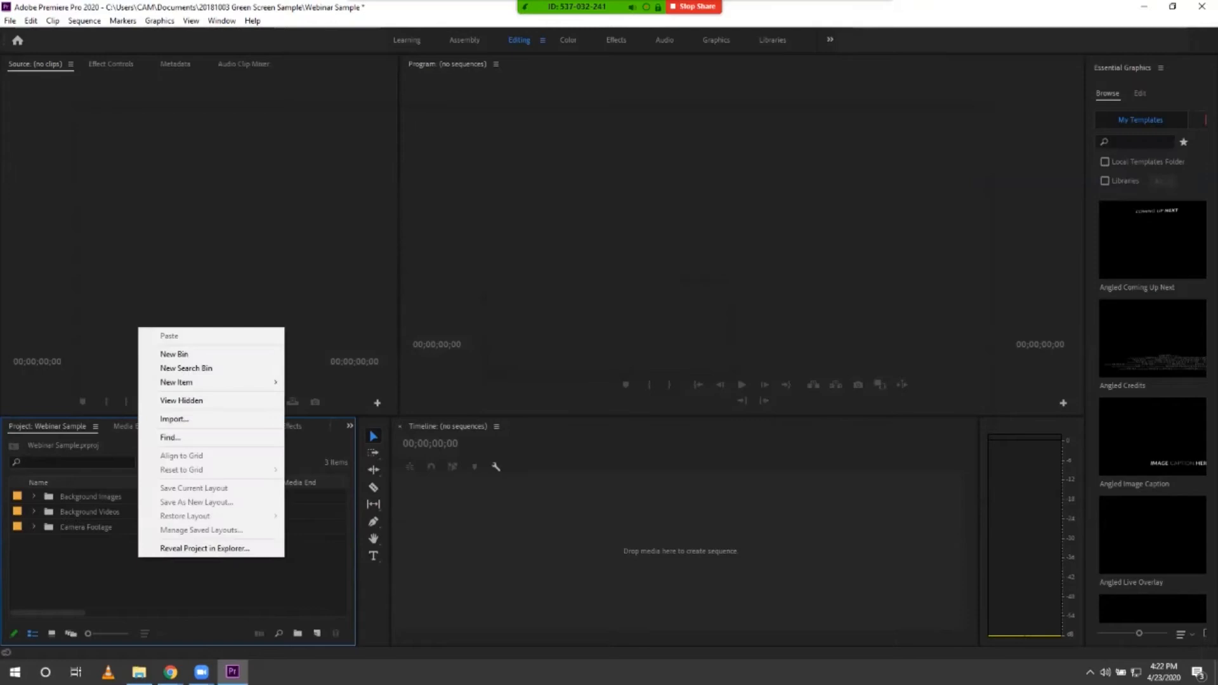
{"action": "left_click", "coordinate": [174, 418]}
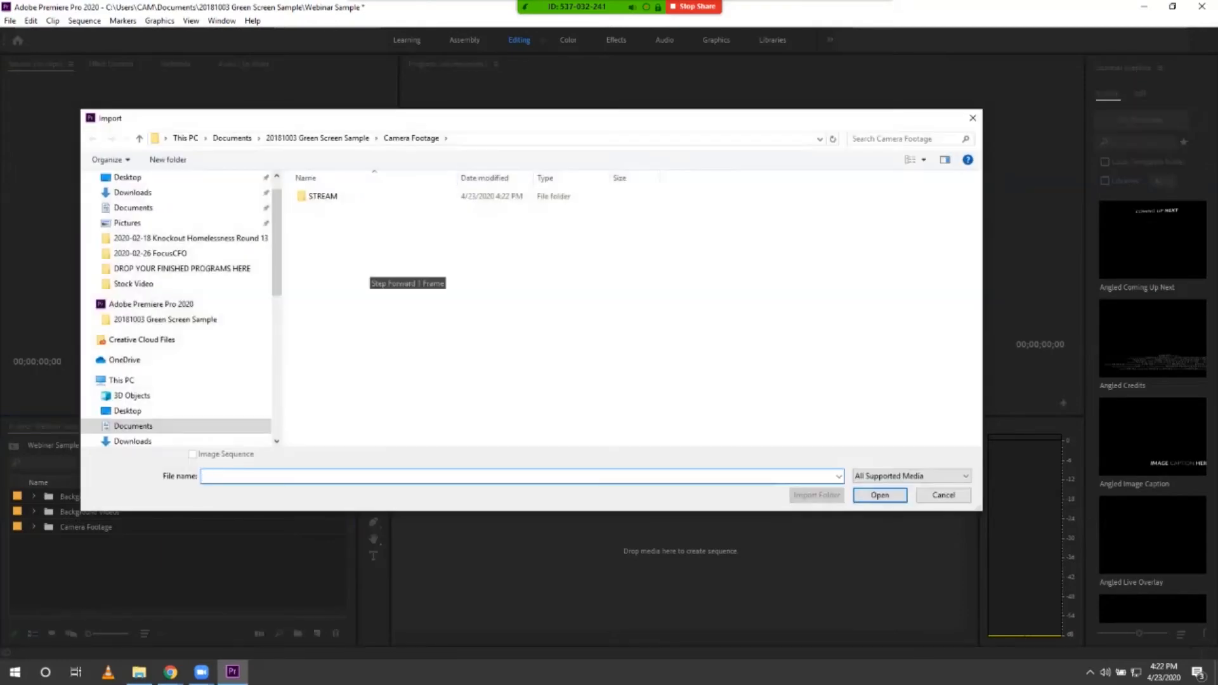
{"action": "left_click", "coordinate": [317, 138]}
{"action": "left_click", "coordinate": [359, 209]}
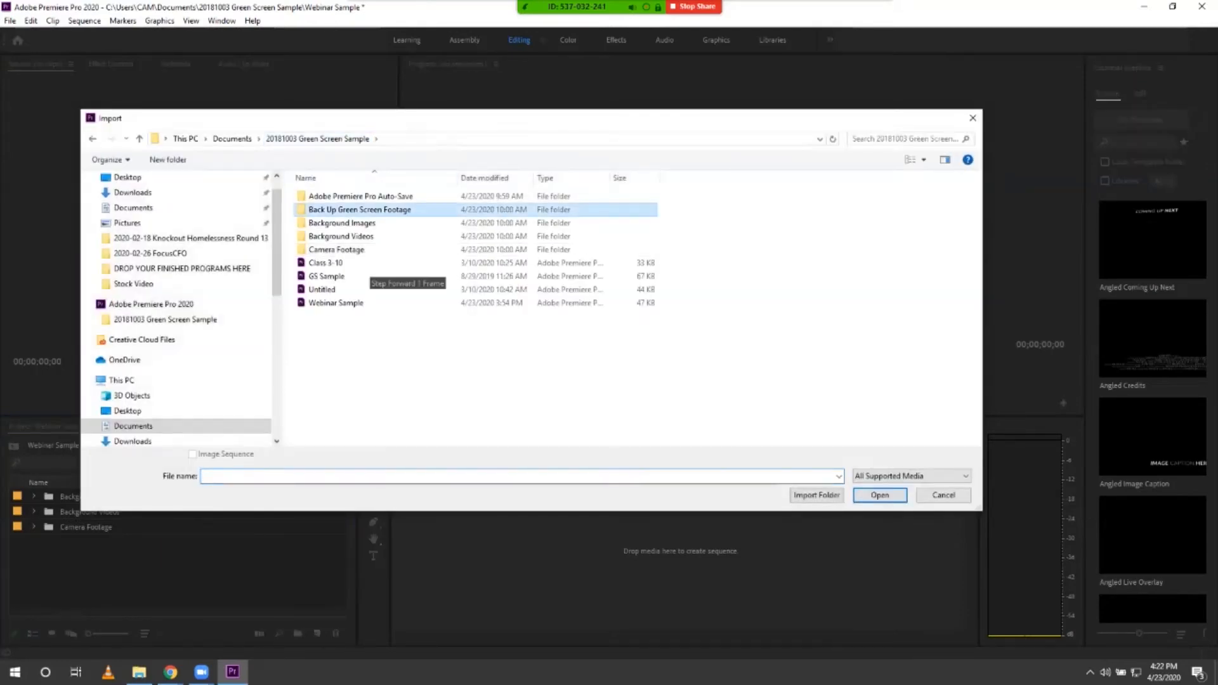
{"action": "left_click", "coordinate": [816, 495]}
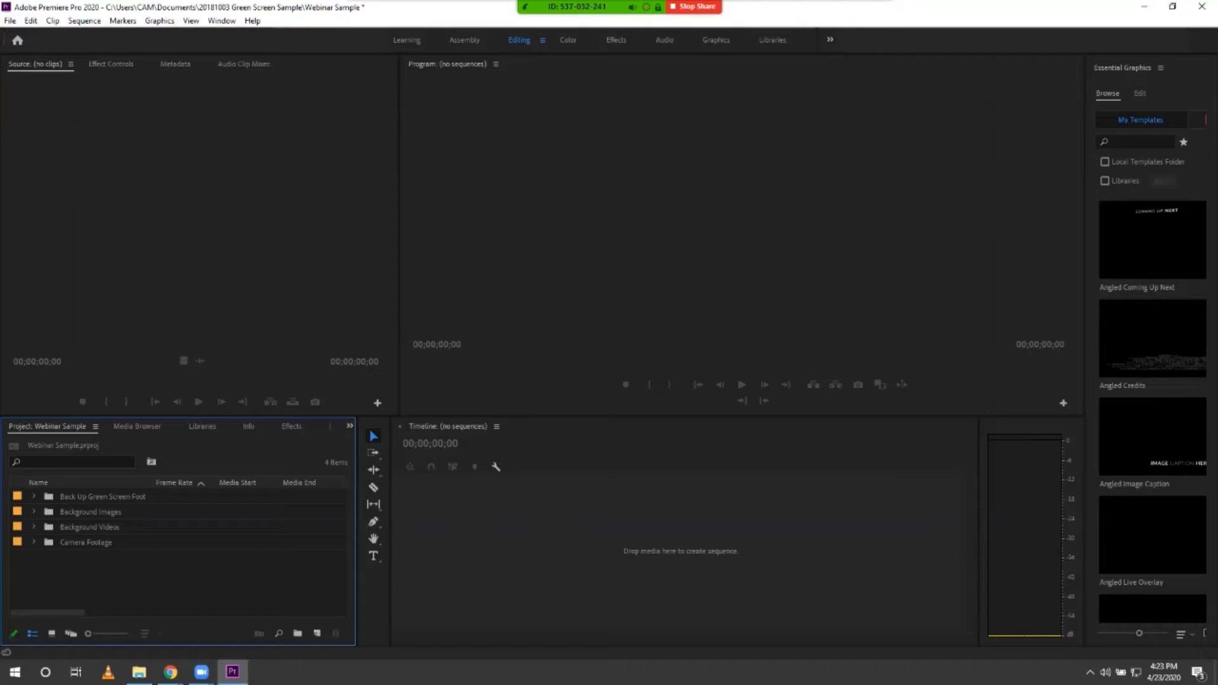
{"action": "left_click_drag", "start_coordinate": [151, 483], "coordinate": [191, 483]}
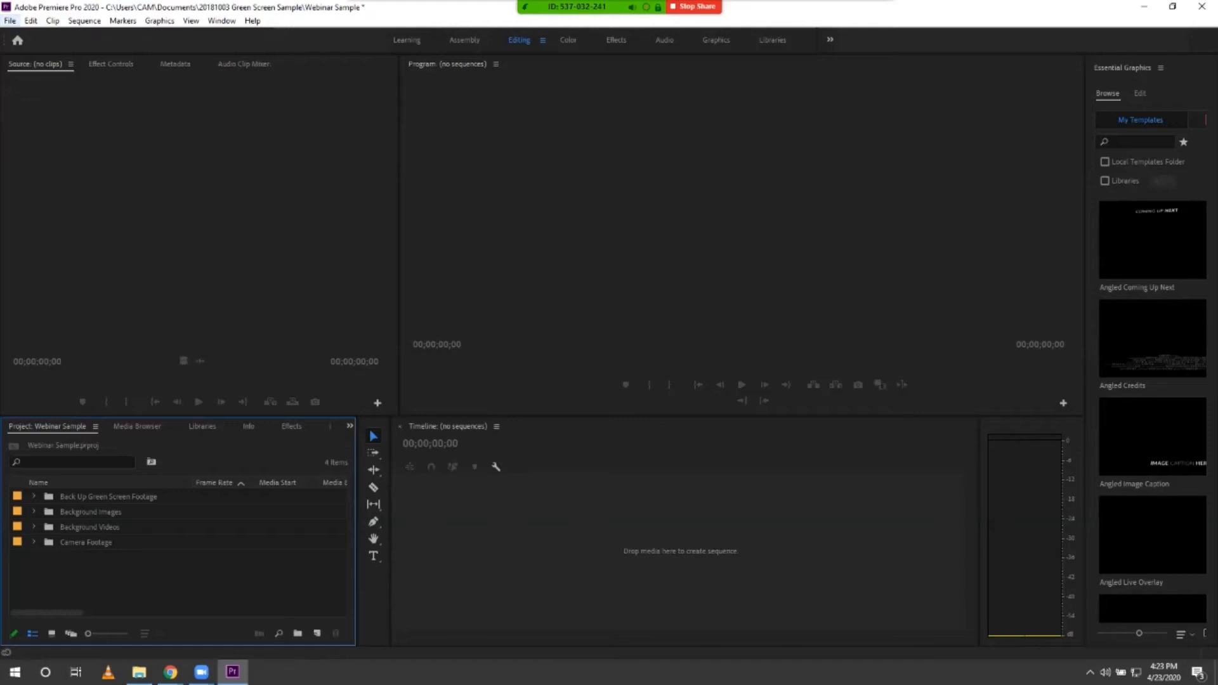
- Create a new sequence named Green Screen Sample with the AVCHD 1080p30 preset
{"action": "left_click", "coordinate": [10, 20]}
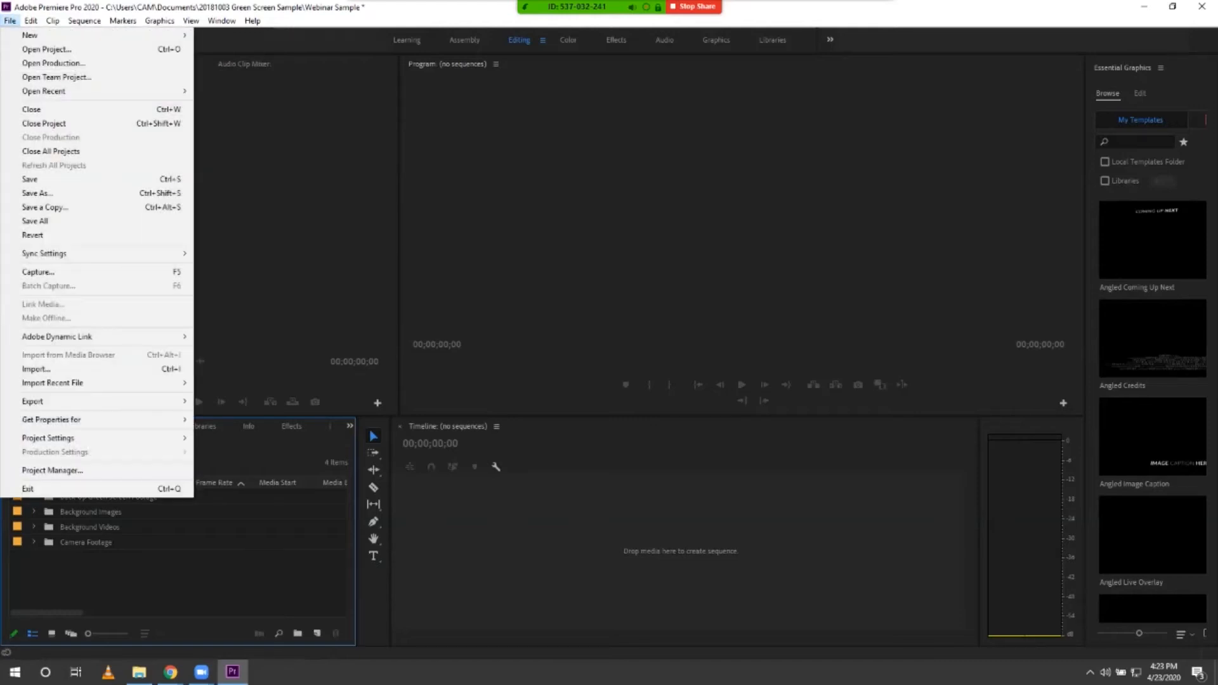
{"action": "mouse_move", "coordinate": [39, 35]}
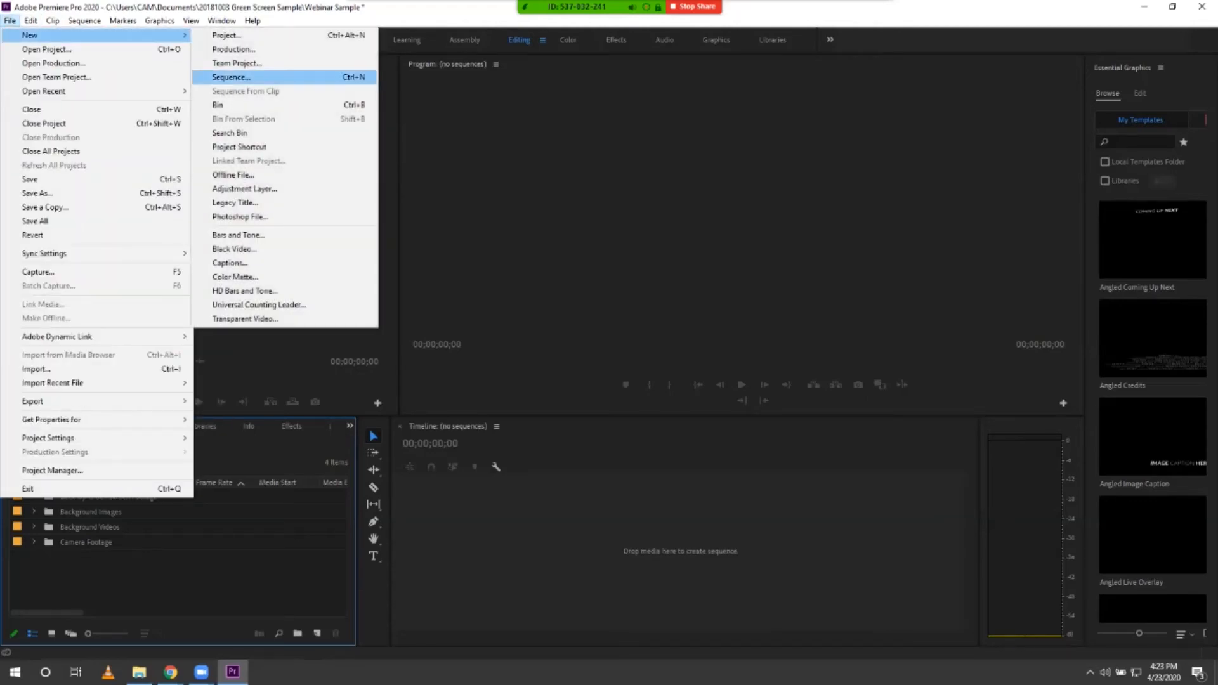
{"action": "left_click", "coordinate": [230, 77]}
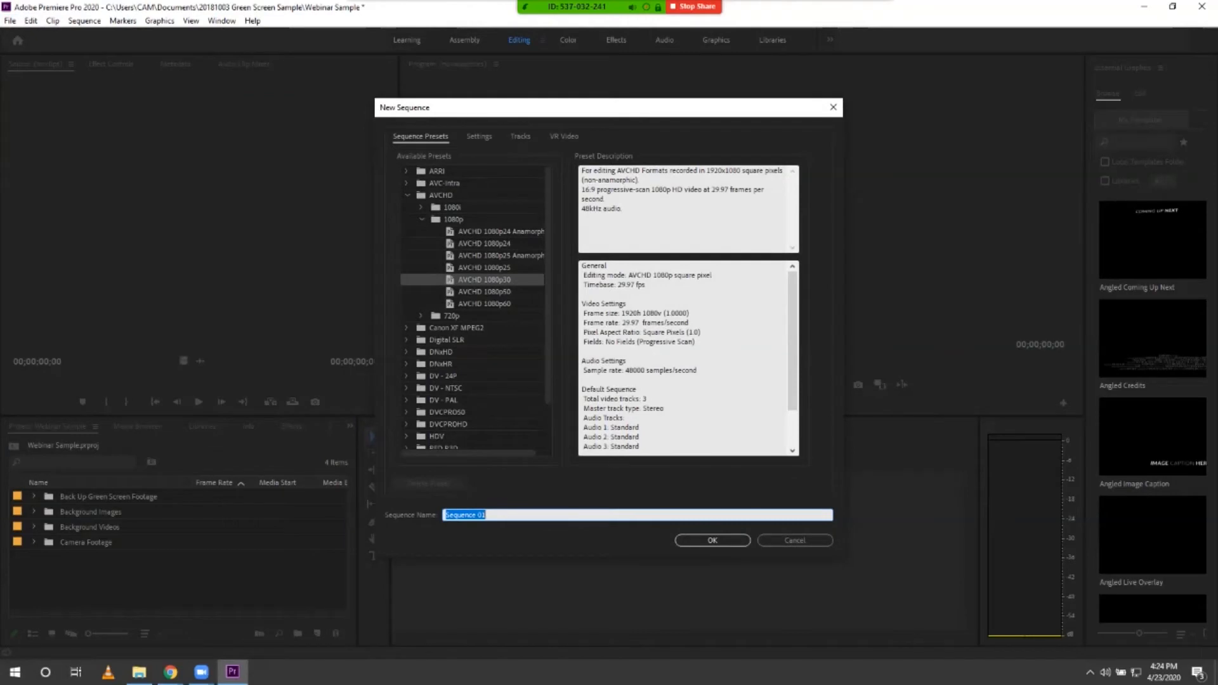
{"action": "key", "text": "Return"}
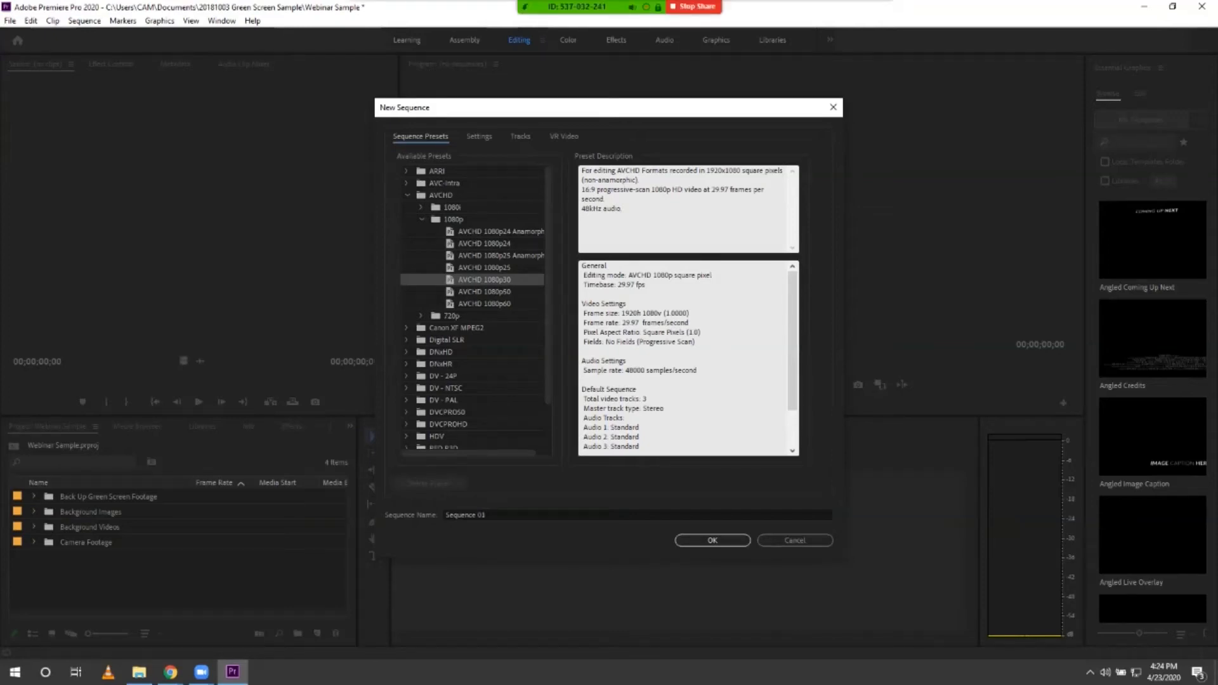
{"action": "left_click", "coordinate": [486, 514]}
{"action": "key", "text": "ctrl+a"}
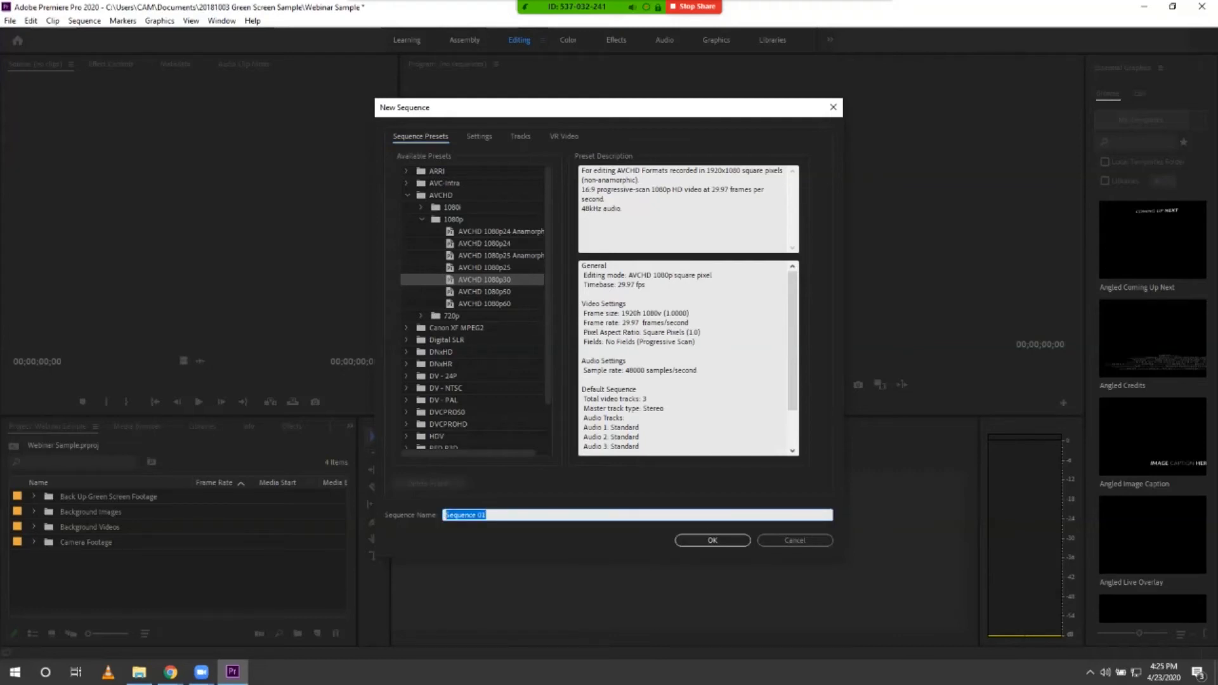
{"action": "type", "text": "Green Screen Sample"}
{"action": "key", "text": "Return"}
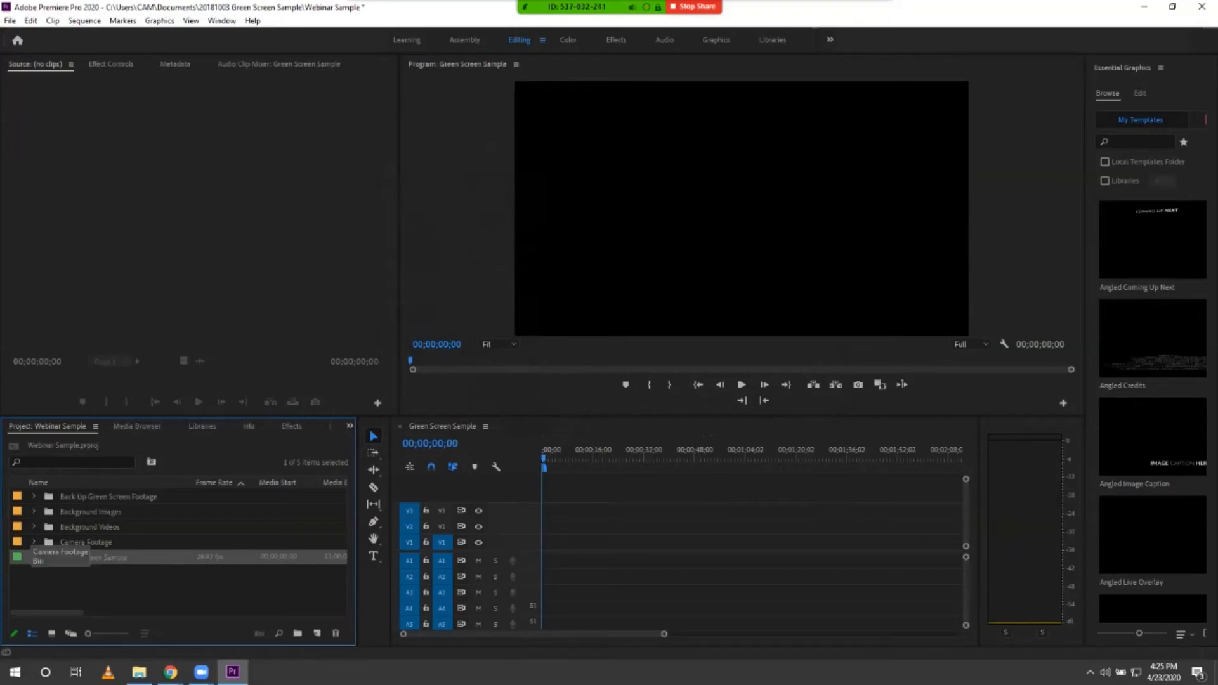
- Preview the 00000.MTS clip from the Camera Footage bin in the Source monitor at 00:00:03:21, and collapse the bin
{"action": "left_click", "coordinate": [34, 542]}
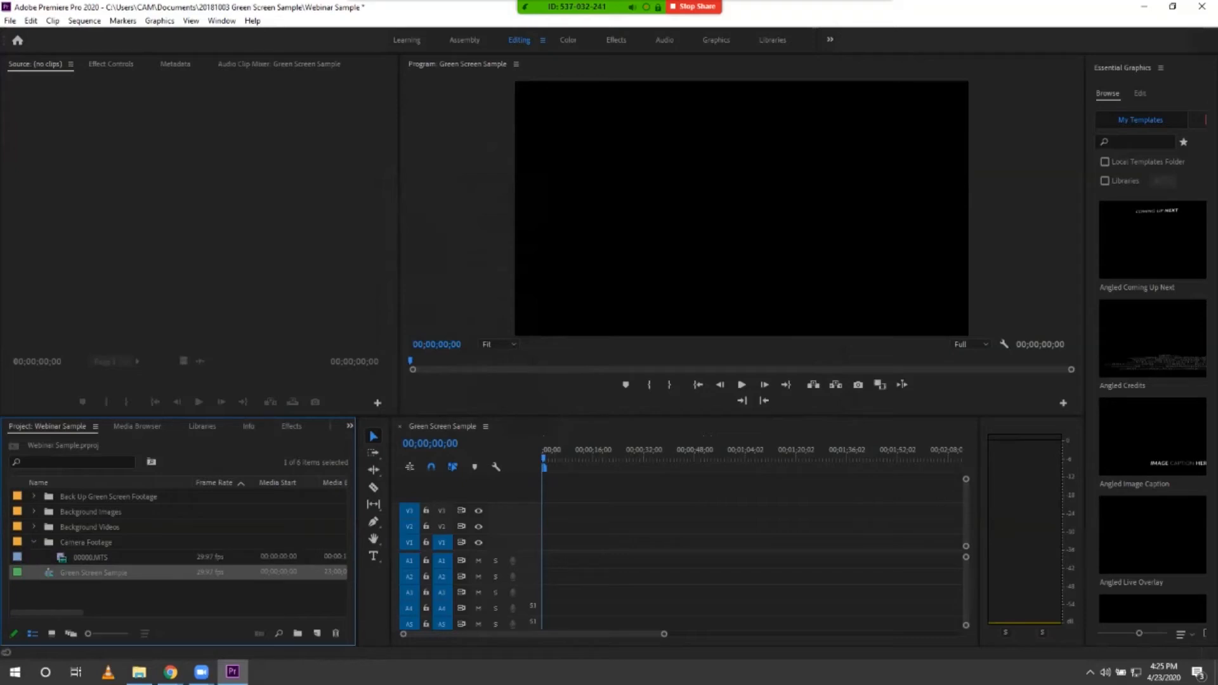
{"action": "left_click", "coordinate": [90, 557]}
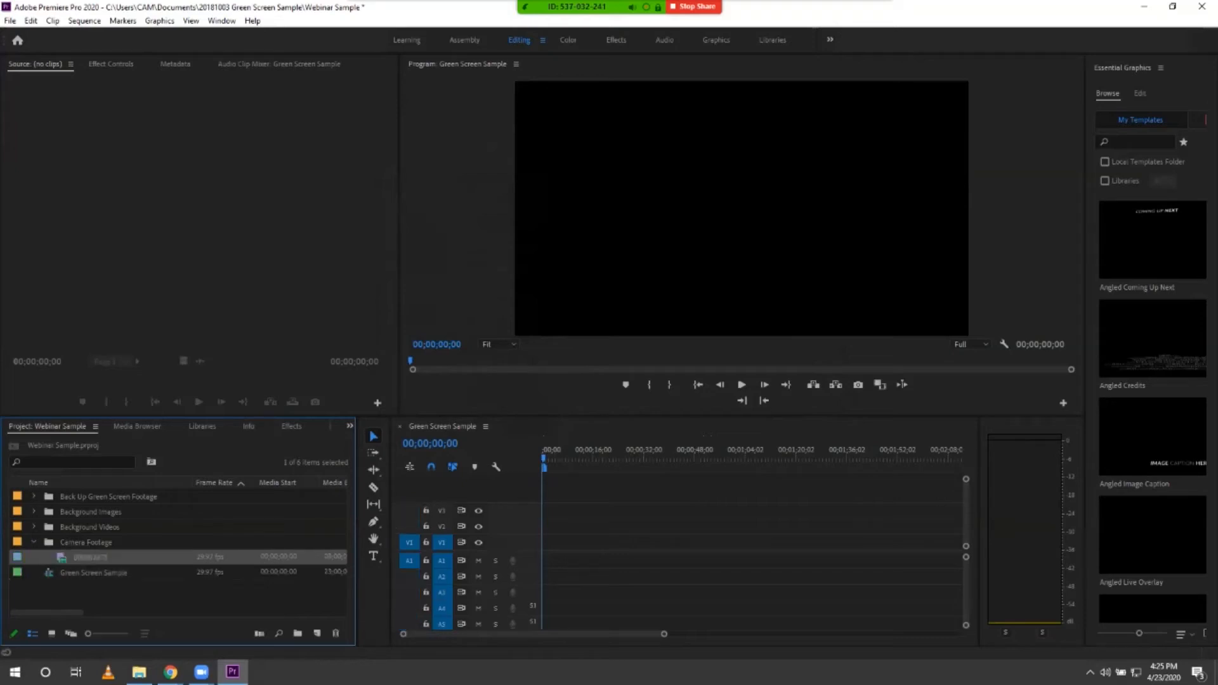
{"action": "double_click", "coordinate": [64, 558]}
{"action": "left_click_drag", "start_coordinate": [152, 378], "coordinate": [120, 378]}
{"action": "left_click", "coordinate": [34, 541]}
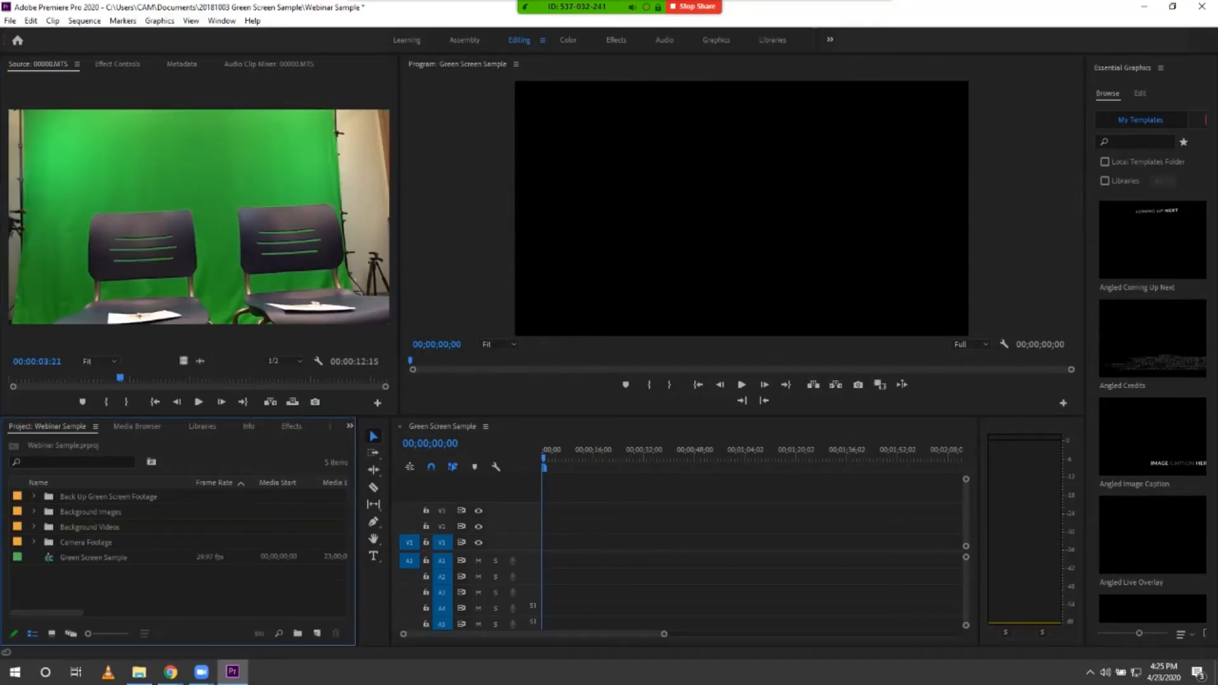
- Place 20190829_0003.MOV from the Back Up Green Screen Footage bin at the start of track V2, keeping the existing sequence settings, and preview it
{"action": "left_click", "coordinate": [34, 496]}
{"action": "left_click", "coordinate": [106, 527]}
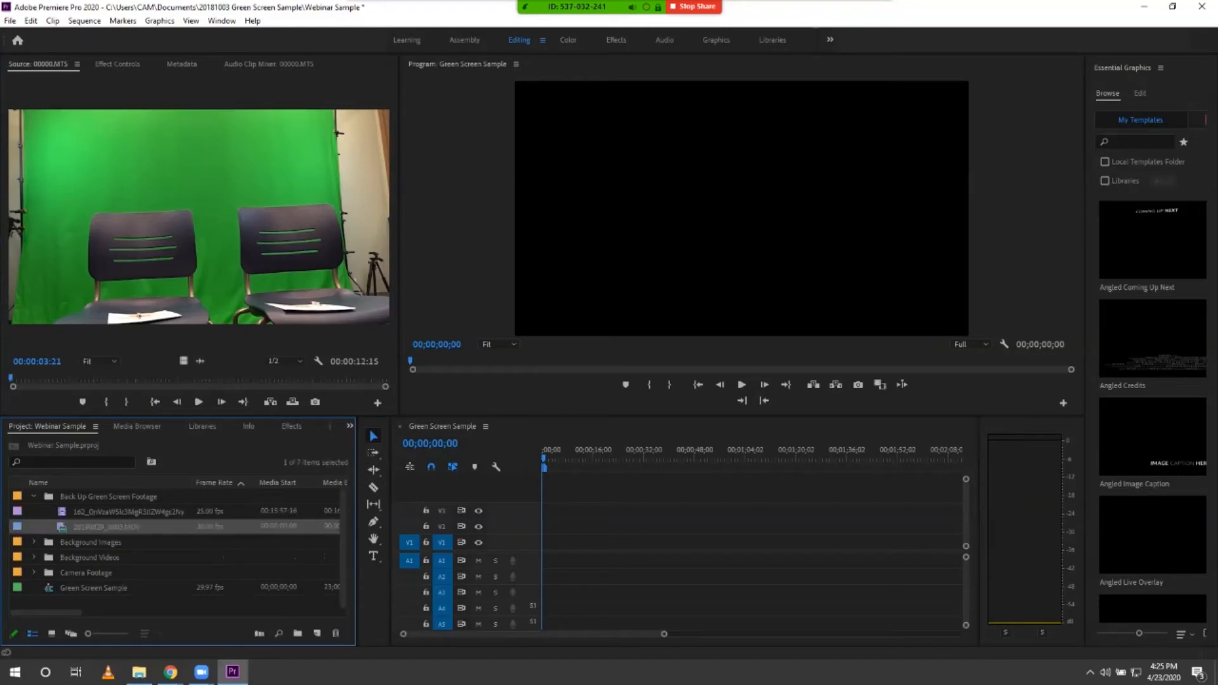
{"action": "double_click", "coordinate": [106, 527]}
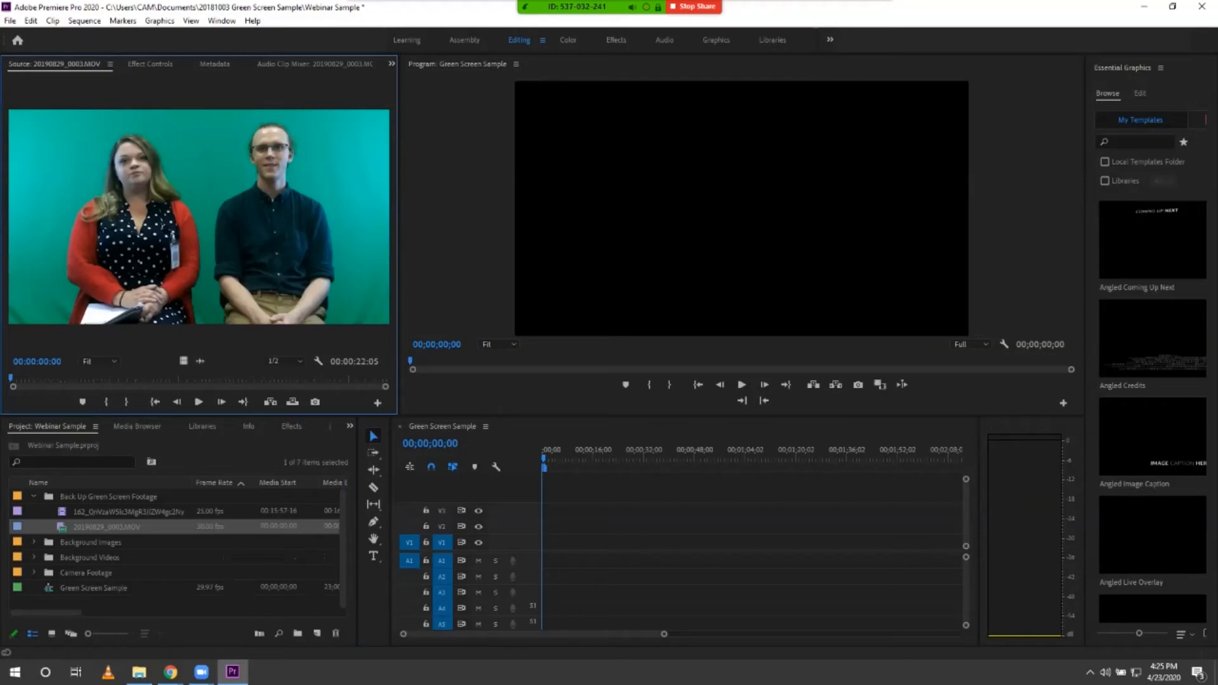
{"action": "mouse_move", "coordinate": [11, 378]}
{"action": "left_mouse_down"}
{"action": "mouse_move", "coordinate": [256, 378]}
{"action": "mouse_move", "coordinate": [16, 378]}
{"action": "left_mouse_up"}
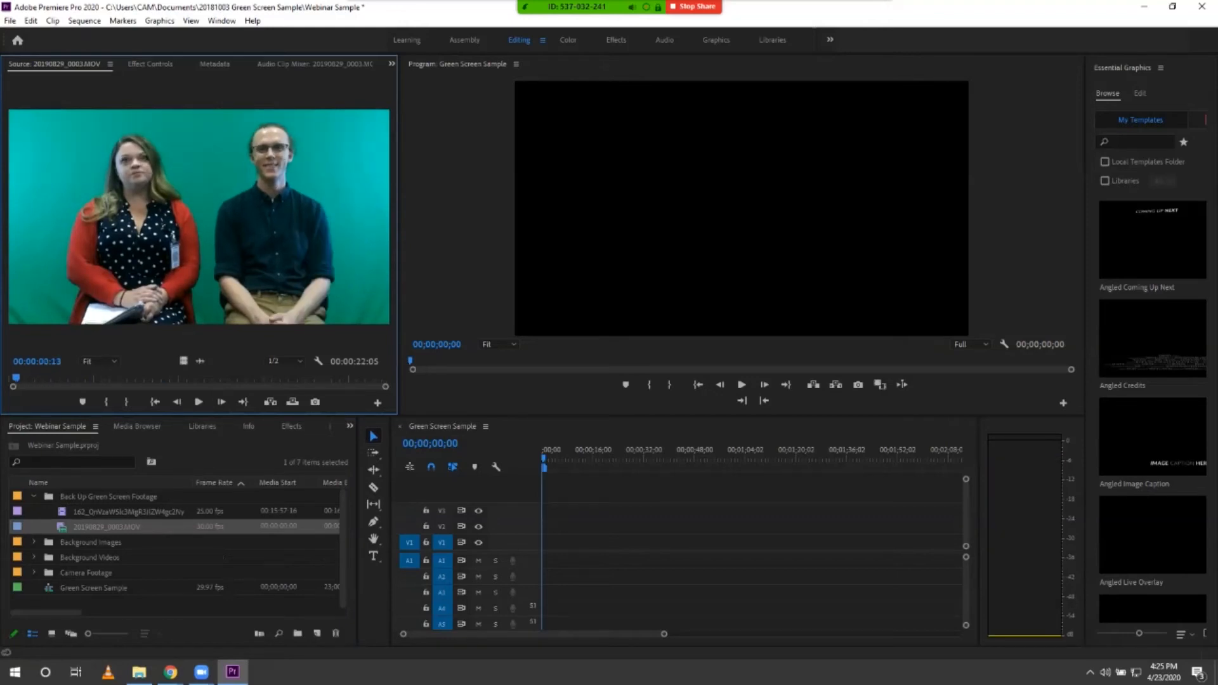
{"action": "left_click_drag", "start_coordinate": [198, 216], "coordinate": [543, 526]}
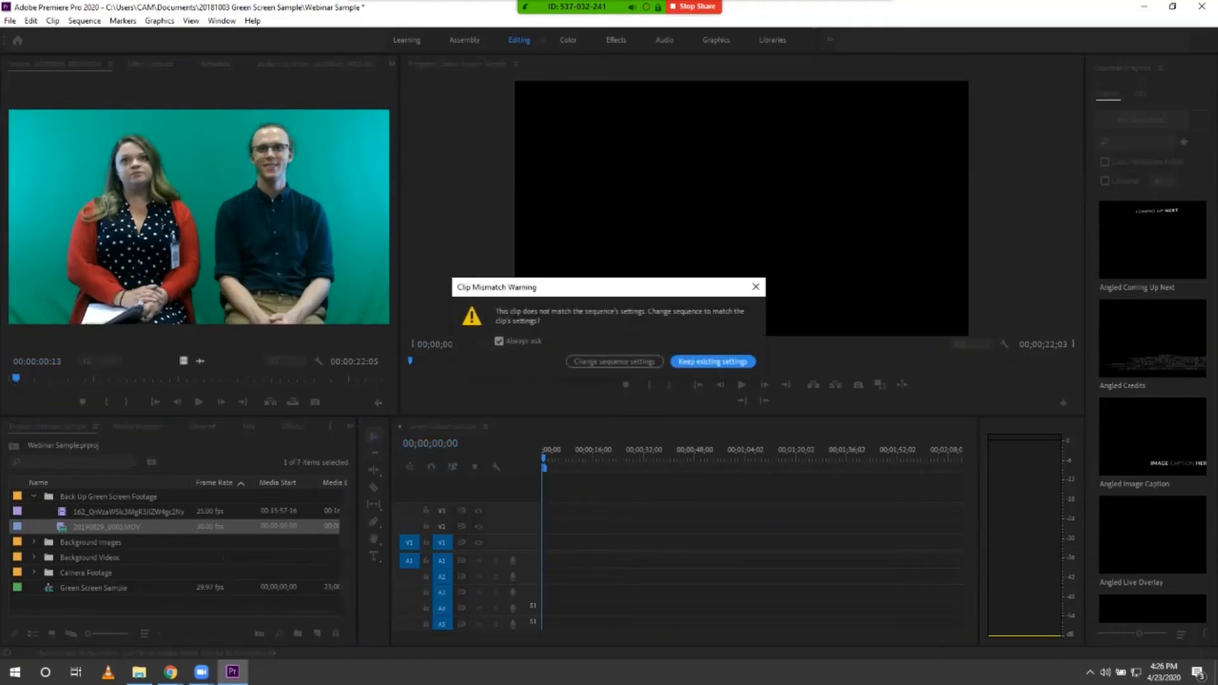
{"action": "left_click", "coordinate": [713, 361]}
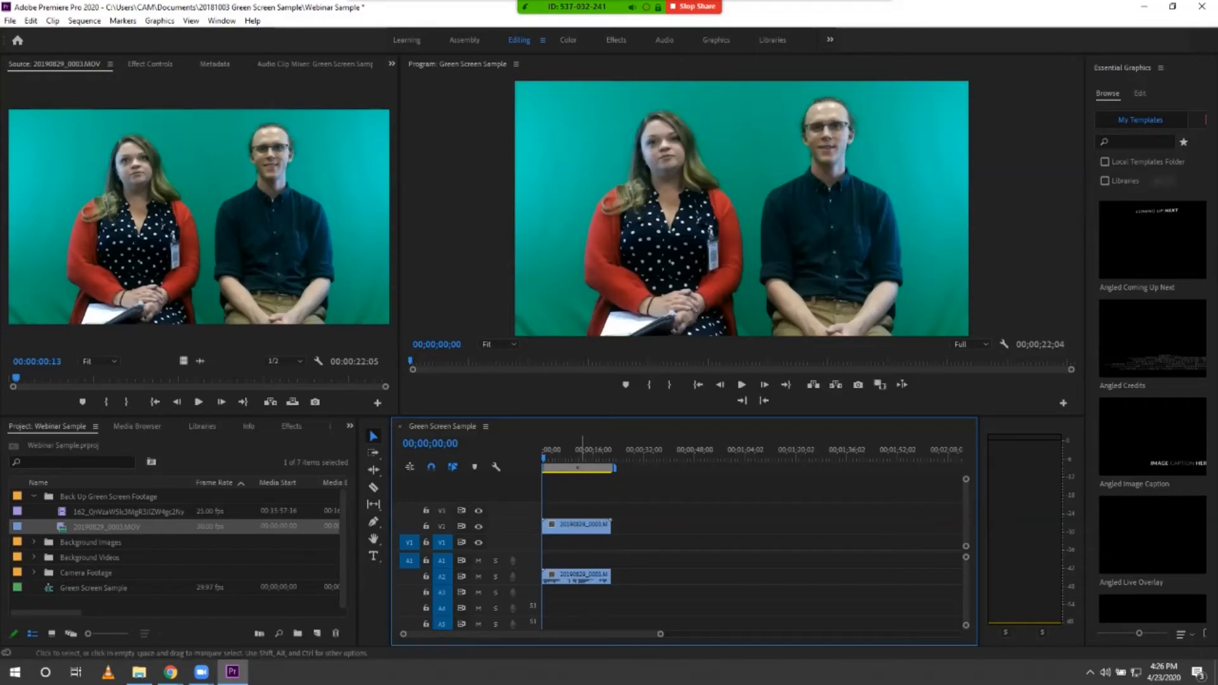
{"action": "key", "text": "space"}
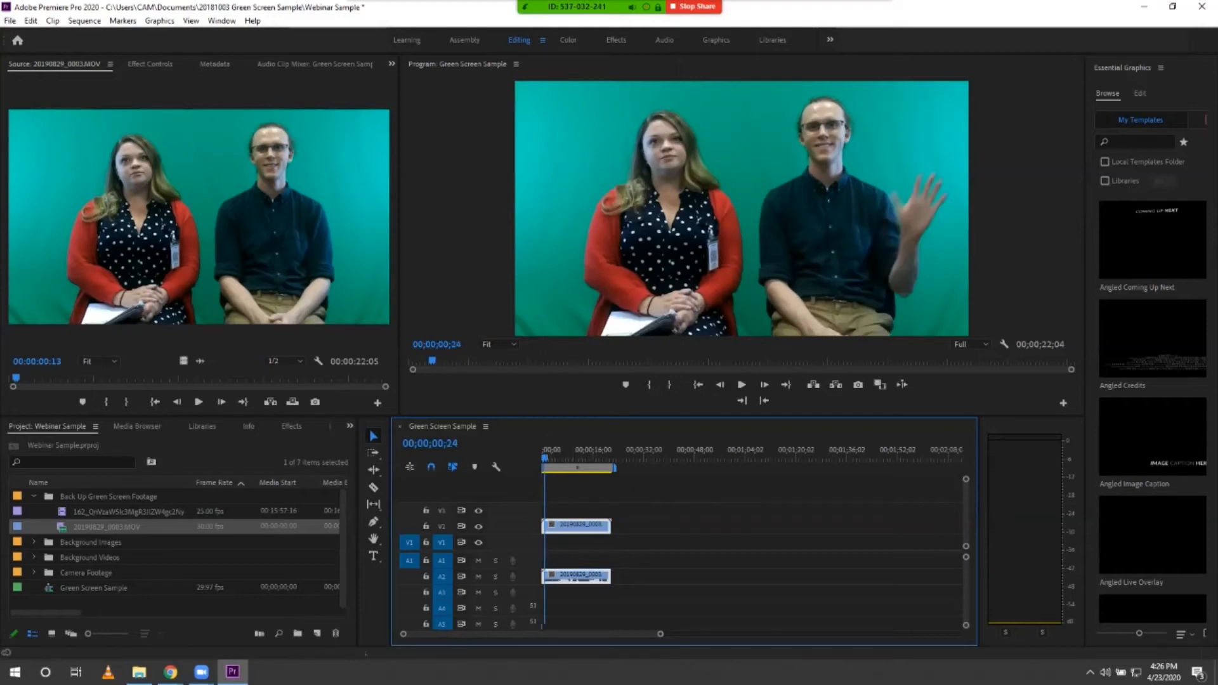
{"action": "left_click_drag", "start_coordinate": [582, 458], "coordinate": [546, 458]}
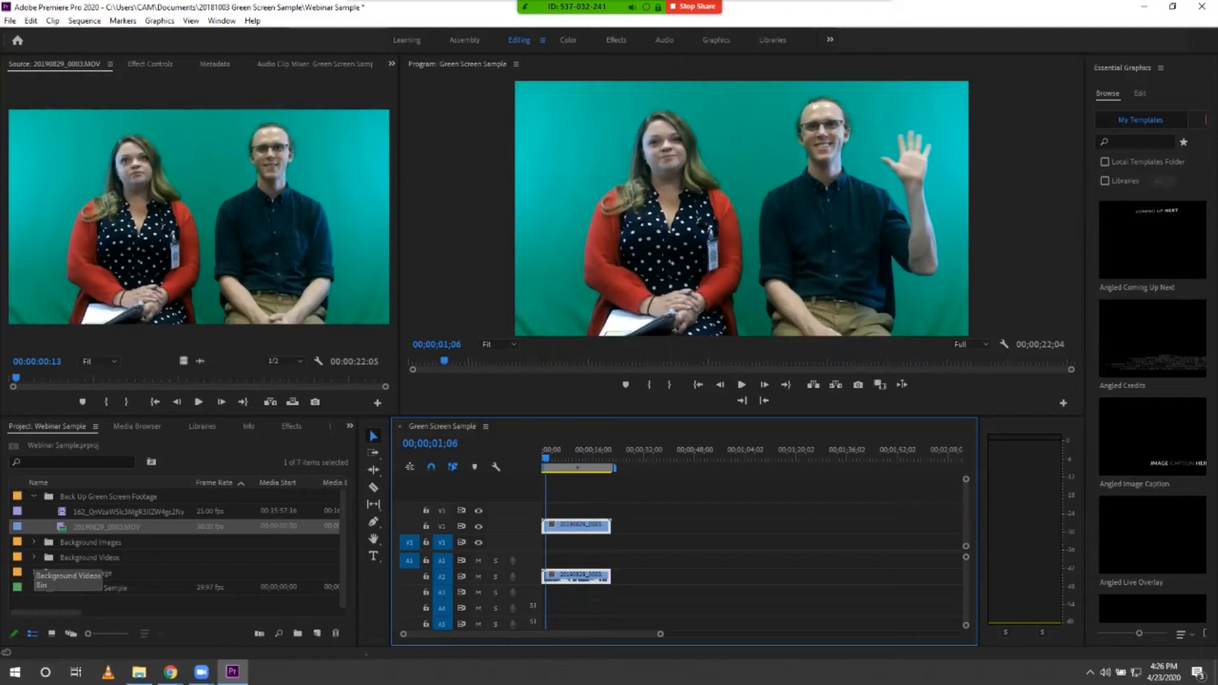
- Add mountains_road_HD.mov from the Background Videos bin to track V1, starting at about 17 seconds
{"action": "left_click", "coordinate": [33, 557]}
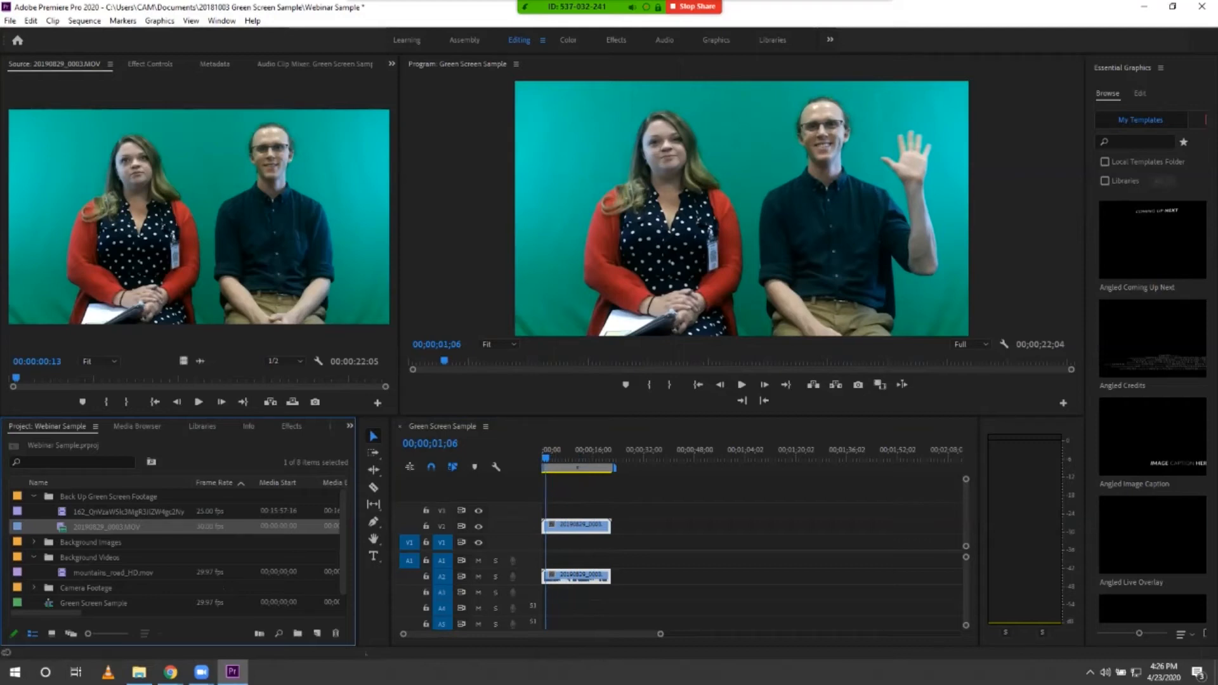
{"action": "left_click", "coordinate": [113, 573]}
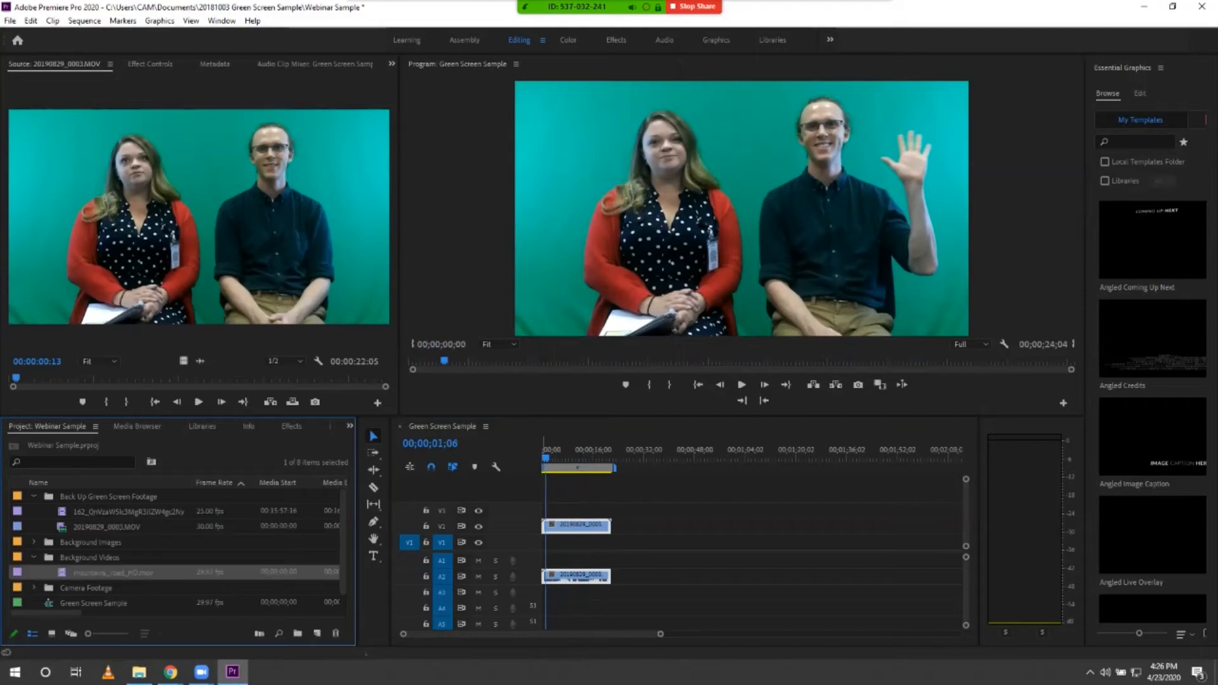
{"action": "left_click_drag", "start_coordinate": [113, 573], "coordinate": [547, 541]}
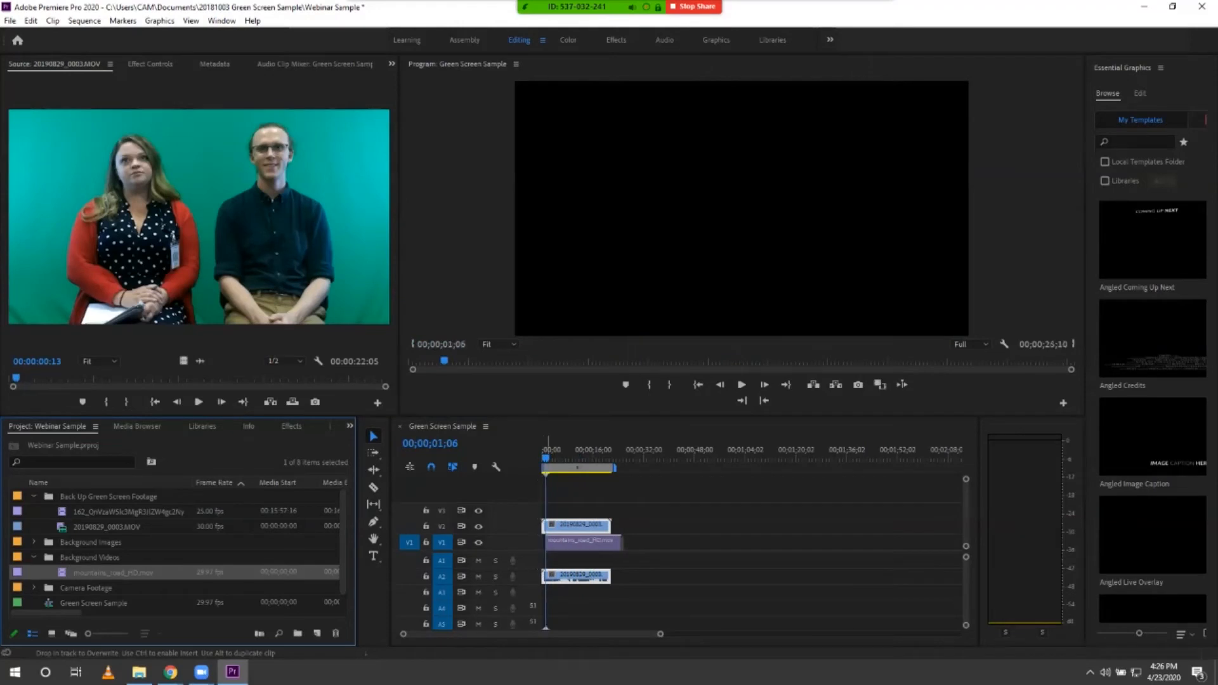
{"action": "left_click_drag", "start_coordinate": [547, 541], "coordinate": [599, 541]}
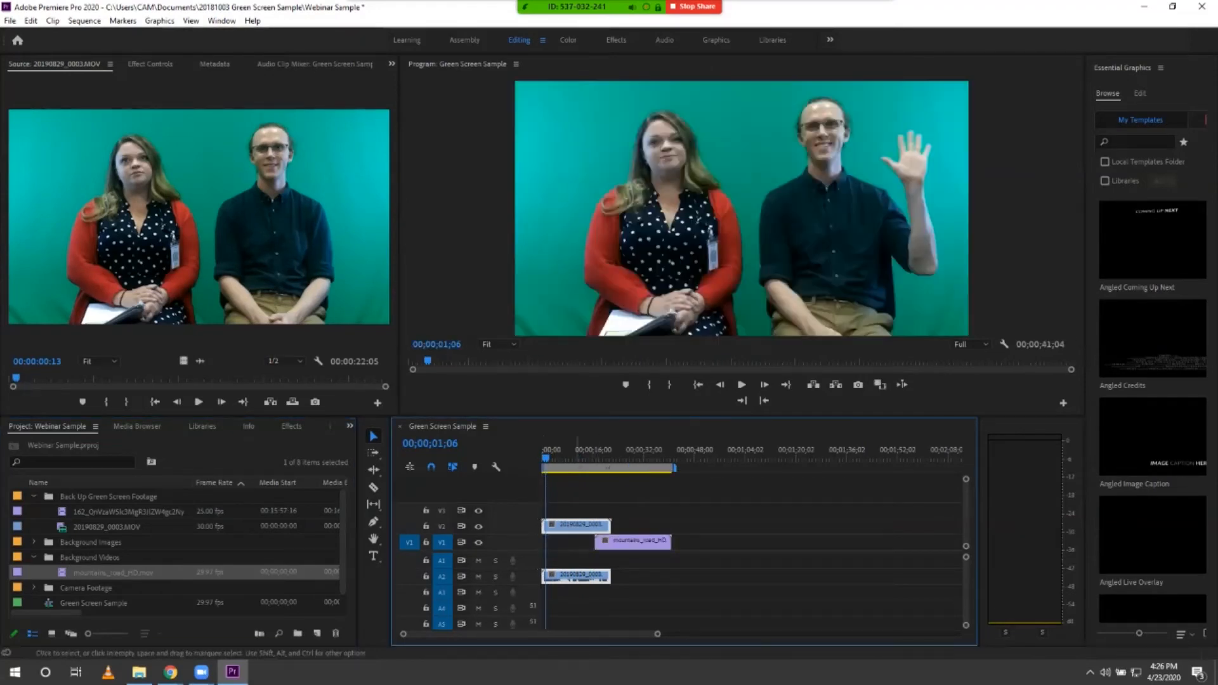
- Scale the mountains_road_HD.mov clip to the frame size and preview the road footage in the sequence
{"action": "mouse_move", "coordinate": [618, 453]}
{"action": "left_mouse_down"}
{"action": "mouse_move", "coordinate": [644, 453]}
{"action": "mouse_move", "coordinate": [620, 454]}
{"action": "mouse_move", "coordinate": [632, 453]}
{"action": "left_mouse_up"}
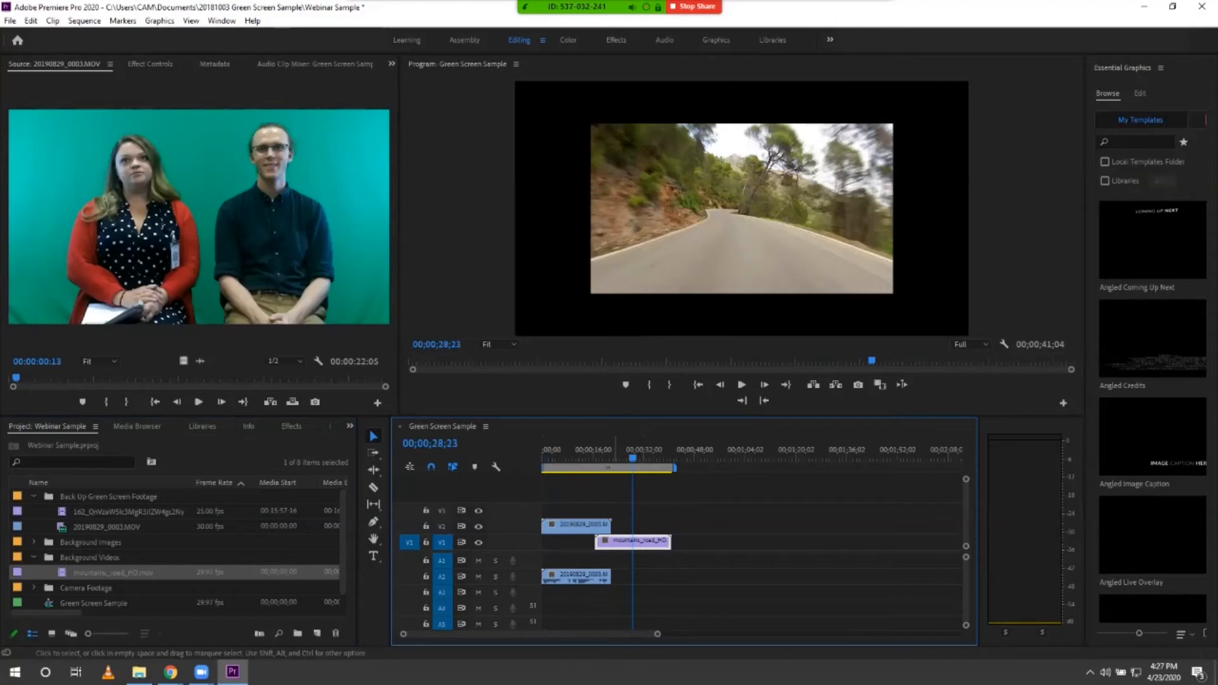
{"action": "right_click", "coordinate": [626, 540]}
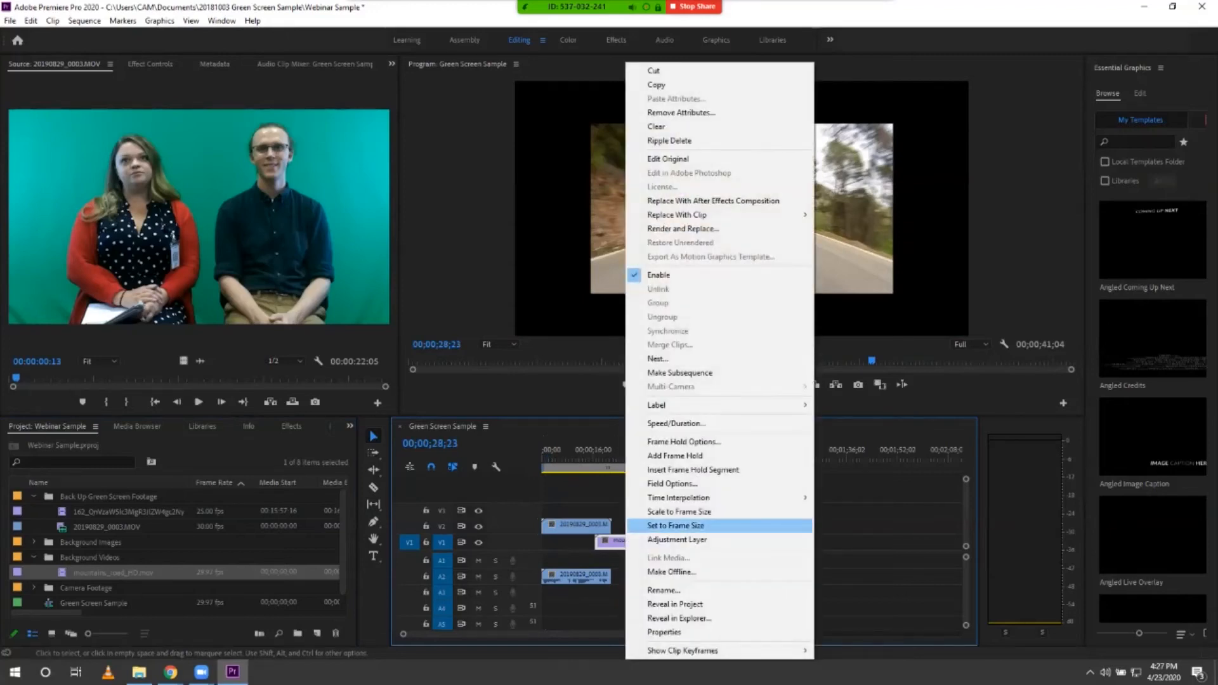
{"action": "left_click", "coordinate": [679, 512]}
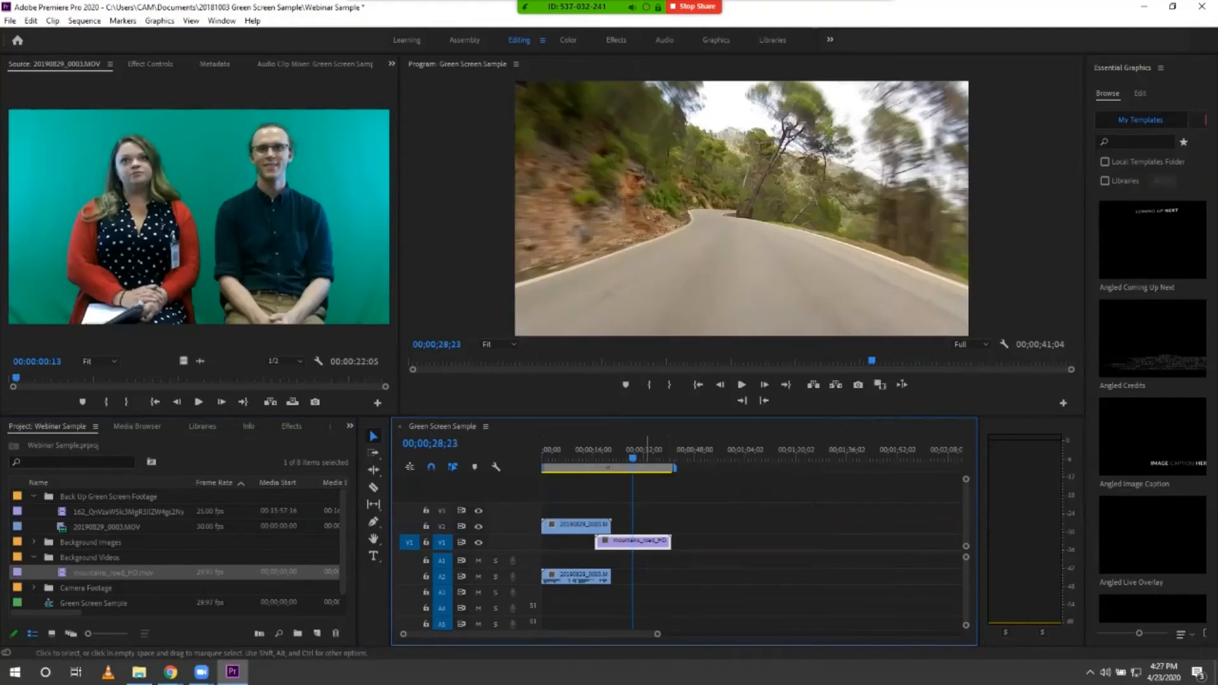
{"action": "mouse_move", "coordinate": [635, 458]}
{"action": "left_mouse_down"}
{"action": "mouse_move", "coordinate": [651, 458]}
{"action": "mouse_move", "coordinate": [630, 458]}
{"action": "left_mouse_up"}
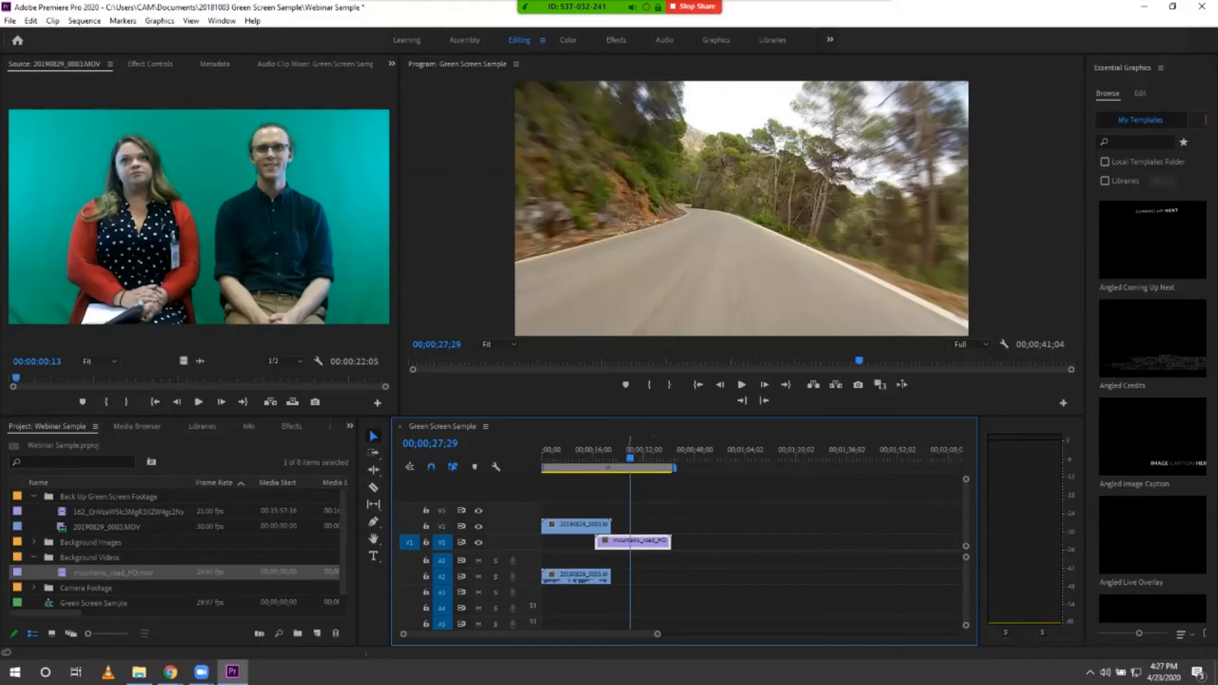
{"action": "left_click", "coordinate": [639, 457]}
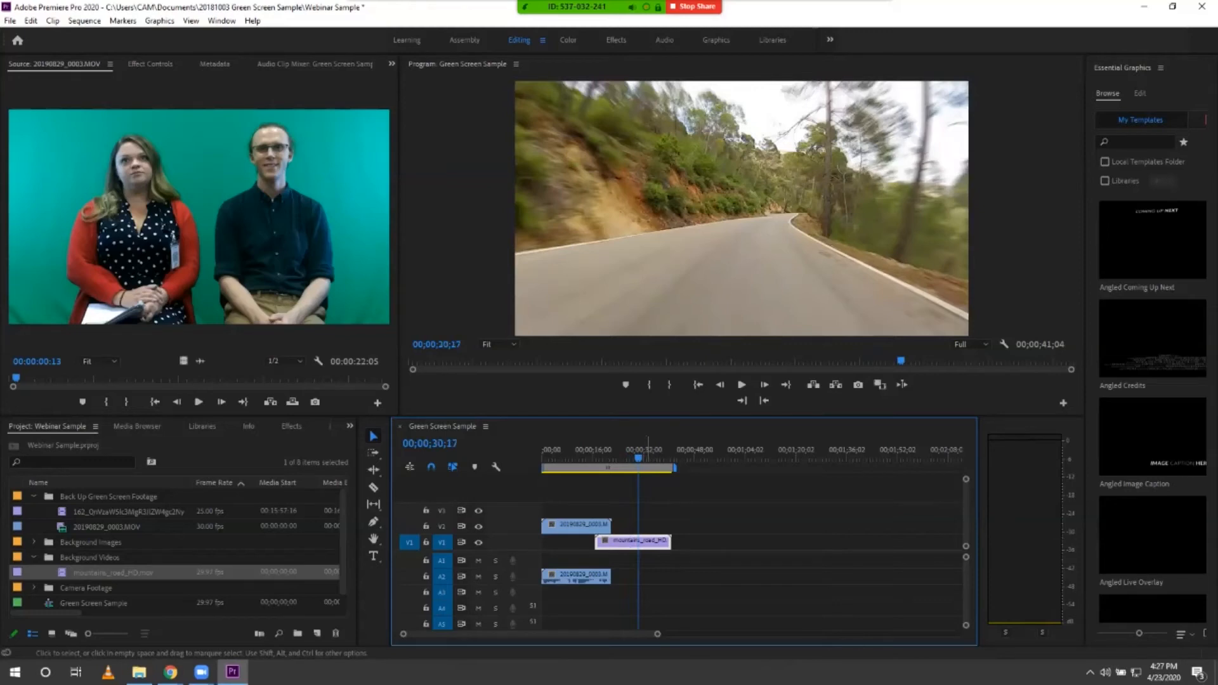
{"action": "right_click", "coordinate": [646, 541]}
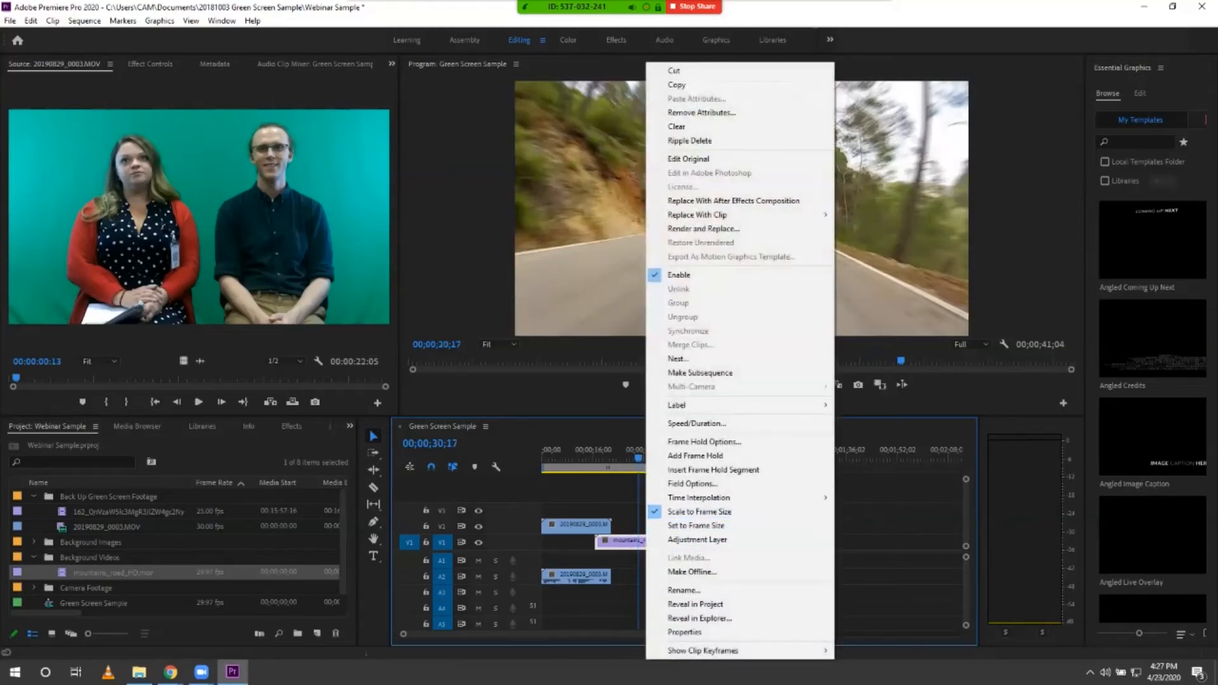
{"action": "left_click", "coordinate": [636, 457]}
- Move the mountains_road_HD.mov clip to the start of V1 beneath the green screen clip, and preview the sequence at 00;00;14;18
{"action": "left_click_drag", "start_coordinate": [645, 541], "coordinate": [587, 541]}
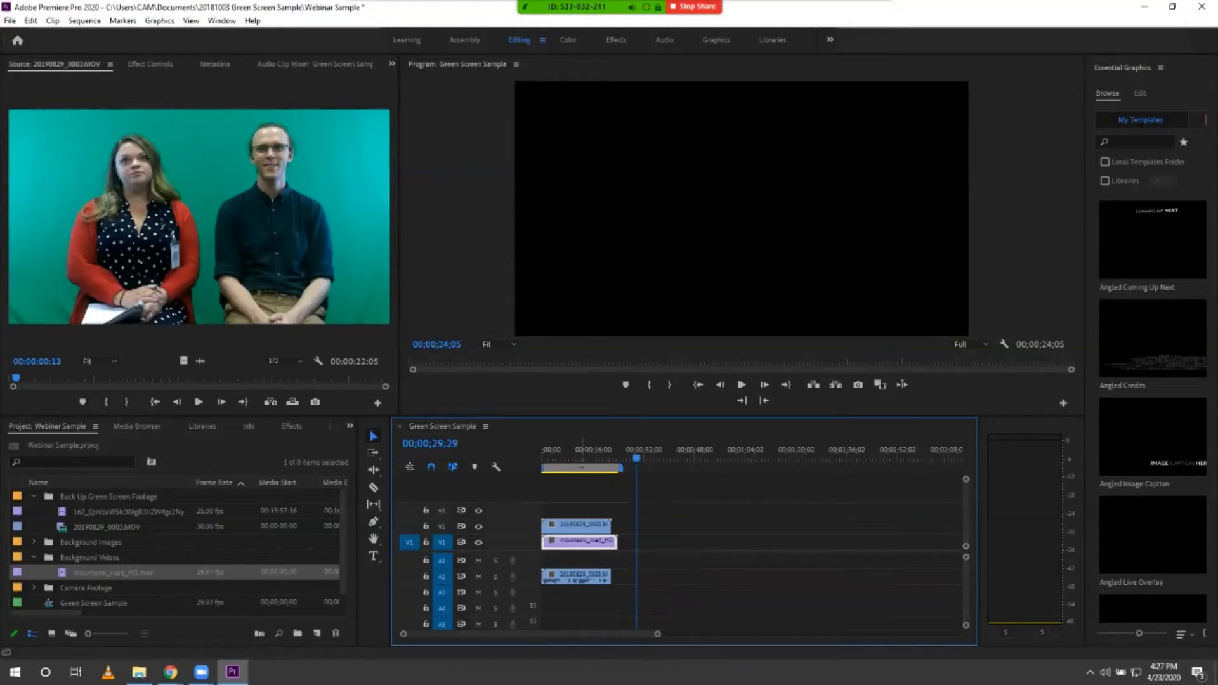
{"action": "mouse_move", "coordinate": [583, 453]}
{"action": "left_mouse_down"}
{"action": "mouse_move", "coordinate": [556, 455]}
{"action": "mouse_move", "coordinate": [573, 456]}
{"action": "left_mouse_up"}
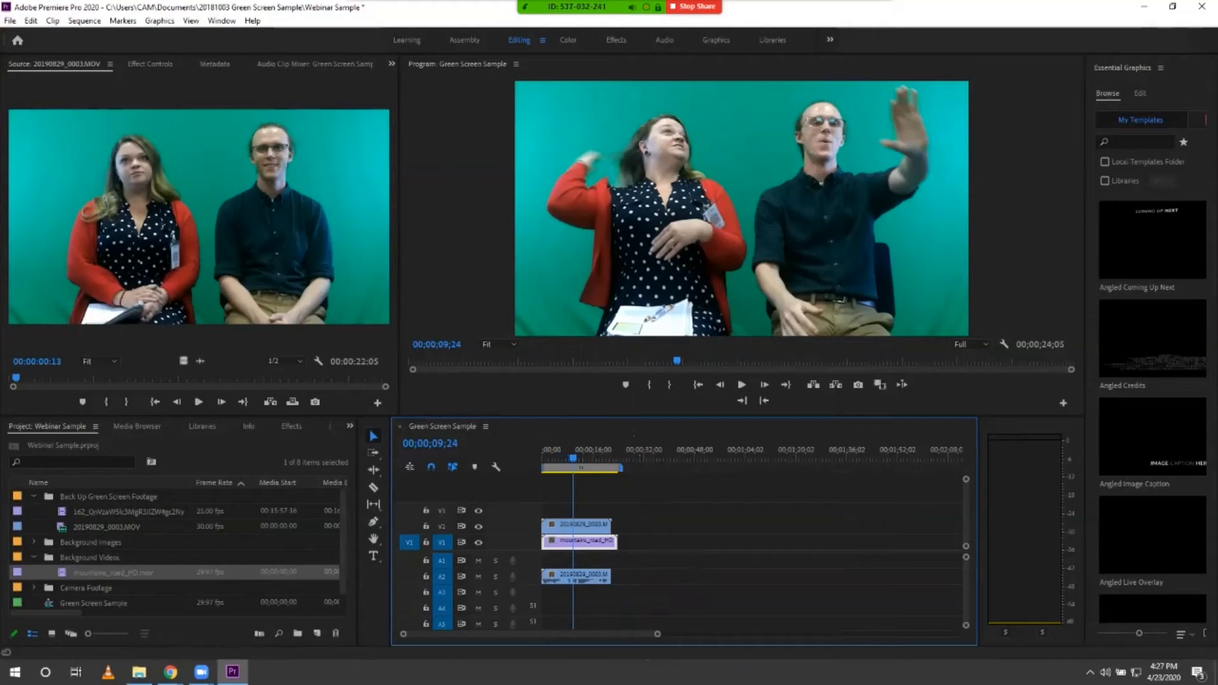
{"action": "left_click_drag", "start_coordinate": [573, 456], "coordinate": [589, 456]}
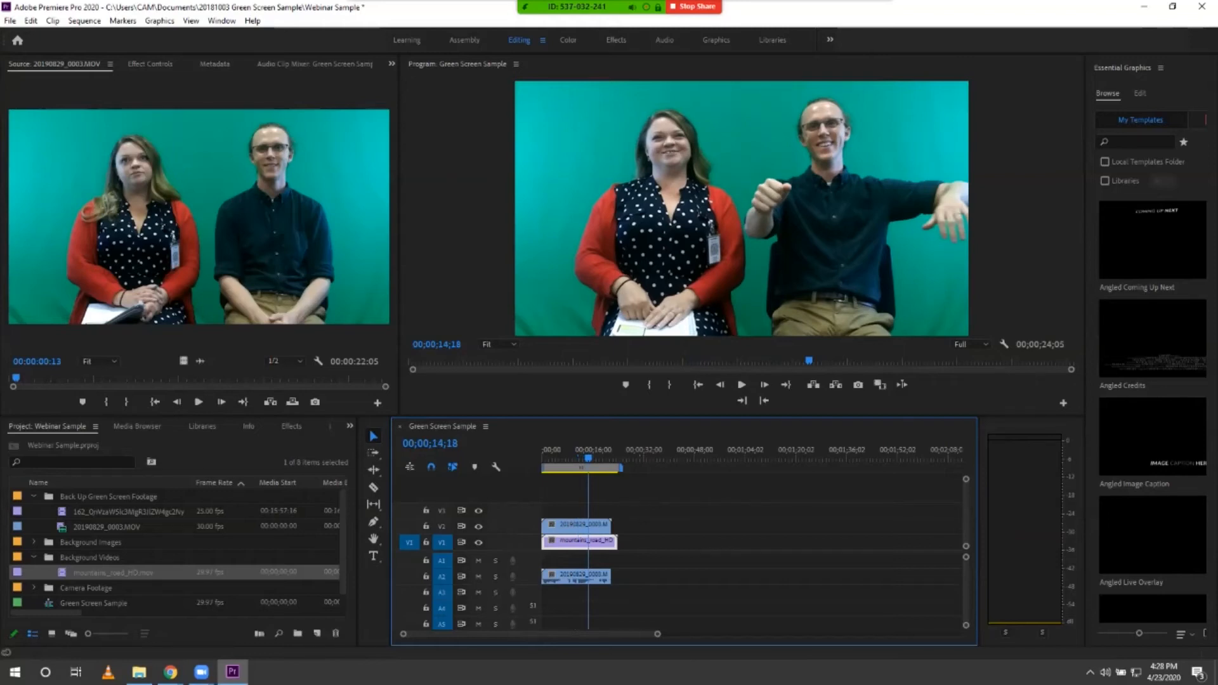
- Open the effects library and expand the Keying category within Video Effects
{"action": "key", "text": "shift+7"}
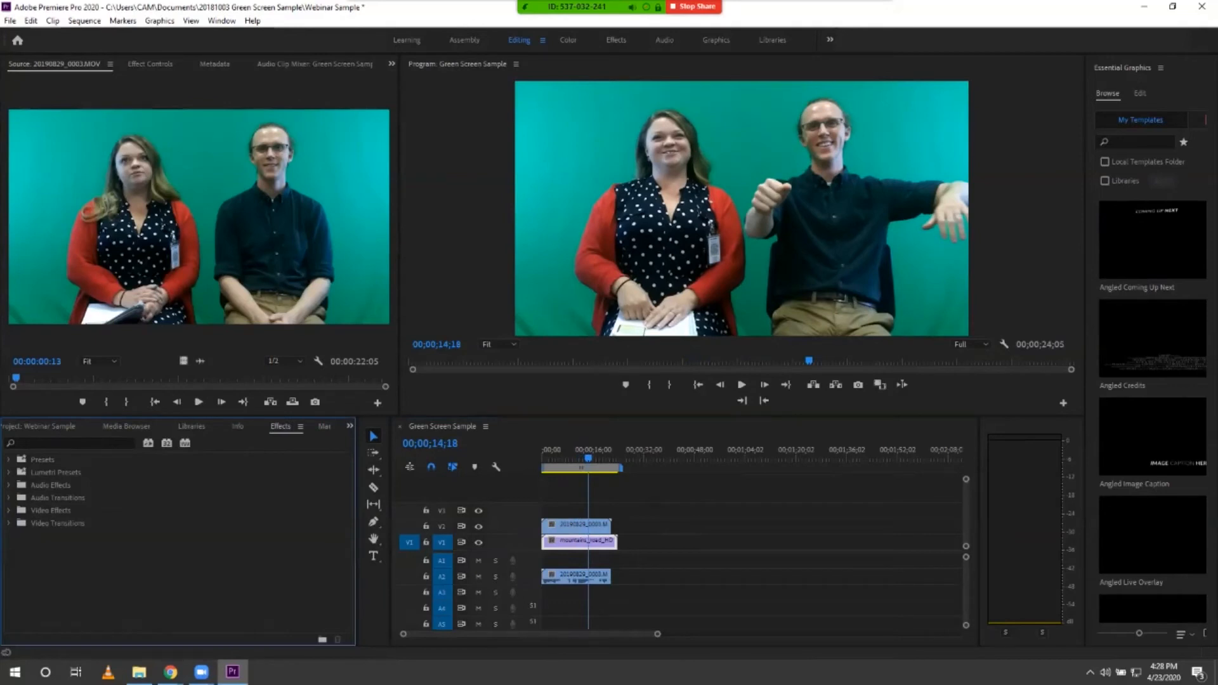
{"action": "left_click", "coordinate": [9, 511]}
{"action": "scroll", "coordinate": [178, 540], "scroll_direction": "down", "scroll_amount": 4}
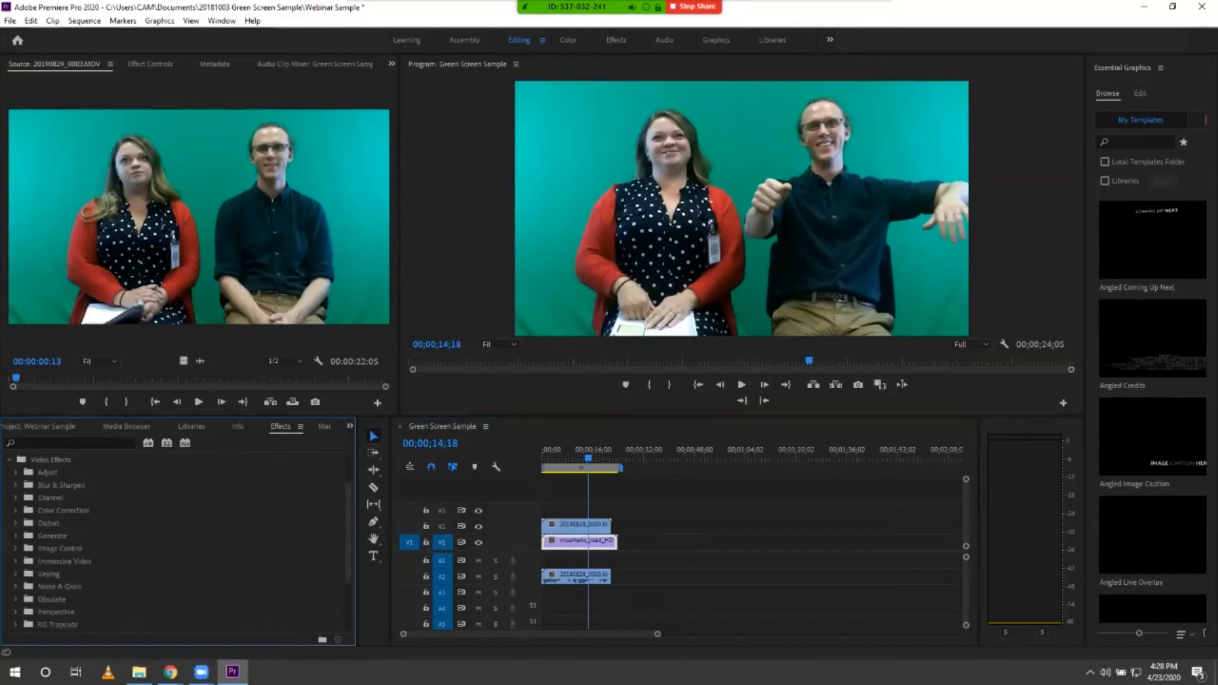
{"action": "scroll", "coordinate": [178, 539], "scroll_direction": "down", "scroll_amount": 3}
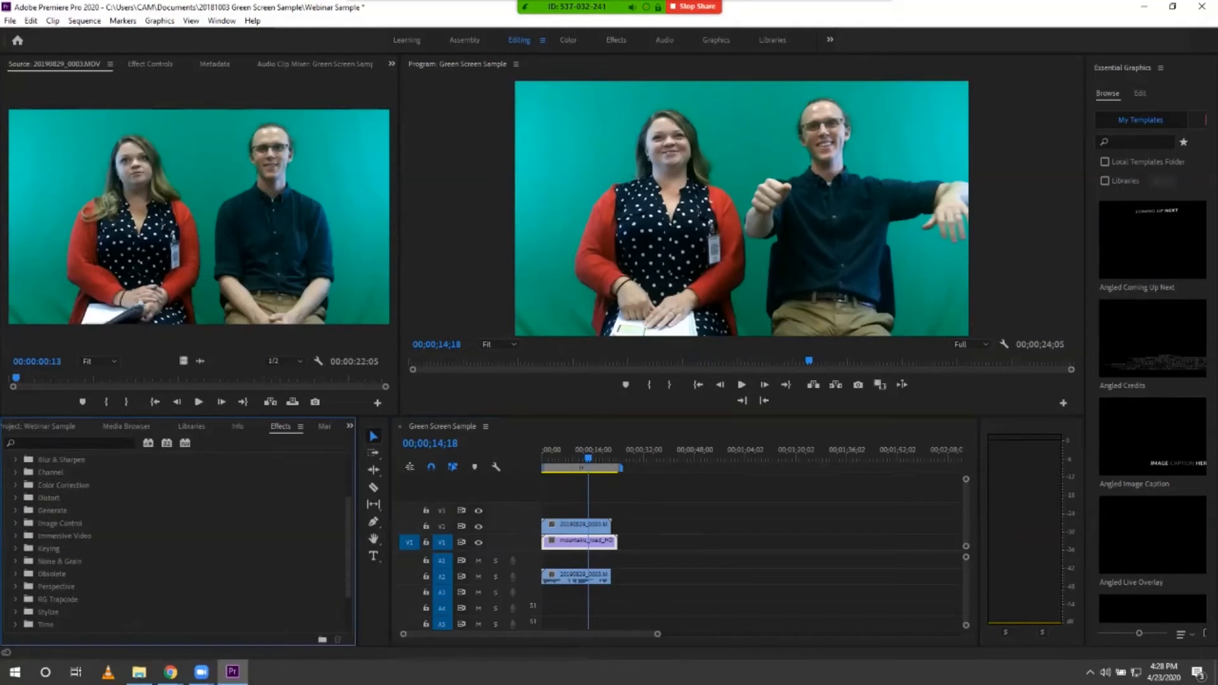
{"action": "scroll", "coordinate": [178, 539], "scroll_direction": "up", "scroll_amount": 1}
{"action": "left_click", "coordinate": [15, 548]}
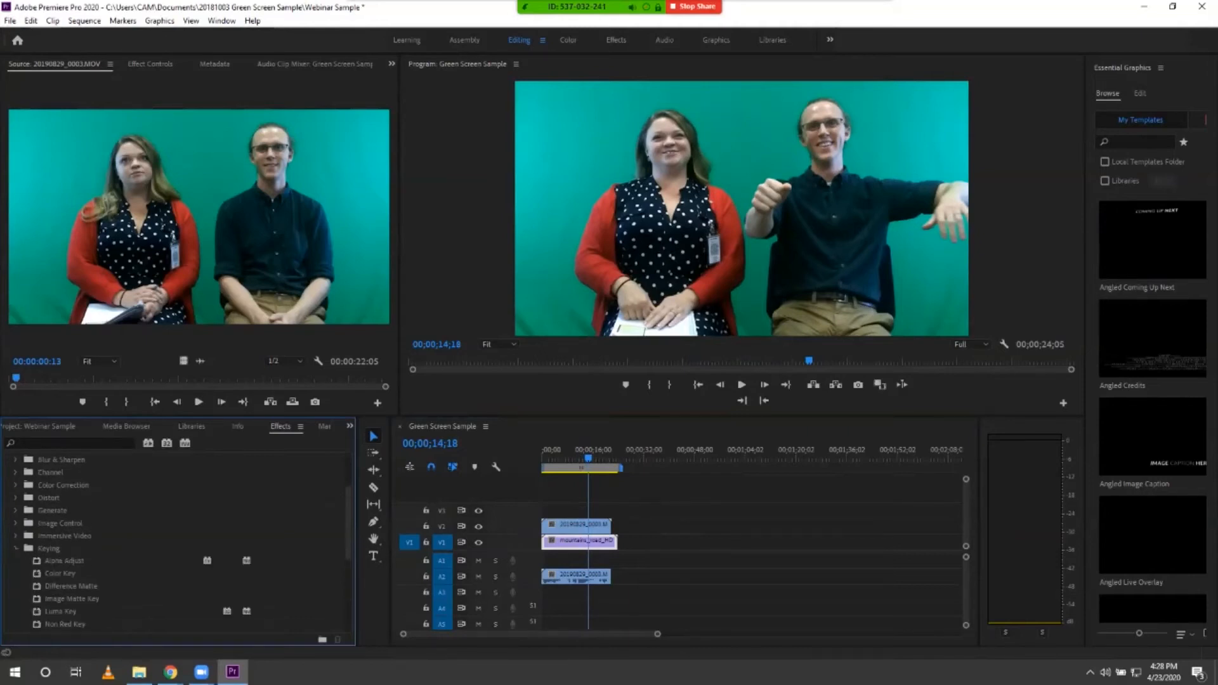
{"action": "scroll", "coordinate": [137, 543], "scroll_direction": "down", "scroll_amount": 3}
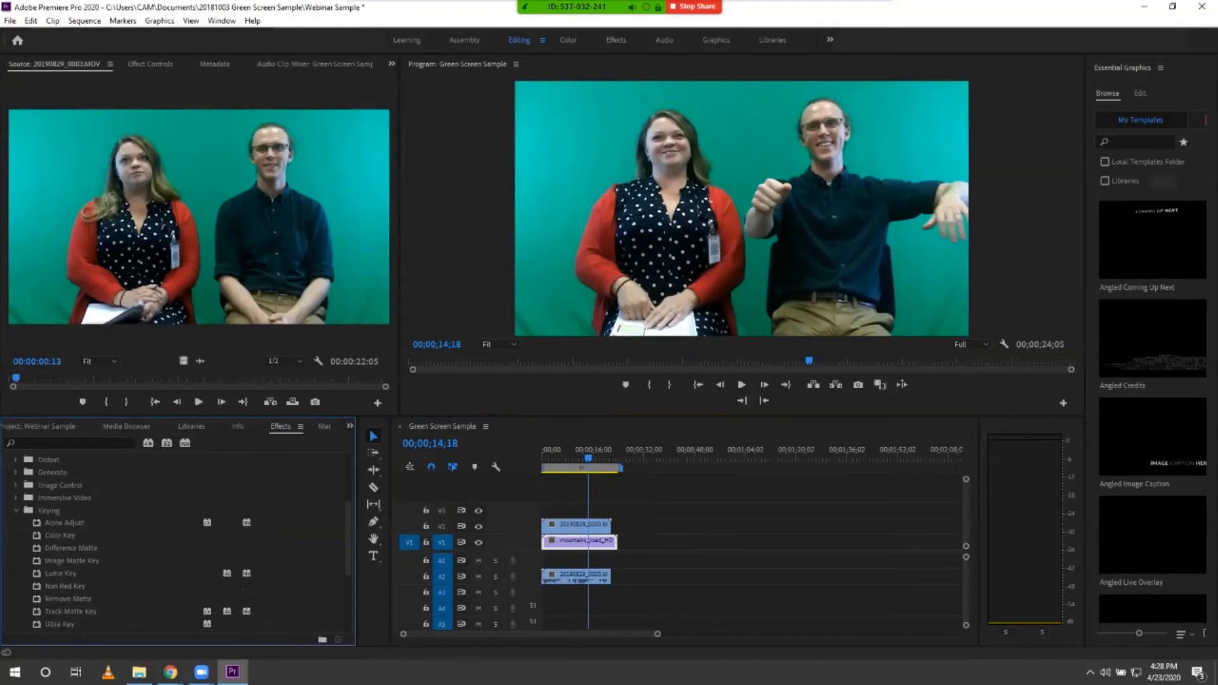
{"action": "scroll", "coordinate": [137, 543], "scroll_direction": "down", "scroll_amount": 2}
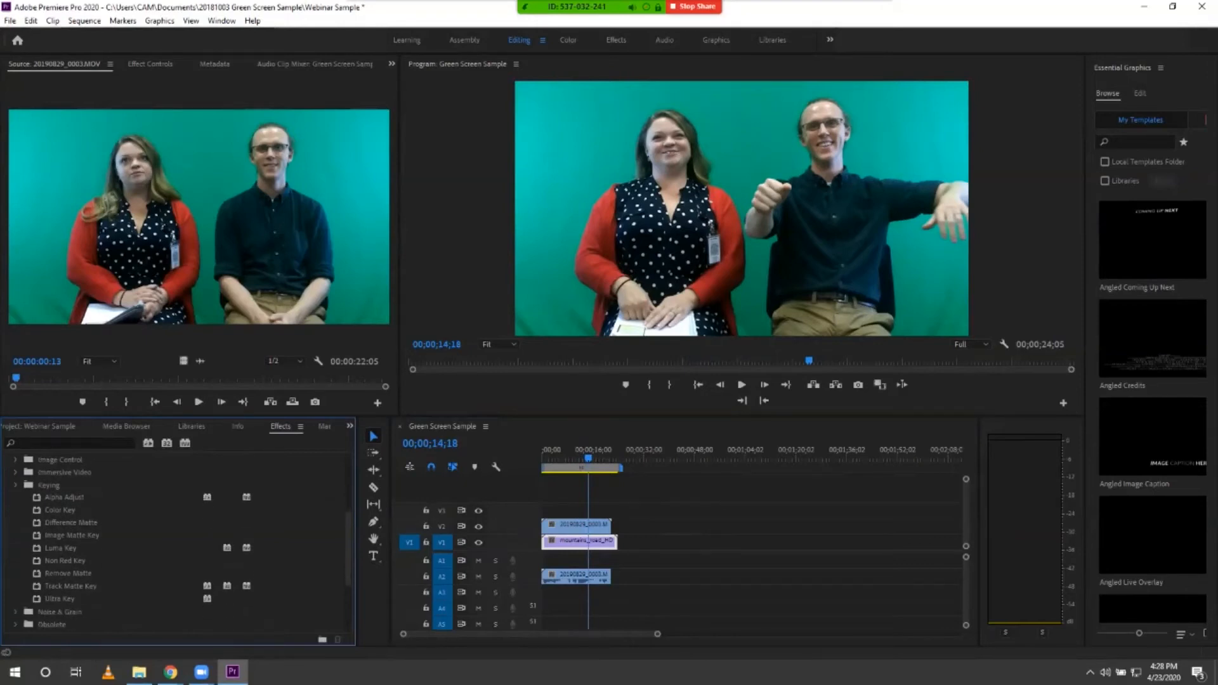
- Apply the Ultra Key effect to the 20190829_0003.MOV clip on track V2
{"action": "left_click", "coordinate": [60, 598]}
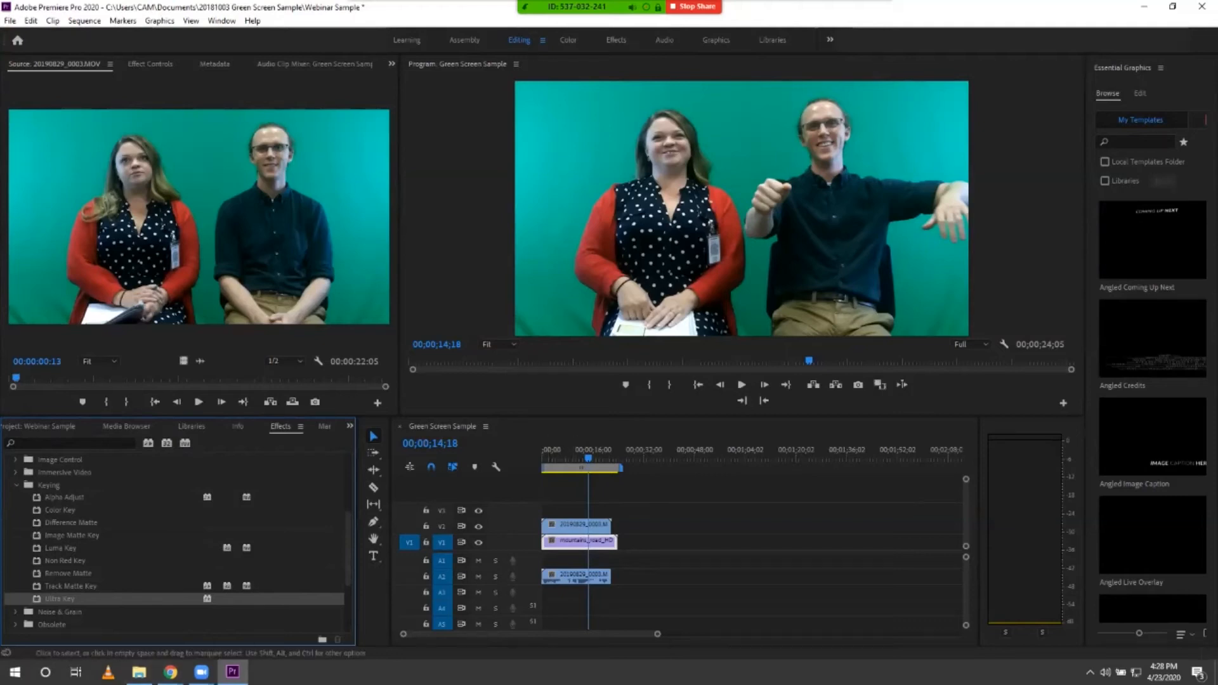
{"action": "left_click", "coordinate": [574, 525]}
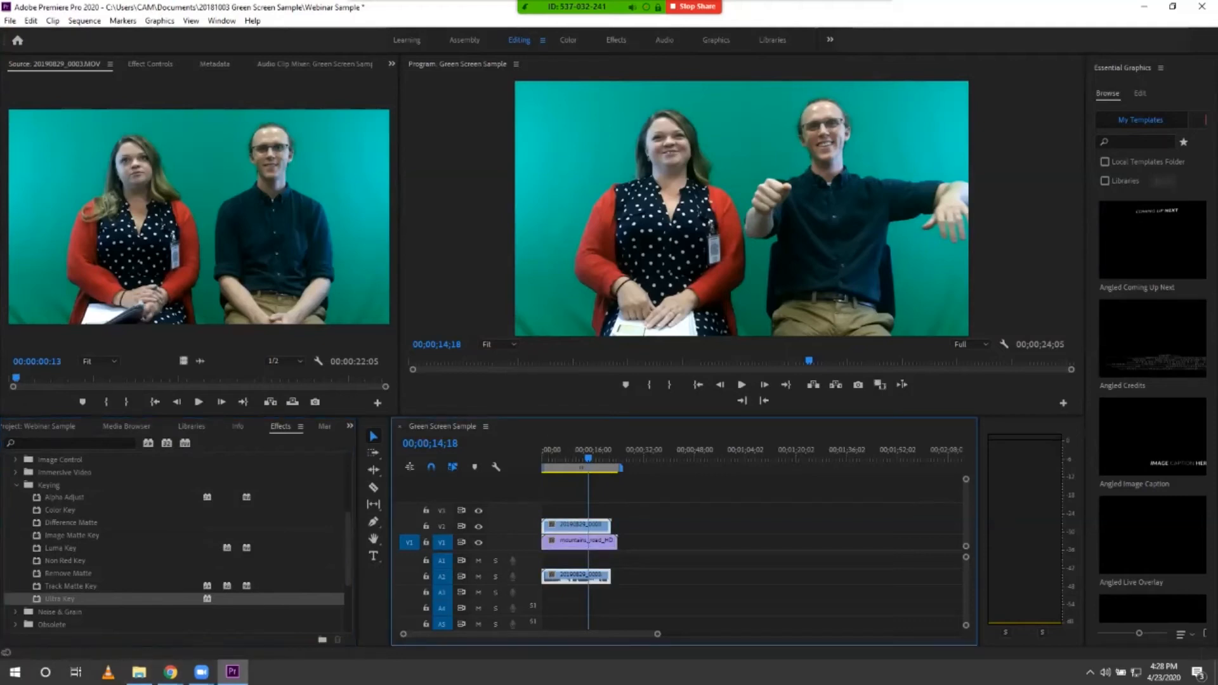
{"action": "left_click", "coordinate": [60, 598]}
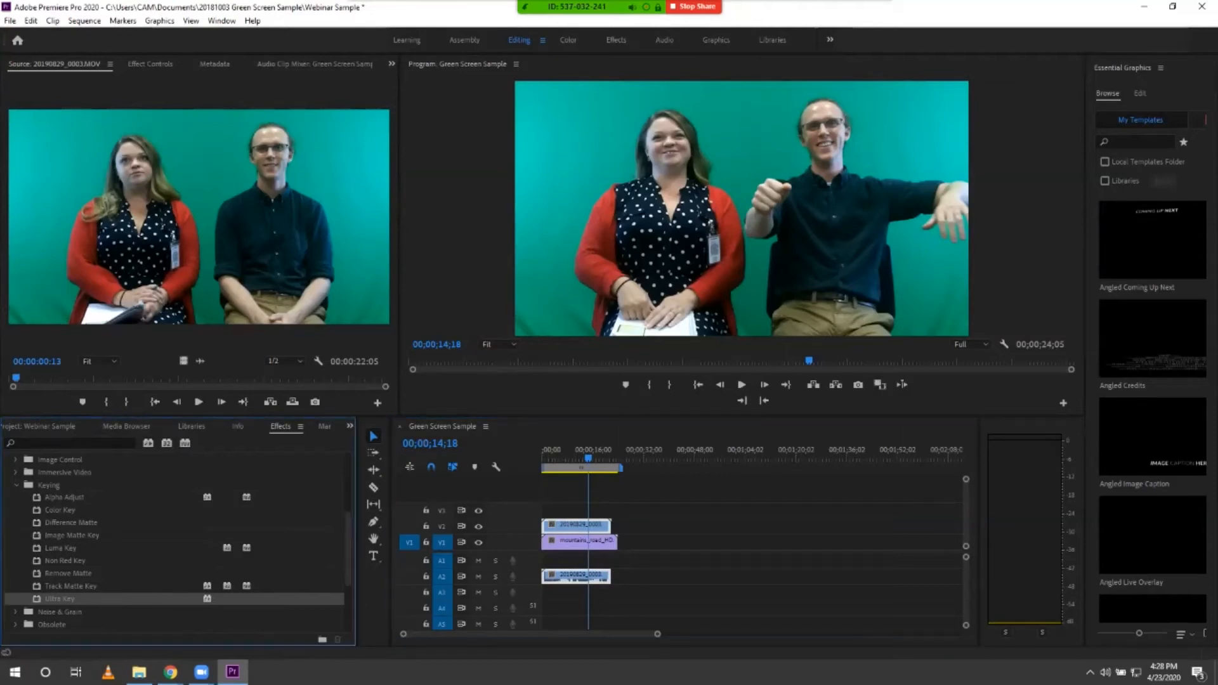
{"action": "left_click_drag", "start_coordinate": [60, 598], "coordinate": [582, 526]}
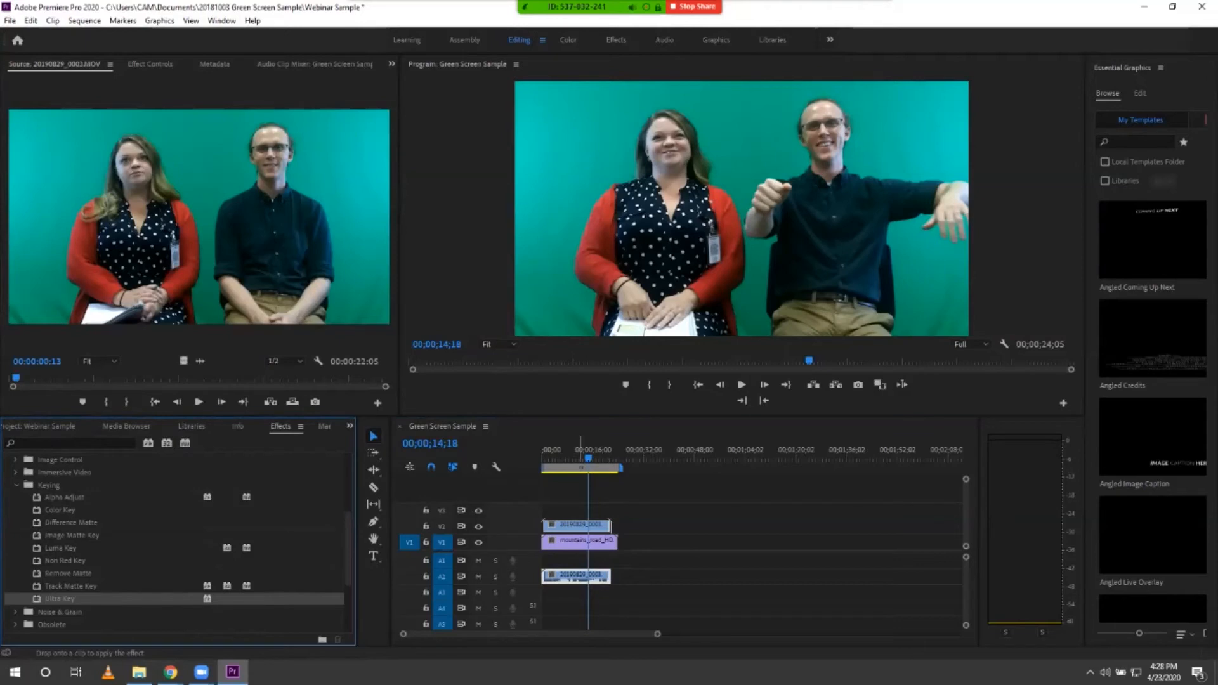
{"action": "left_click_drag", "start_coordinate": [581, 525], "coordinate": [581, 526]}
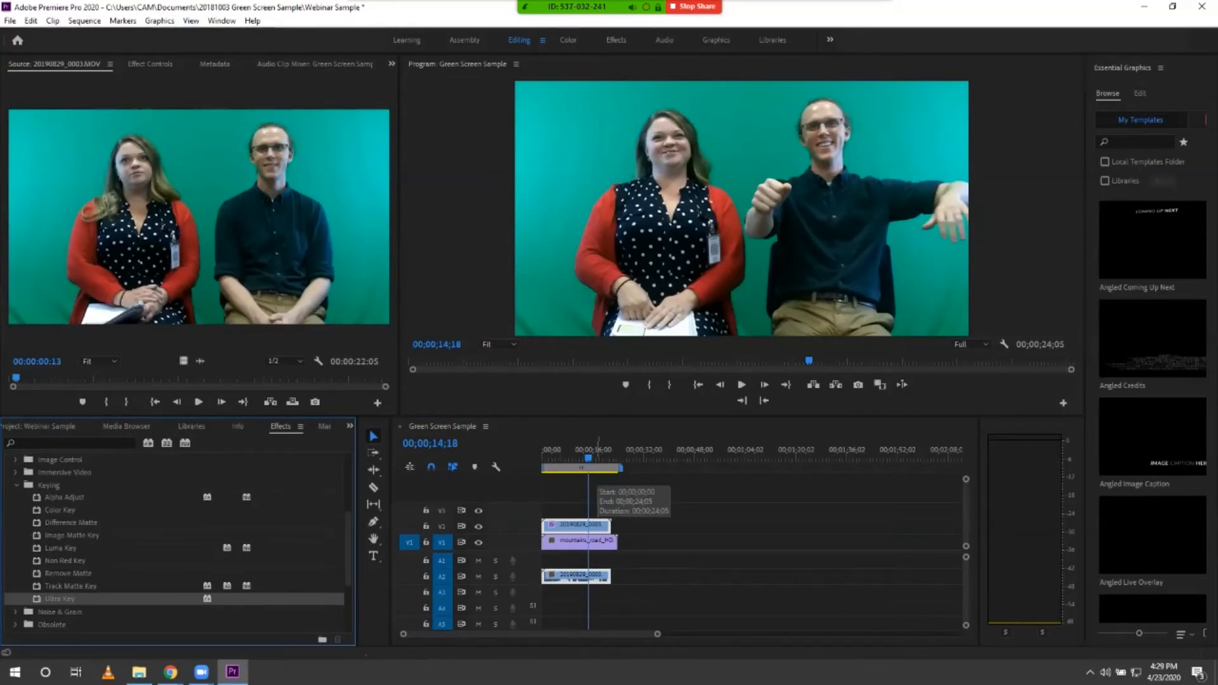
- Move the playhead to 00;00;11;24 and display the effect settings of the 20190829_0003.MOV clip
{"action": "left_click", "coordinate": [584, 452]}
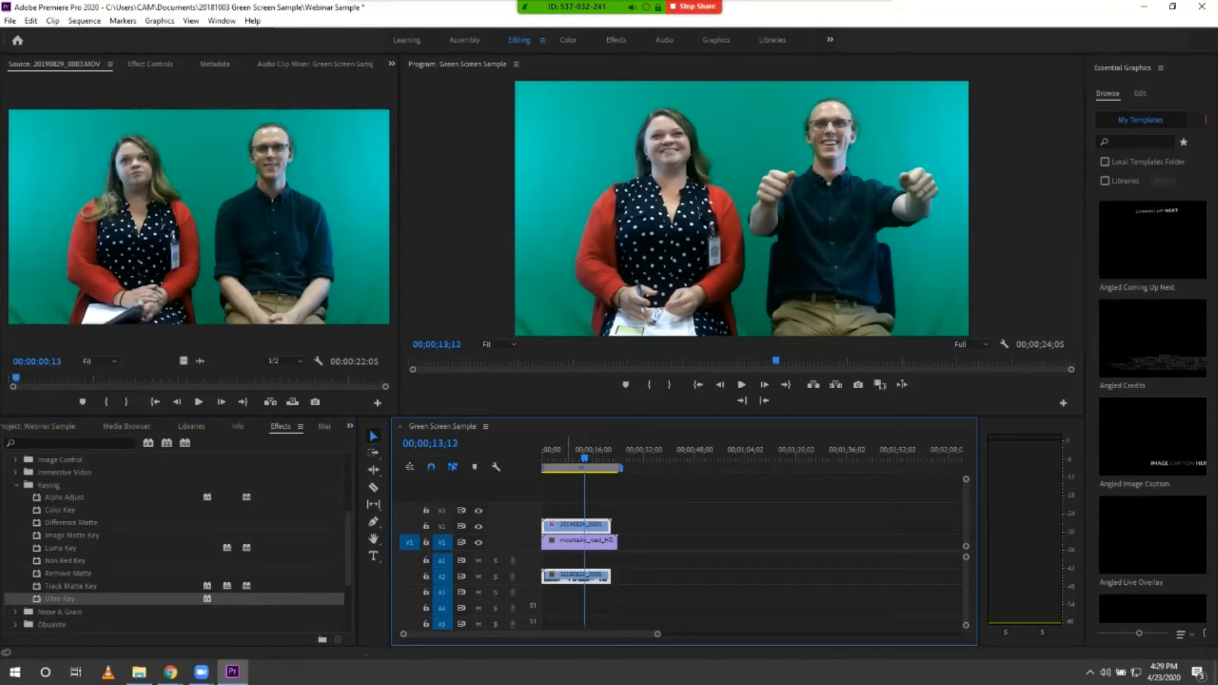
{"action": "left_click_drag", "start_coordinate": [584, 442], "coordinate": [580, 440]}
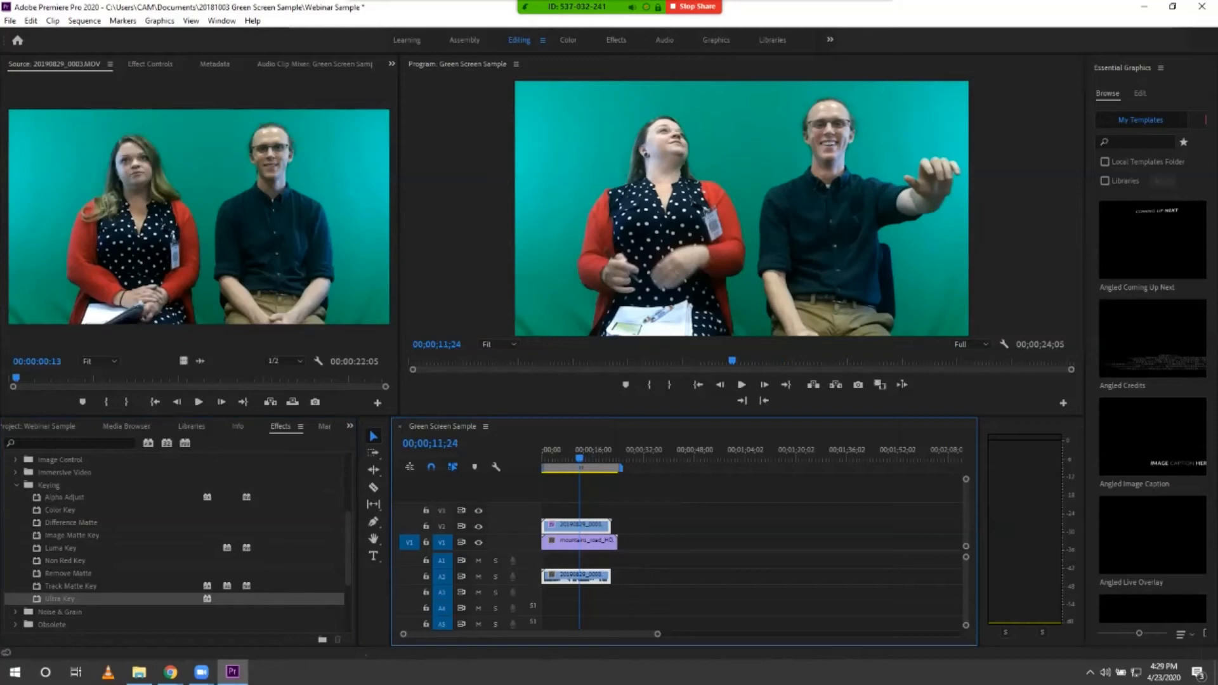
{"action": "key", "text": "shift+5"}
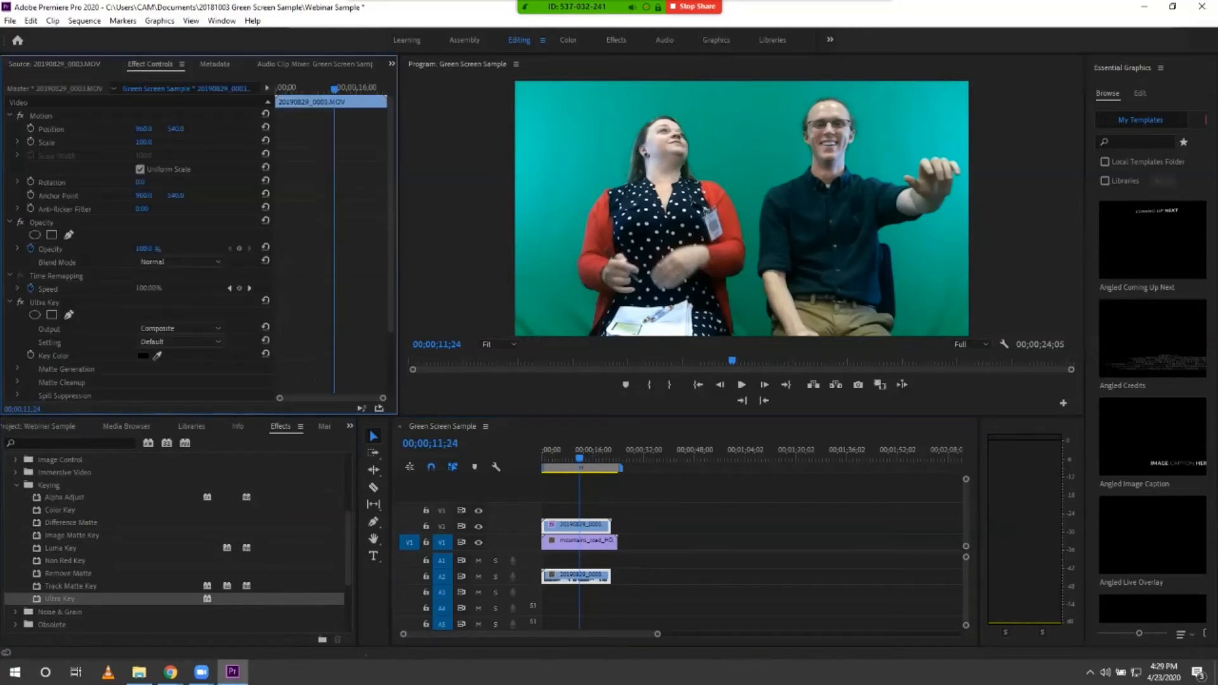
{"action": "left_click", "coordinate": [590, 443]}
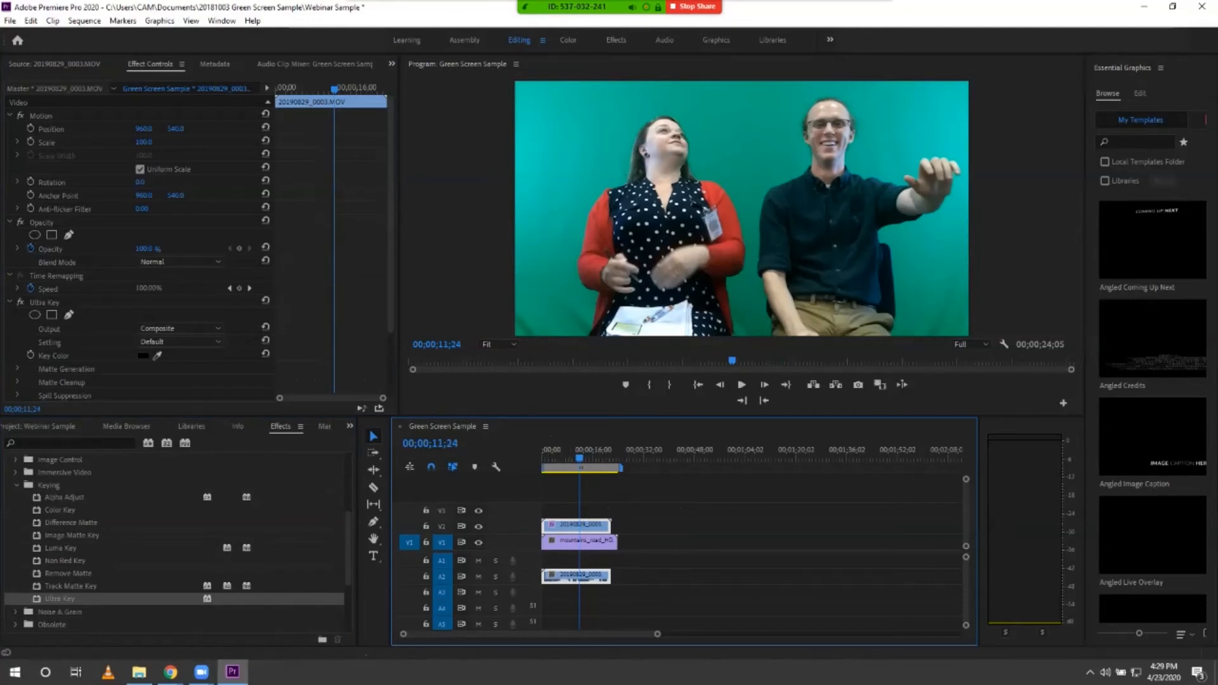
- Sample the green backdrop as the Ultra Key colour, and compare the picture with the effect off and on
{"action": "scroll", "coordinate": [201, 247], "scroll_direction": "down", "scroll_amount": 1}
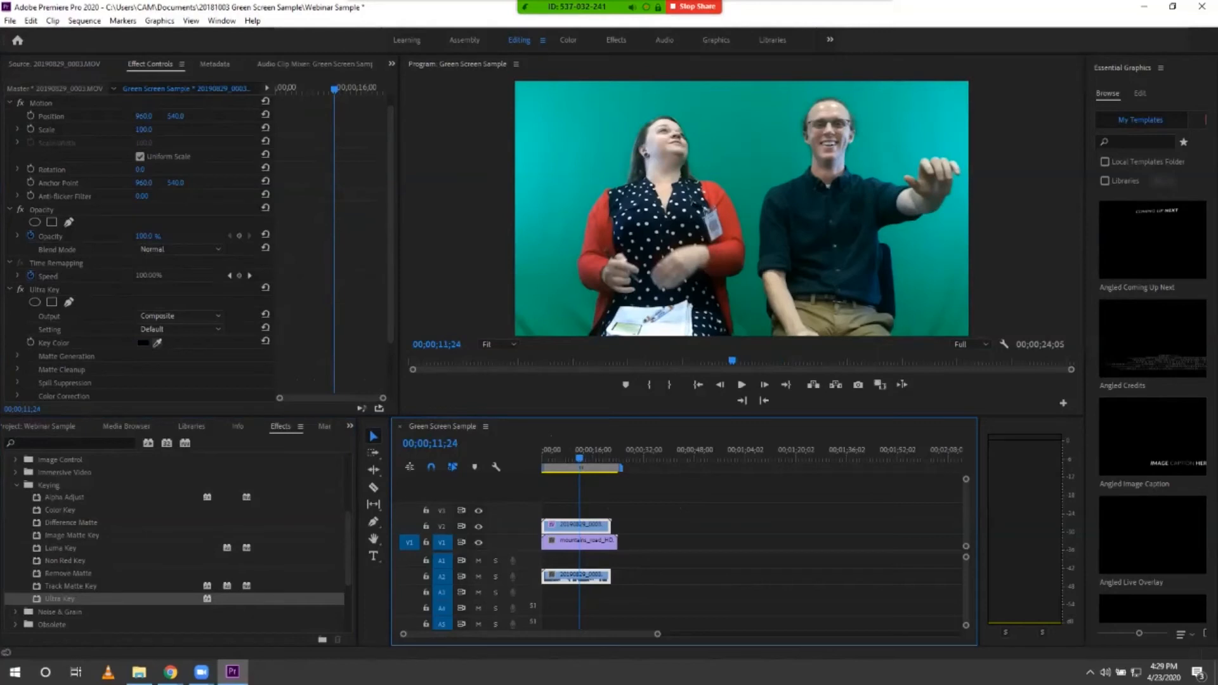
{"action": "left_click", "coordinate": [157, 343]}
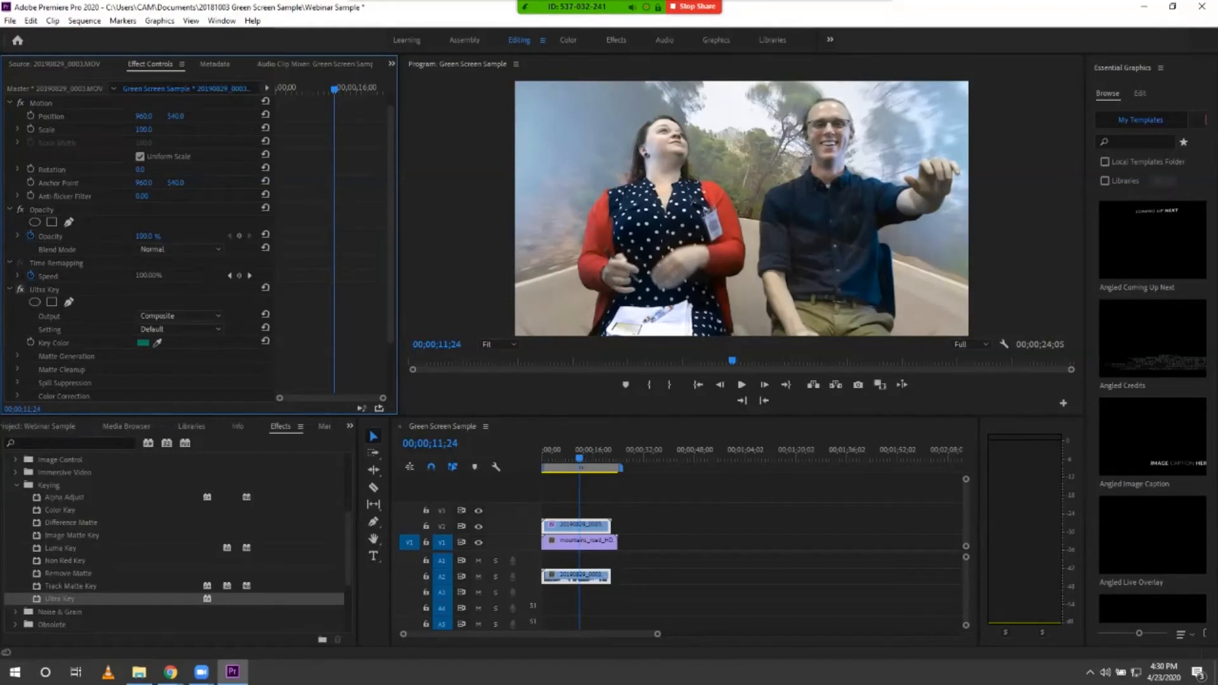
{"action": "left_click", "coordinate": [20, 290]}
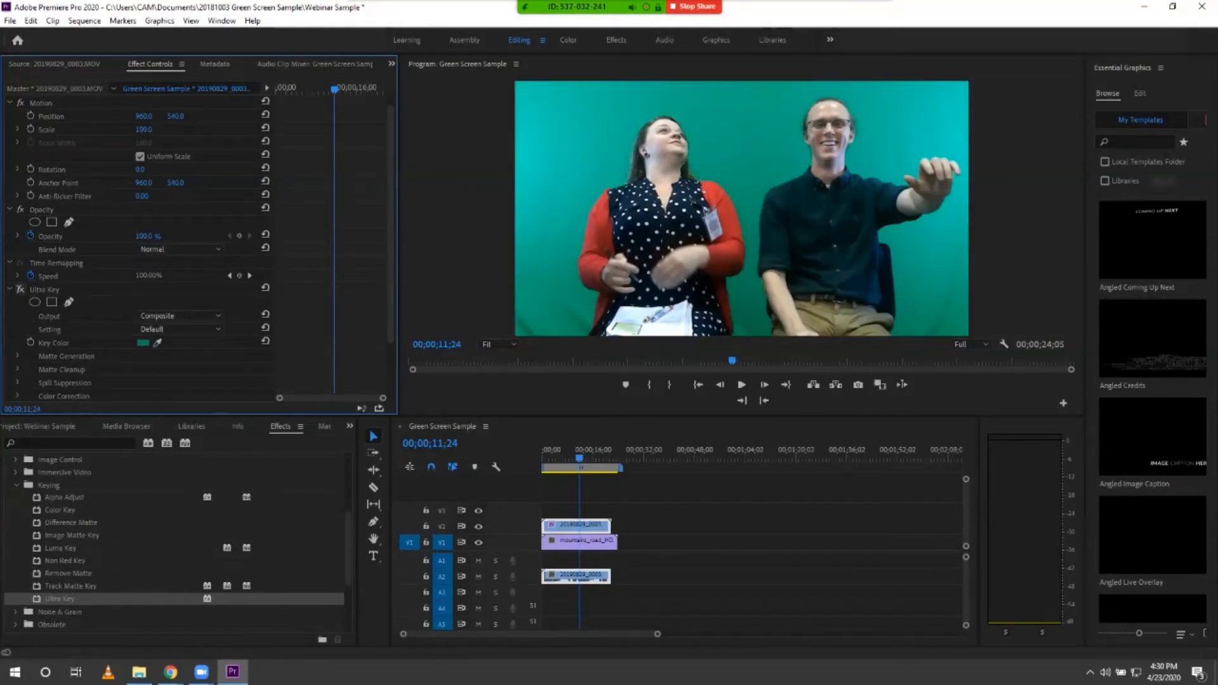
{"action": "left_click", "coordinate": [20, 290]}
{"action": "left_click", "coordinate": [20, 289]}
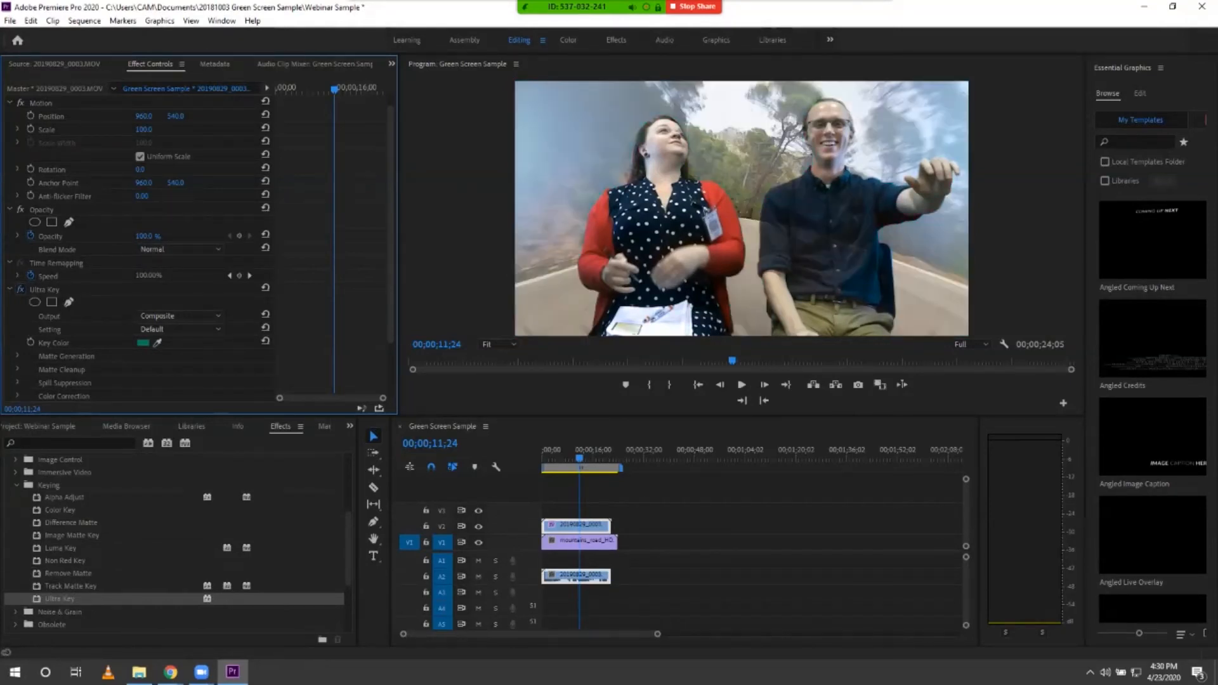
{"action": "left_click", "coordinate": [20, 289]}
{"action": "left_click", "coordinate": [20, 290]}
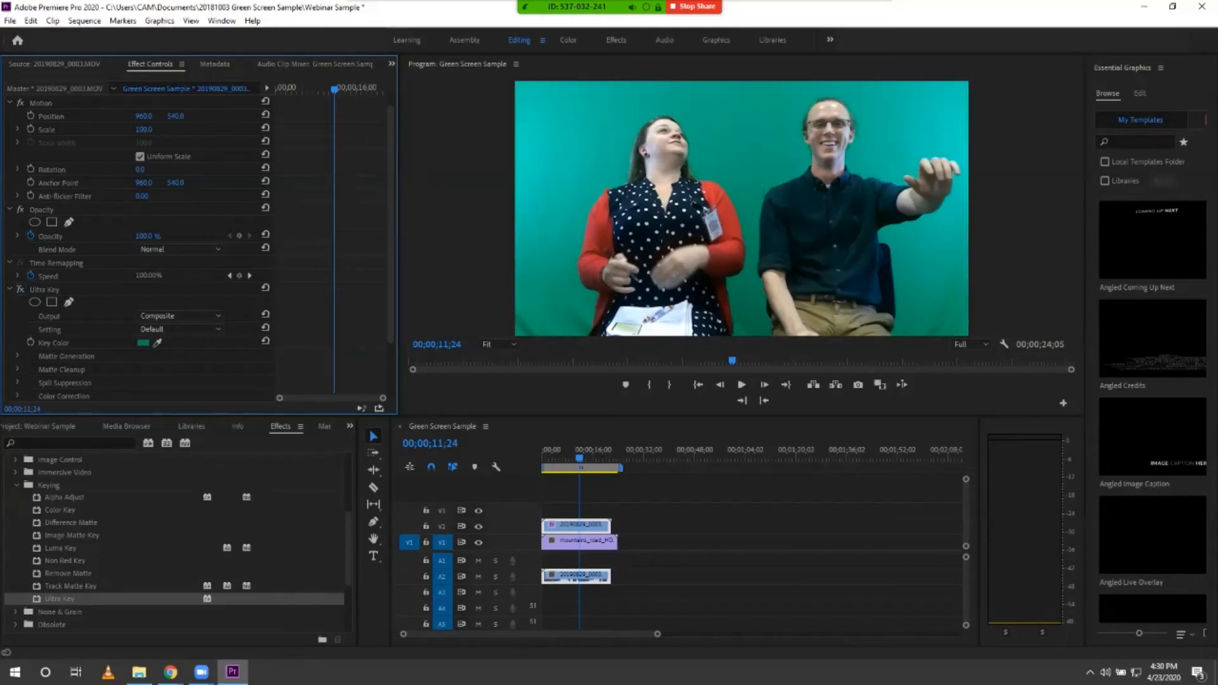
{"action": "left_click", "coordinate": [20, 289]}
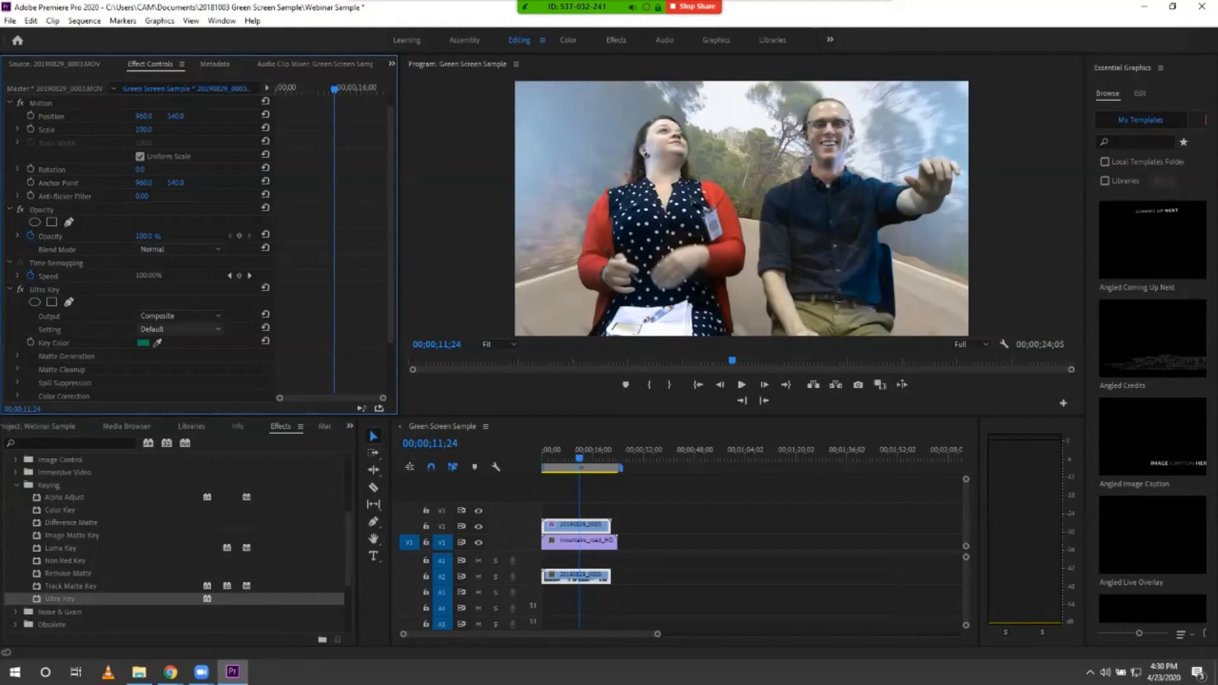
- Set the Ultra Key setting to Aggressive and expand its Matte Generation parameters
{"action": "left_click", "coordinate": [180, 329]}
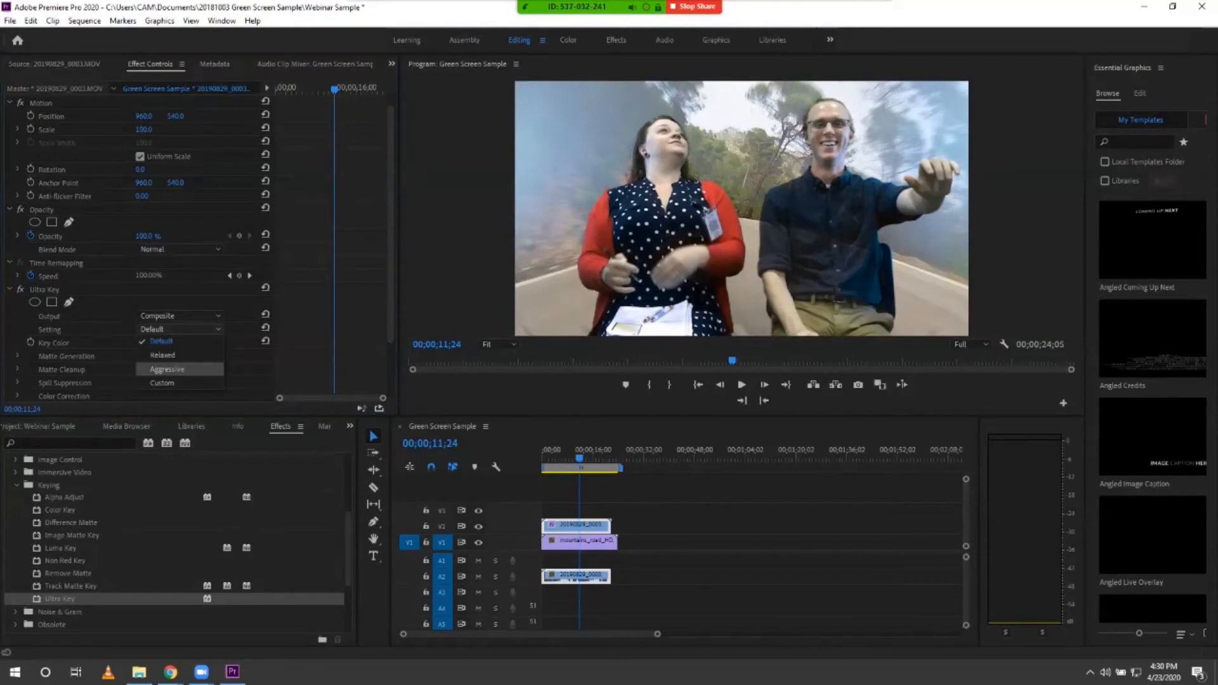
{"action": "left_click", "coordinate": [167, 368]}
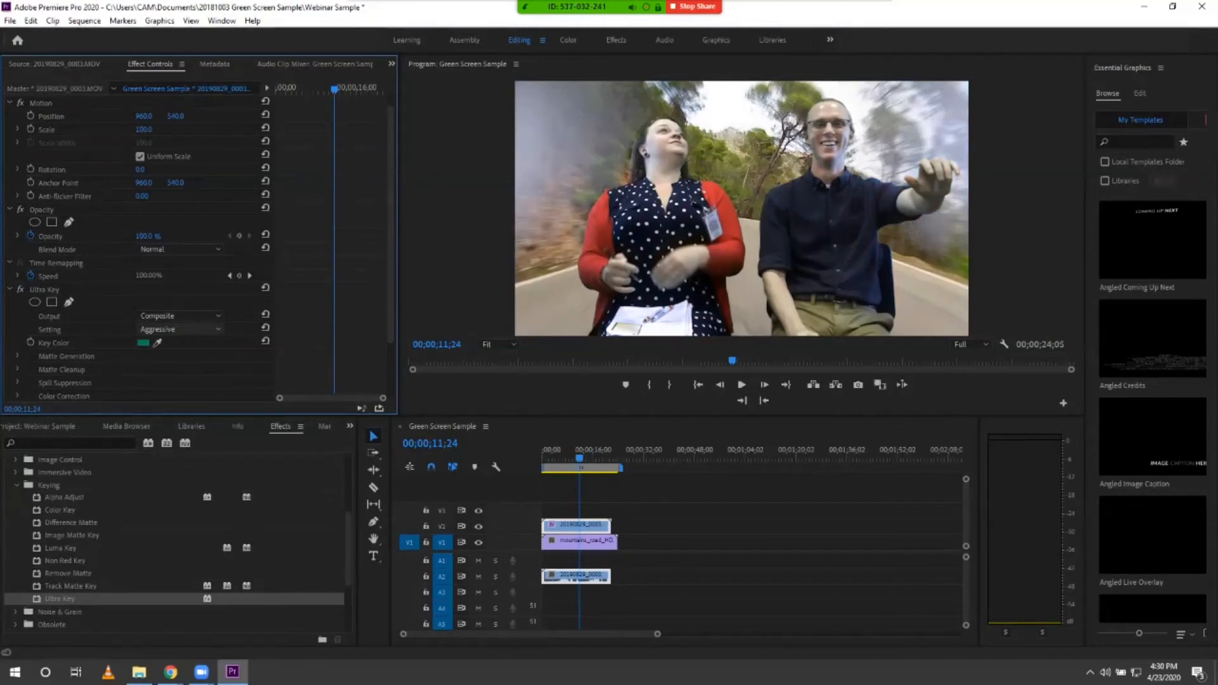
{"action": "scroll", "coordinate": [200, 248], "scroll_direction": "down", "scroll_amount": 2}
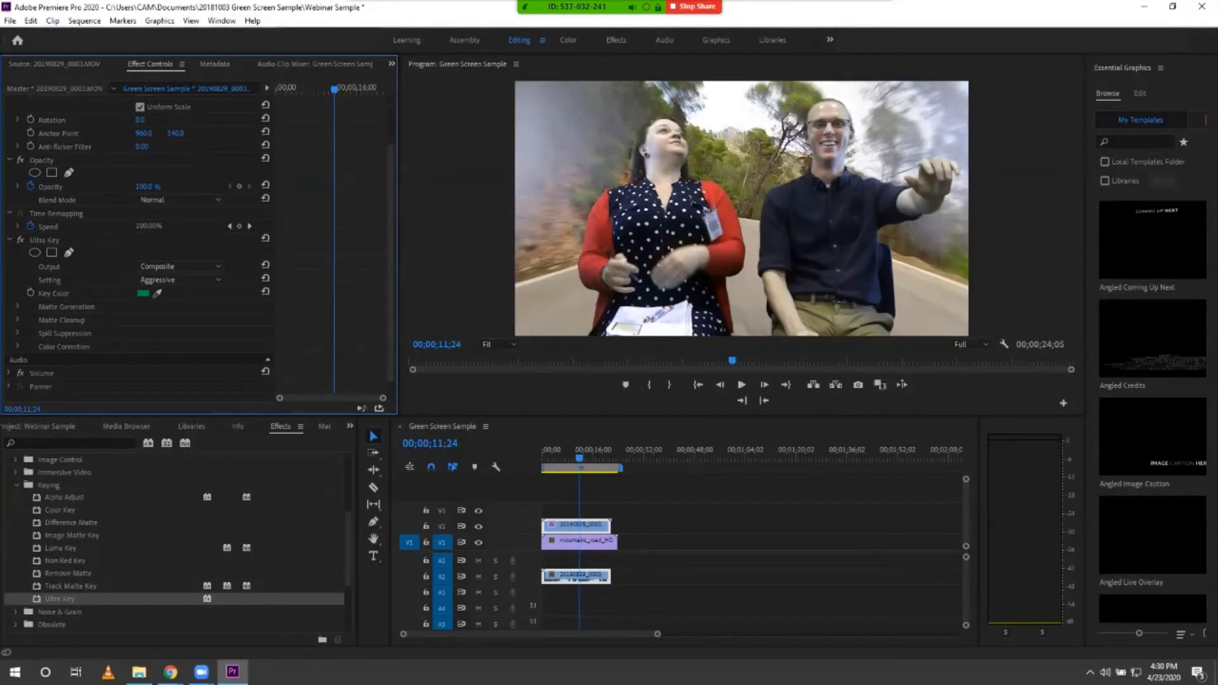
{"action": "left_click", "coordinate": [17, 307]}
{"action": "left_click", "coordinate": [18, 306]}
{"action": "left_click", "coordinate": [17, 333]}
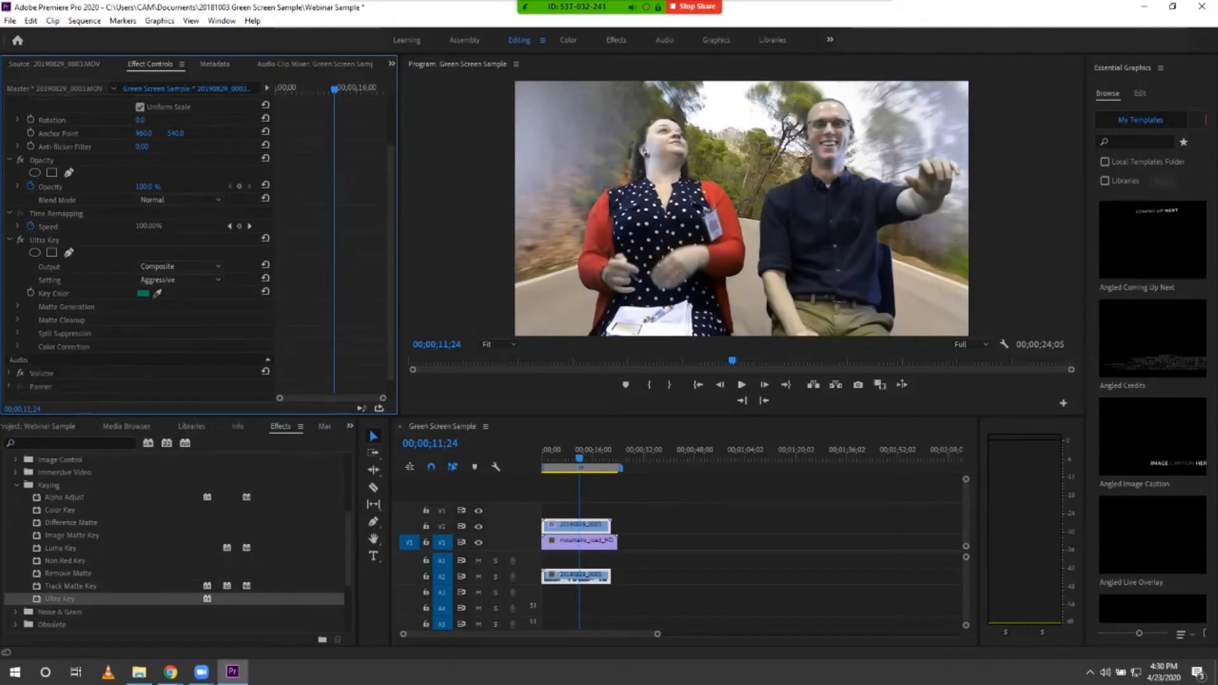
{"action": "left_click", "coordinate": [18, 333]}
{"action": "left_click", "coordinate": [17, 347]}
{"action": "scroll", "coordinate": [199, 248], "scroll_direction": "down", "scroll_amount": 2}
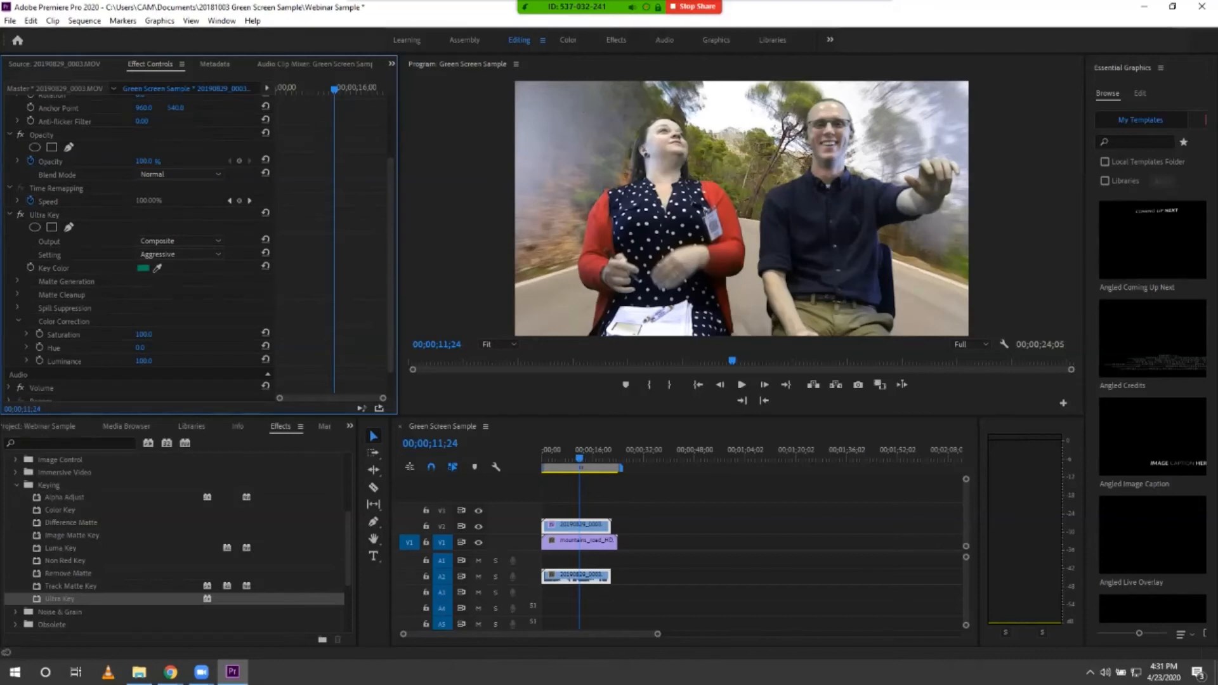
{"action": "left_click", "coordinate": [18, 321]}
{"action": "left_click", "coordinate": [17, 287]}
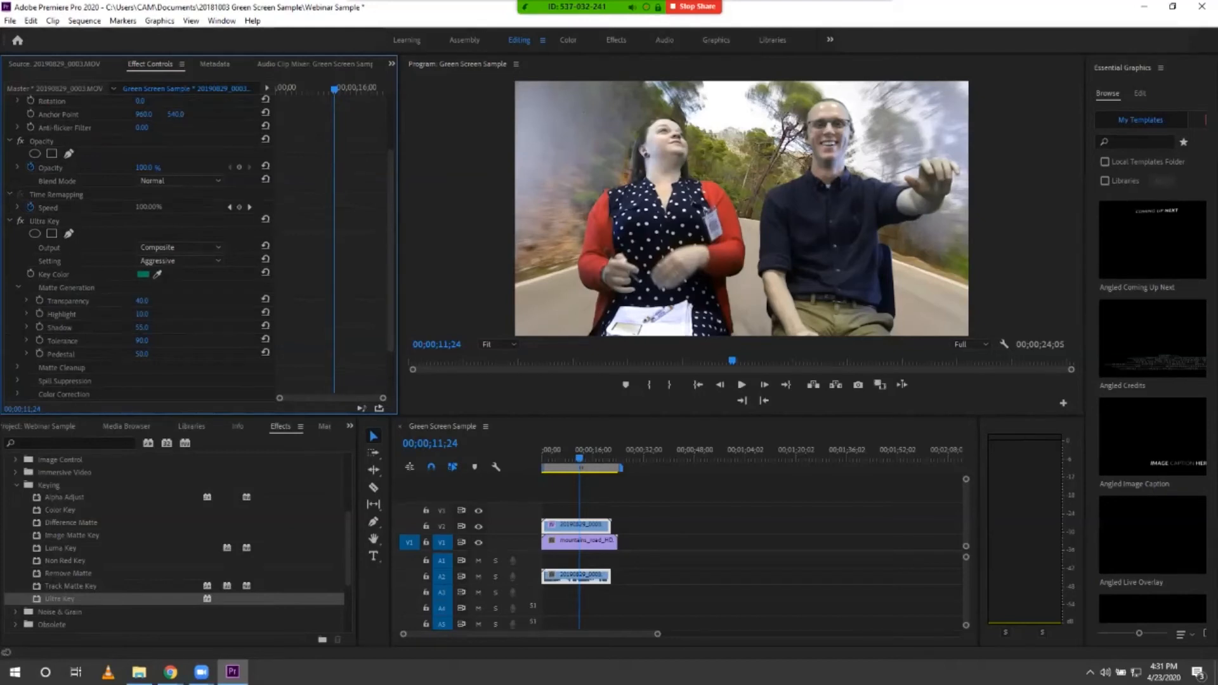
- Raise the Pedestal value of Ultra Key's Matte Generation to 100.0
{"action": "left_click", "coordinate": [27, 354]}
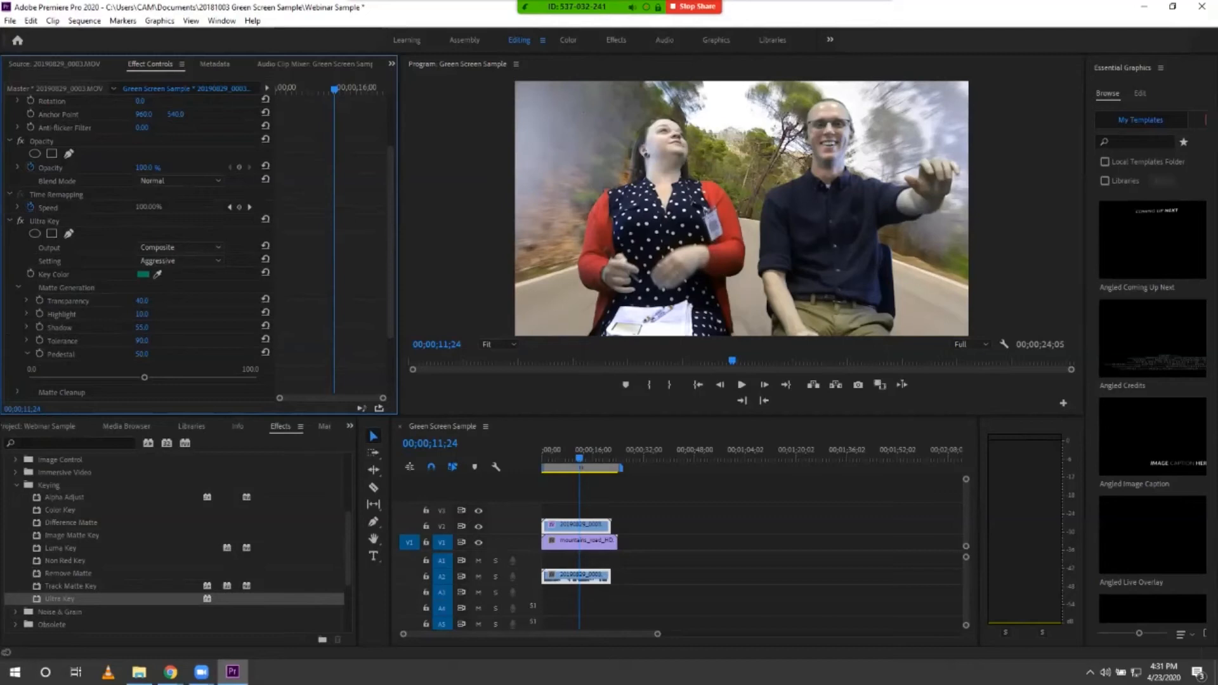
{"action": "left_click_drag", "start_coordinate": [145, 377], "coordinate": [257, 377]}
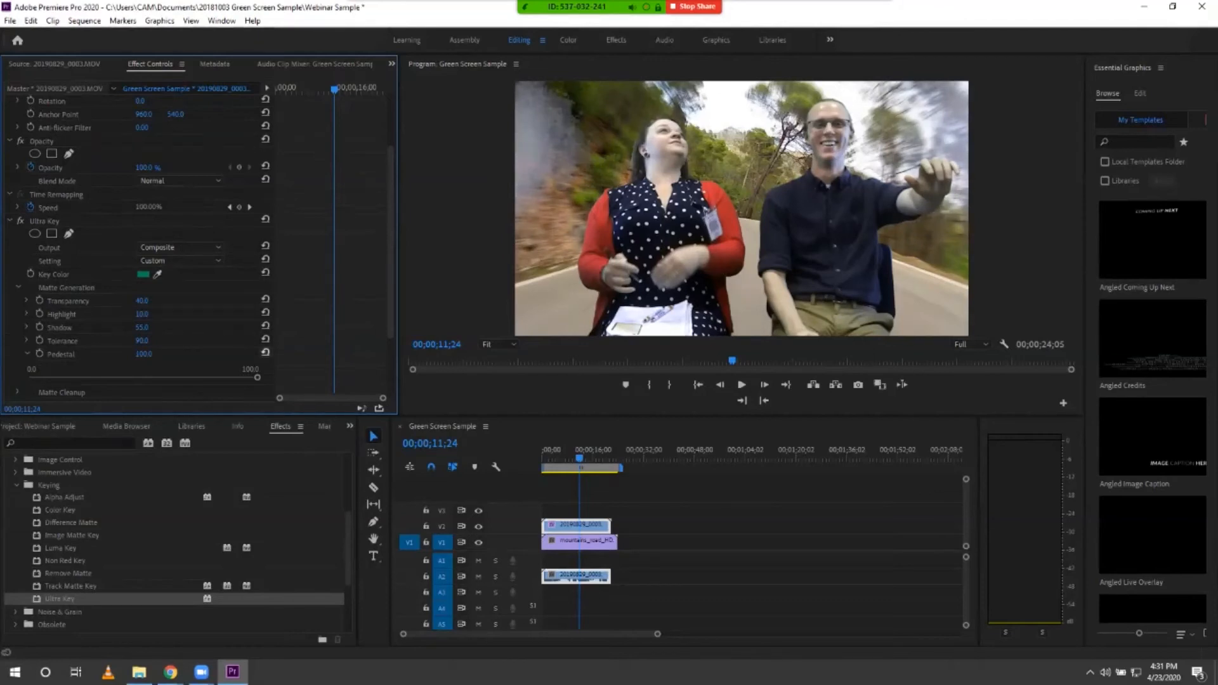
{"action": "mouse_move", "coordinate": [257, 378]}
{"action": "left_mouse_down"}
{"action": "mouse_move", "coordinate": [174, 378]}
{"action": "mouse_move", "coordinate": [257, 378]}
{"action": "left_mouse_up"}
- Inspect the matte by showing Ultra Key's Alpha Channel output, and return the output to Composite
{"action": "left_click", "coordinate": [180, 247]}
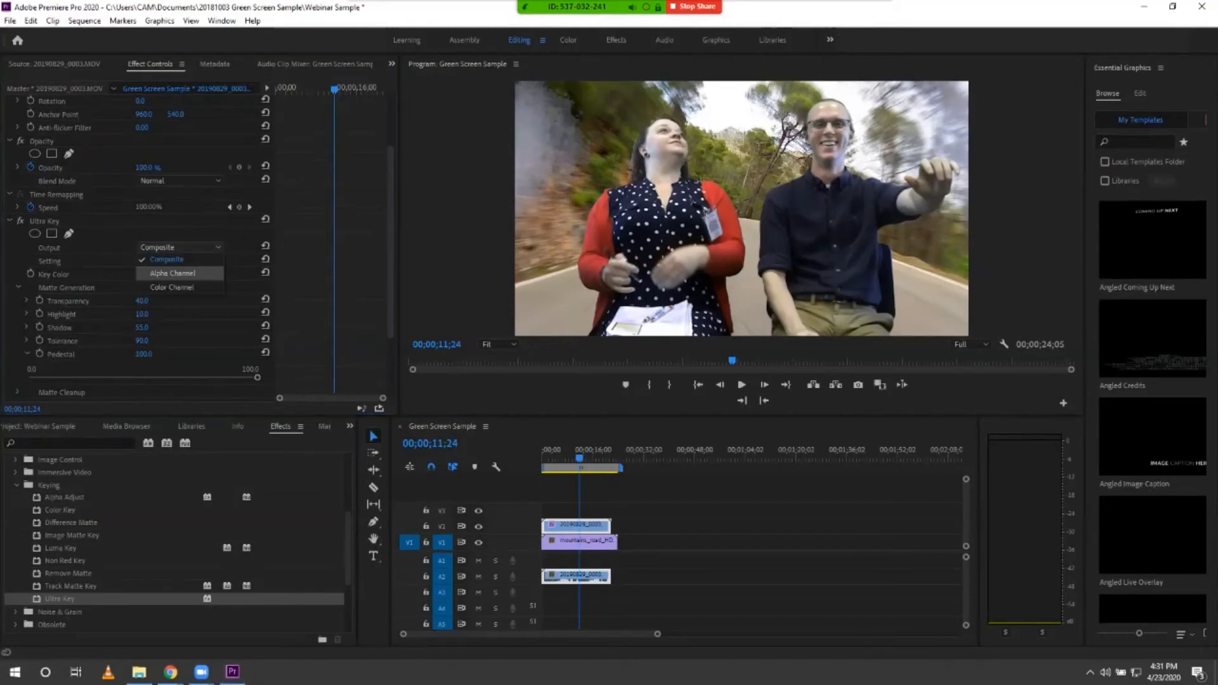
{"action": "left_click", "coordinate": [173, 273]}
{"action": "left_click", "coordinate": [180, 247]}
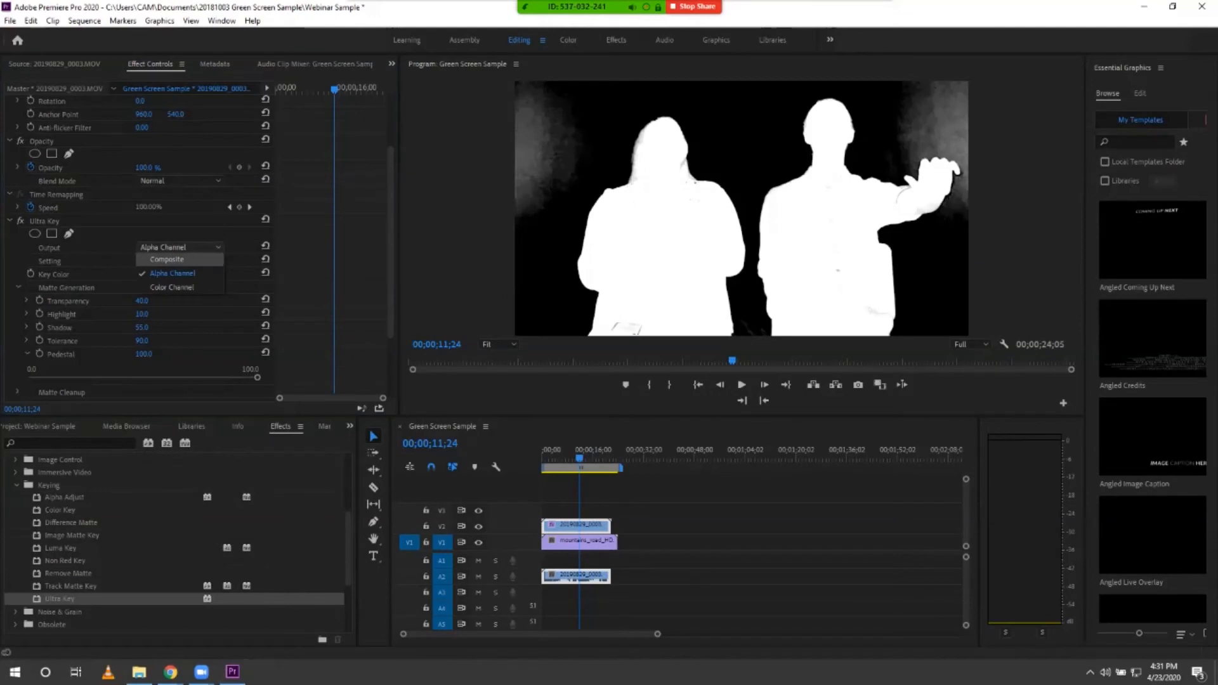
{"action": "left_click", "coordinate": [166, 234]}
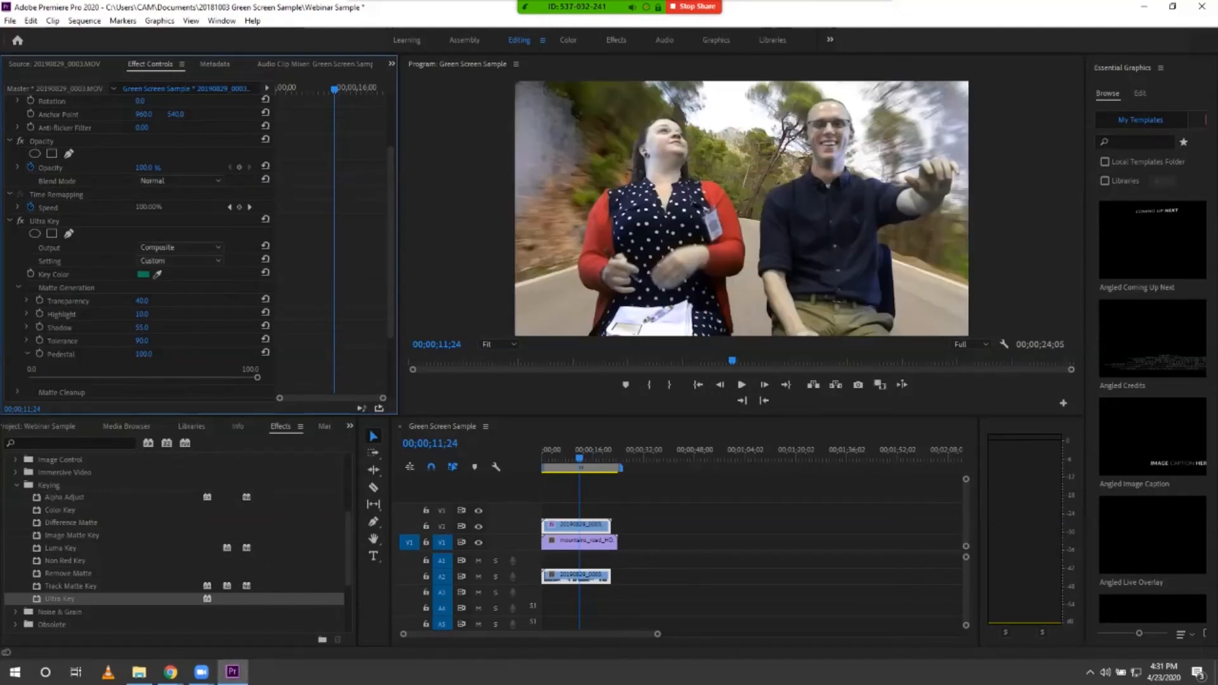
- Set the Matte Generation values to Tolerance 100.0, Shadow 81.0 and Highlight 0.0
{"action": "left_click", "coordinate": [27, 340]}
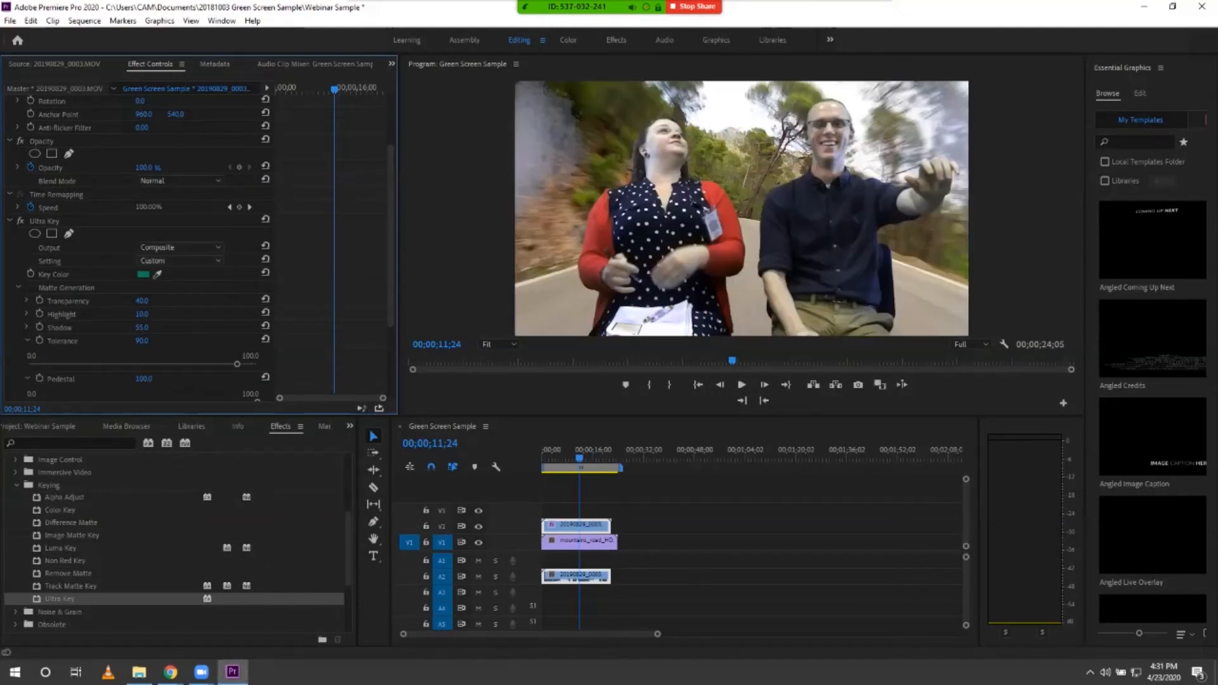
{"action": "left_click_drag", "start_coordinate": [236, 364], "coordinate": [257, 364]}
{"action": "mouse_move", "coordinate": [142, 327]}
{"action": "left_mouse_down"}
{"action": "mouse_move", "coordinate": [114, 327]}
{"action": "mouse_move", "coordinate": [171, 328]}
{"action": "mouse_move", "coordinate": [141, 314]}
{"action": "left_mouse_up"}
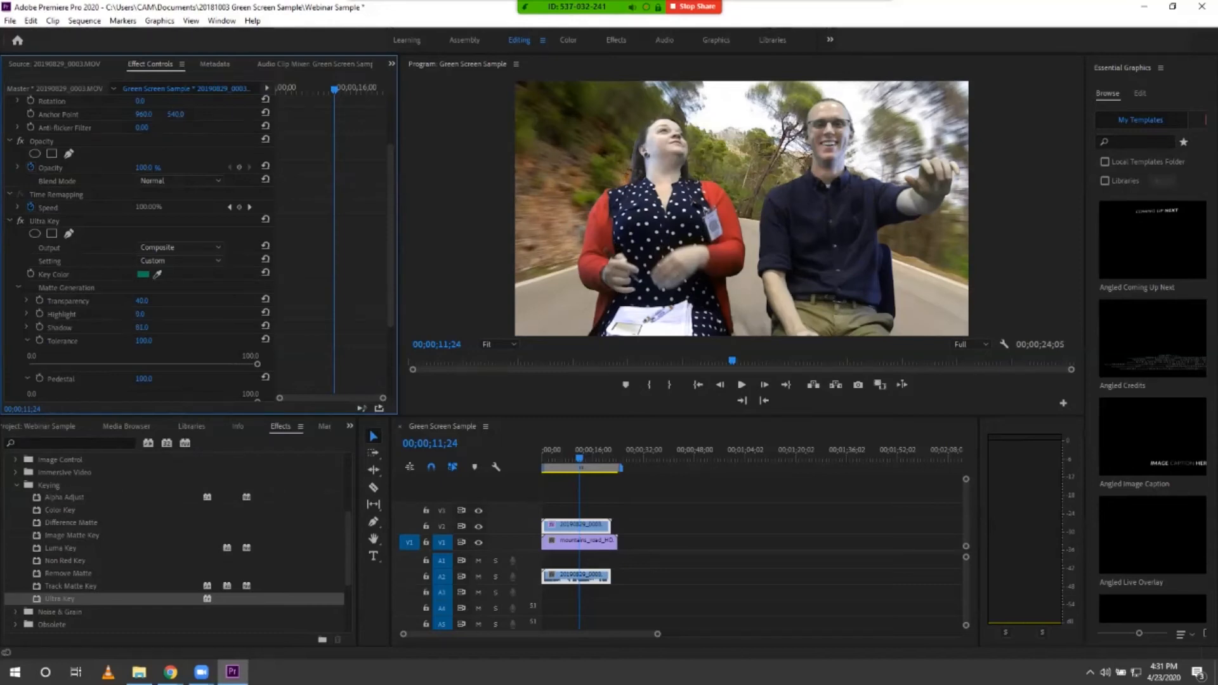
- Review Ultra Key's Matte Cleanup parameters and collapse the group again
{"action": "scroll", "coordinate": [197, 247], "scroll_direction": "down", "scroll_amount": 3}
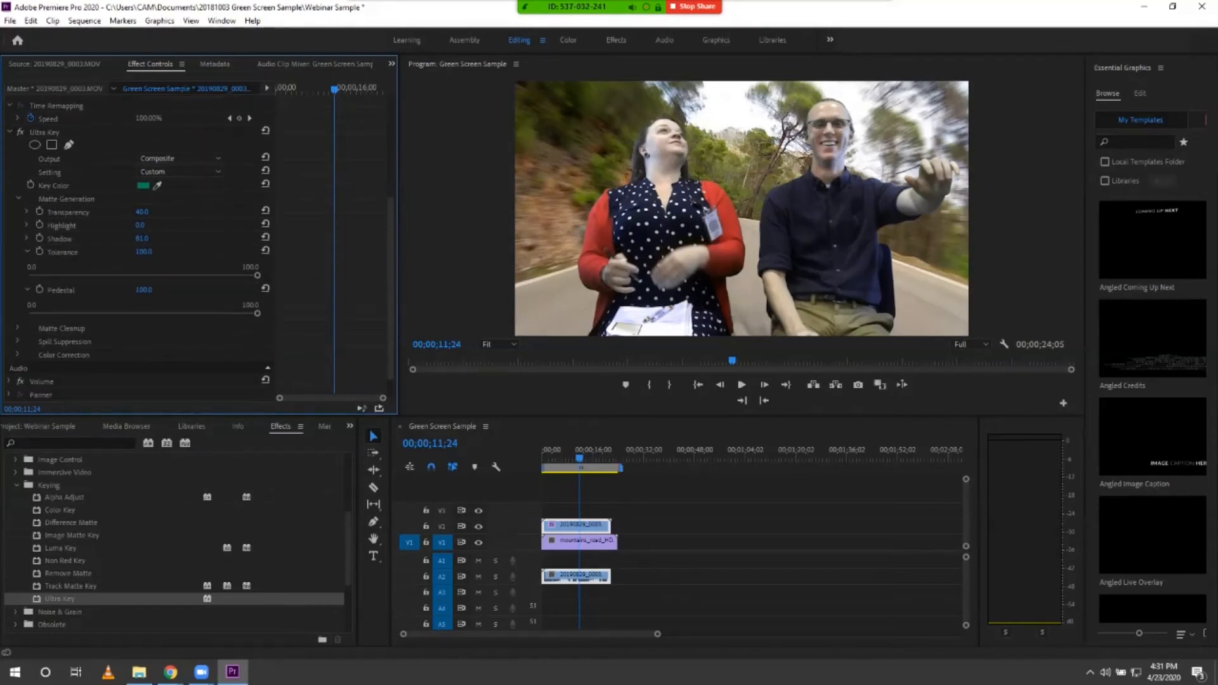
{"action": "left_click", "coordinate": [17, 328]}
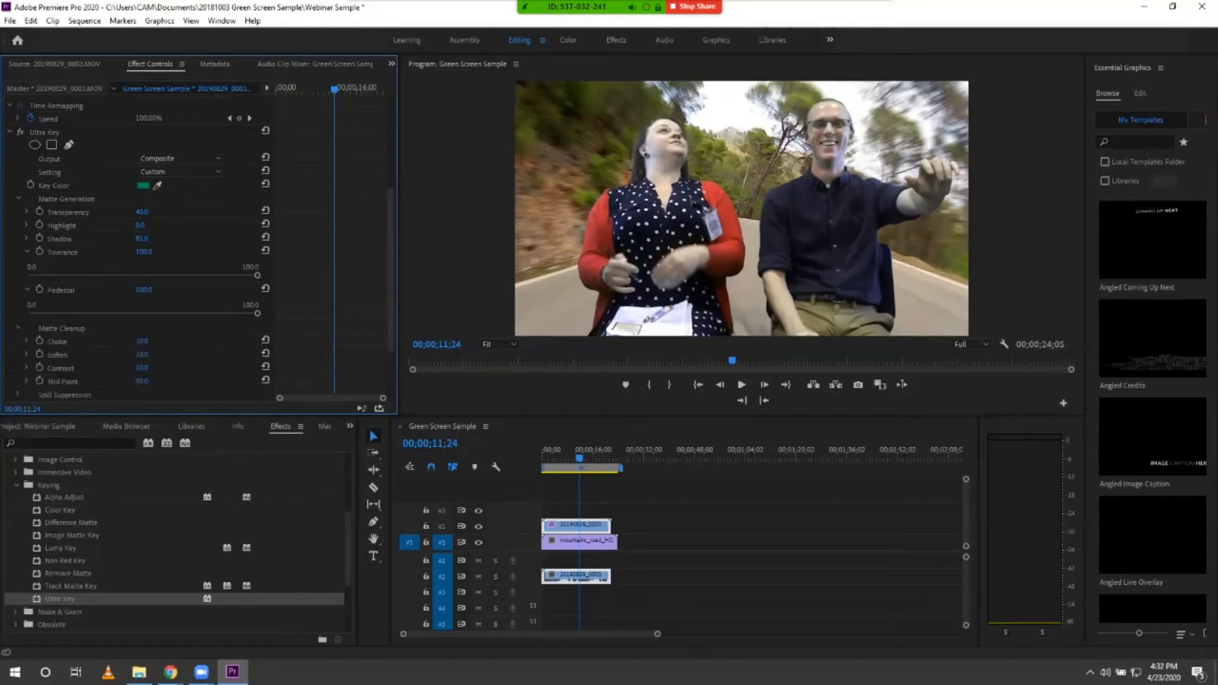
{"action": "scroll", "coordinate": [279, 376], "scroll_direction": "down", "scroll_amount": 2}
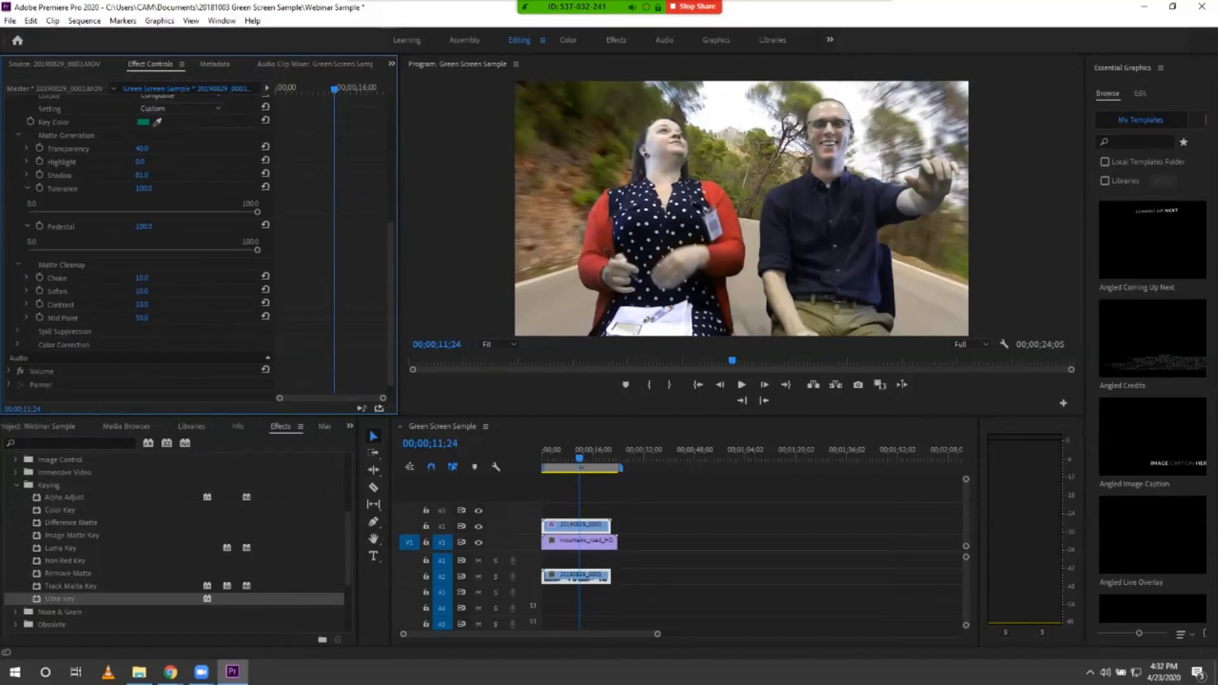
{"action": "left_click", "coordinate": [18, 264]}
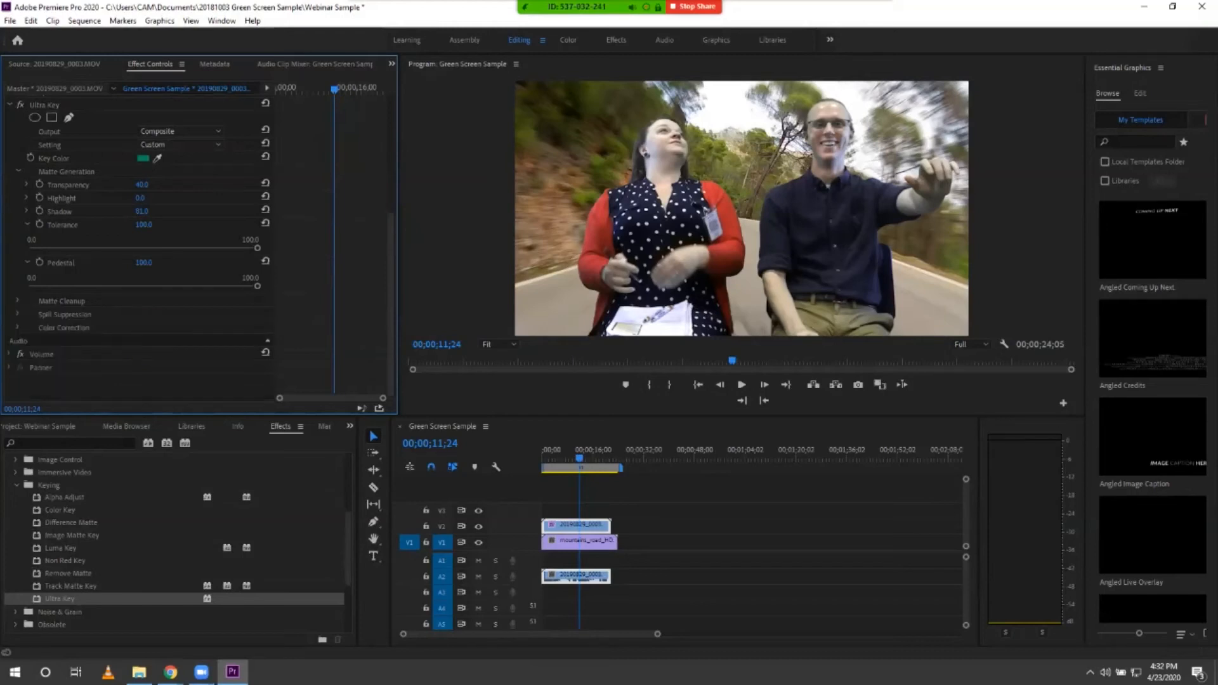
- Check the keyed composite at 00;00;08;06 and review the available Ultra Key setting presets
{"action": "left_click_drag", "start_coordinate": [581, 455], "coordinate": [568, 459]}
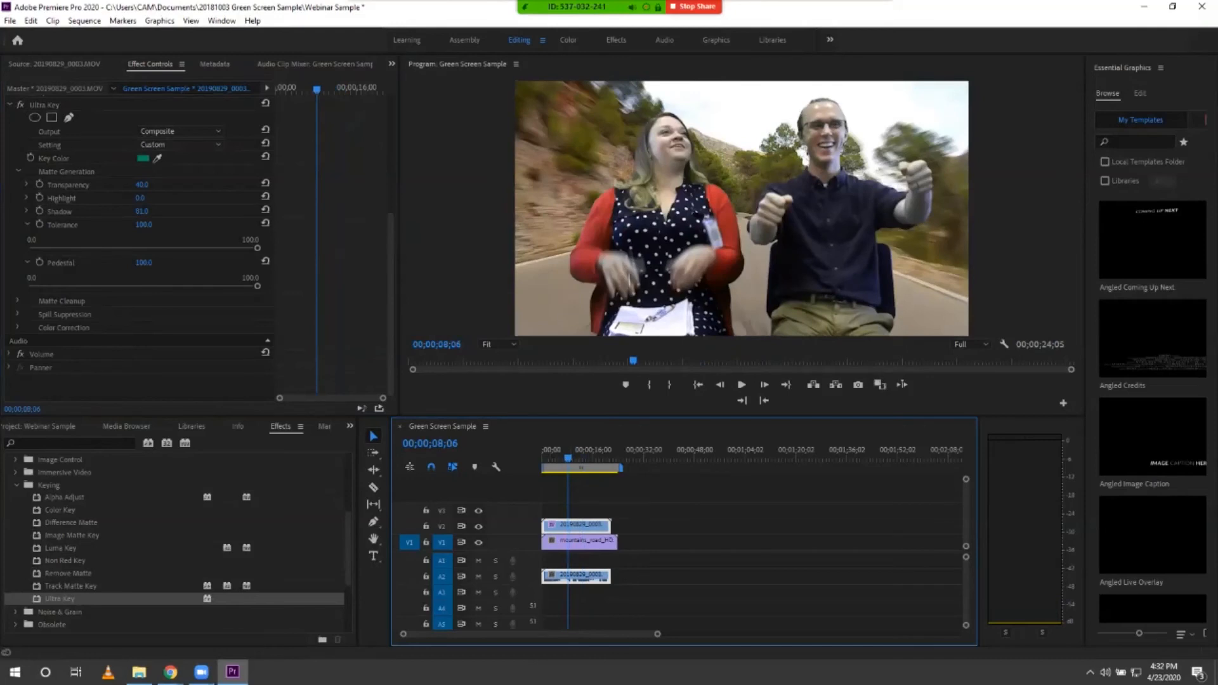
{"action": "left_click", "coordinate": [179, 144]}
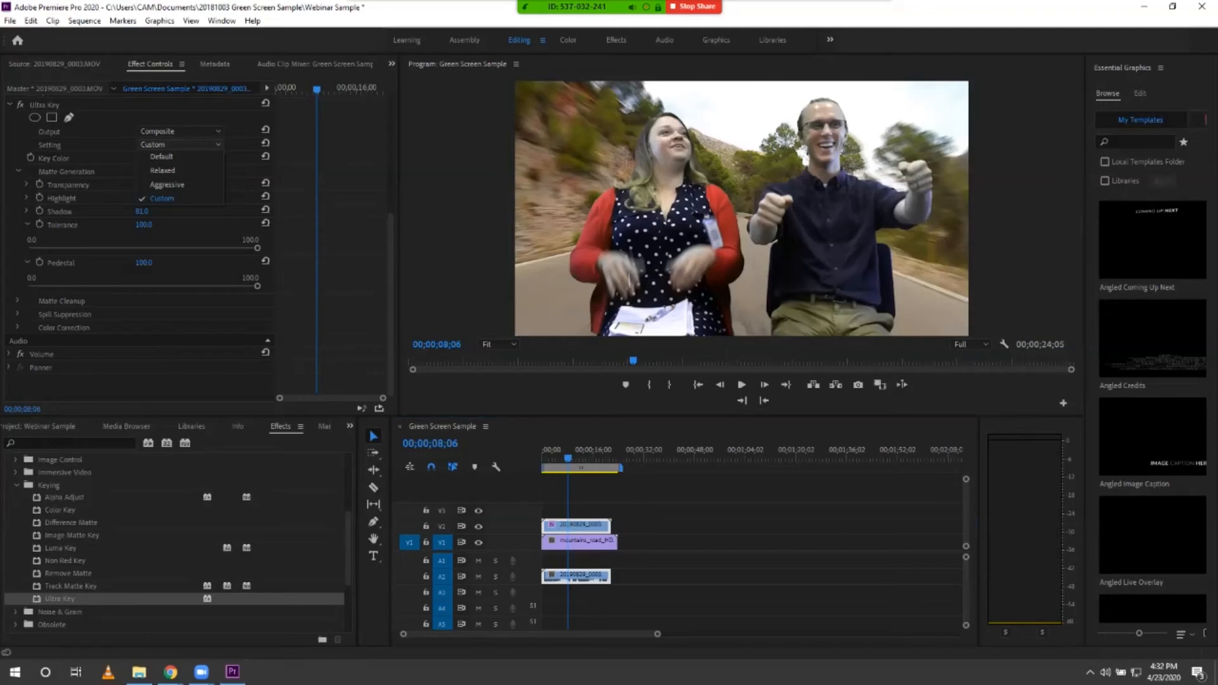
{"action": "left_click_drag", "start_coordinate": [391, 285], "coordinate": [390, 261]}
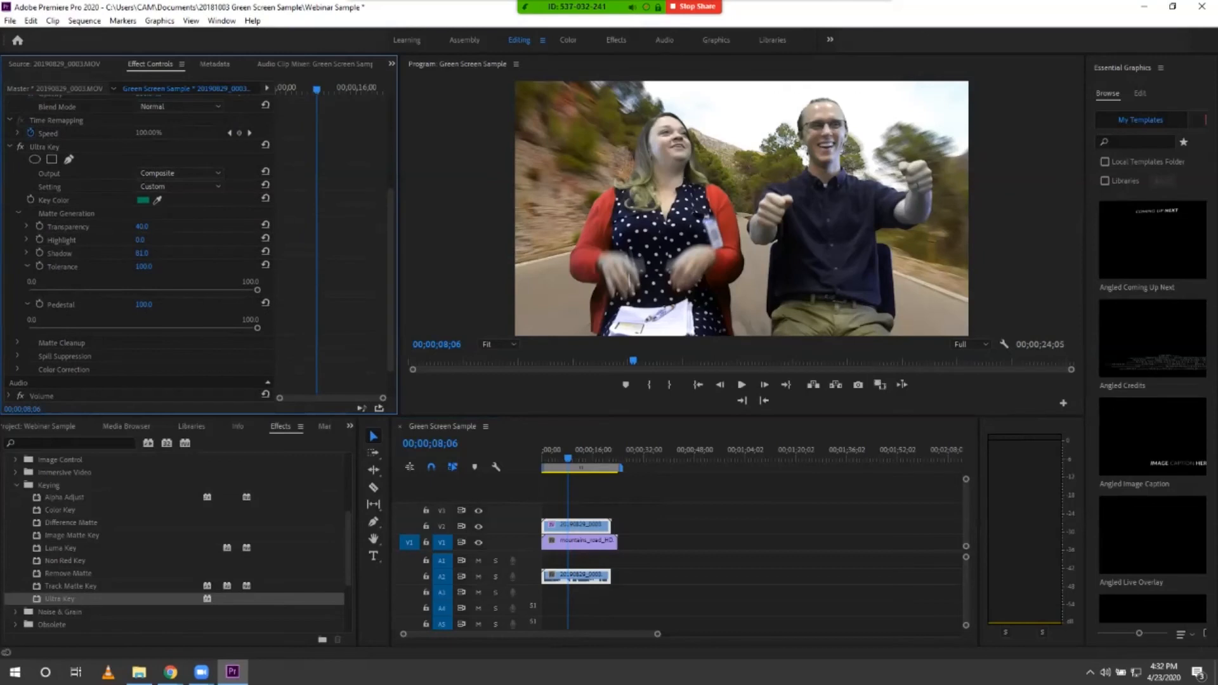
{"action": "key", "text": "shift+9"}
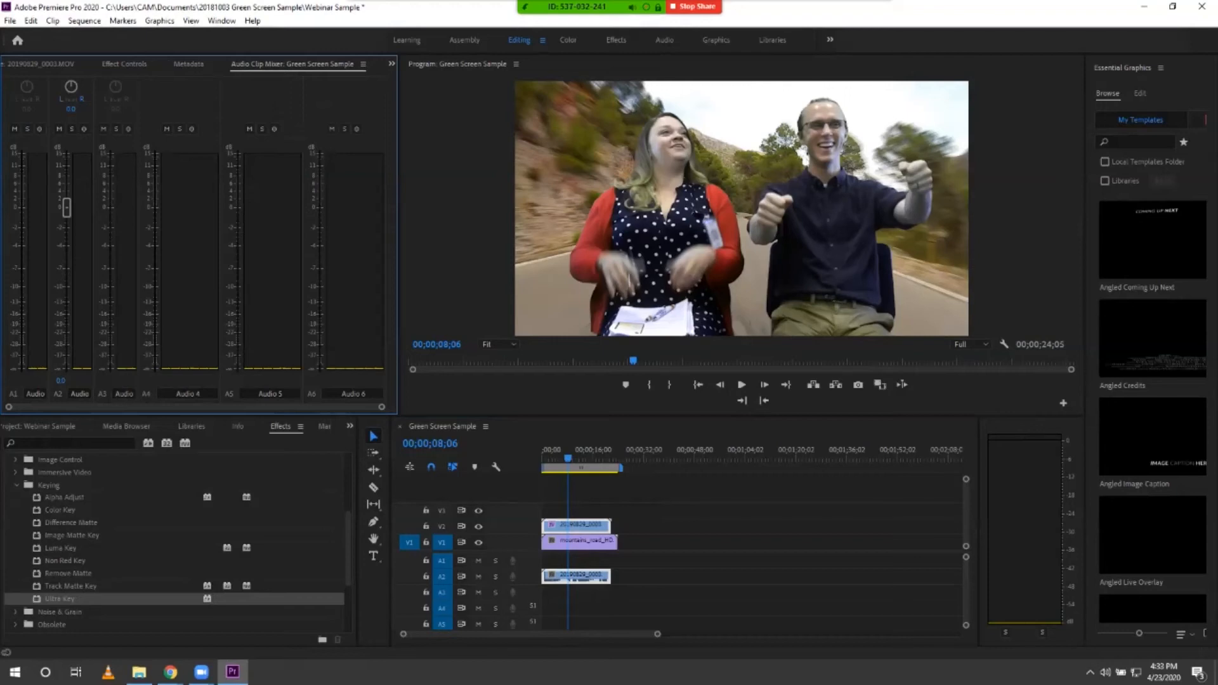
{"action": "key", "text": "shift+5"}
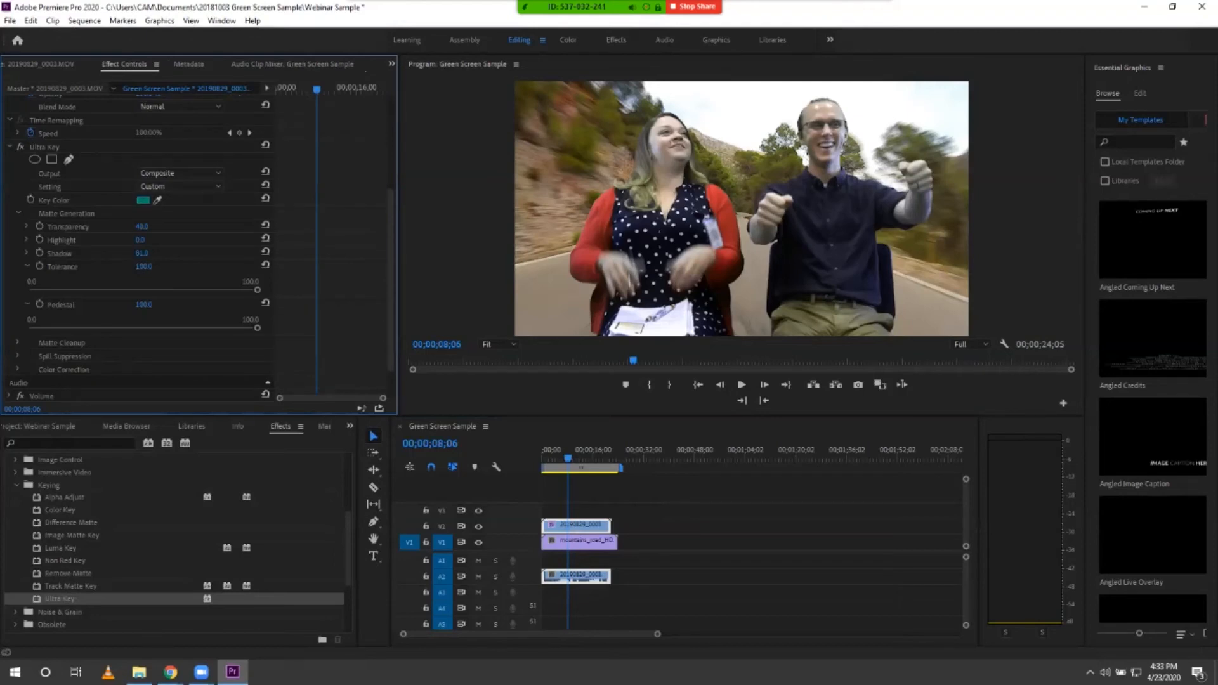
- Play the composite from 00;00;01;06 to 00;00;08;07, and place the playhead at 00;00;07;12
{"action": "left_click", "coordinate": [562, 457]}
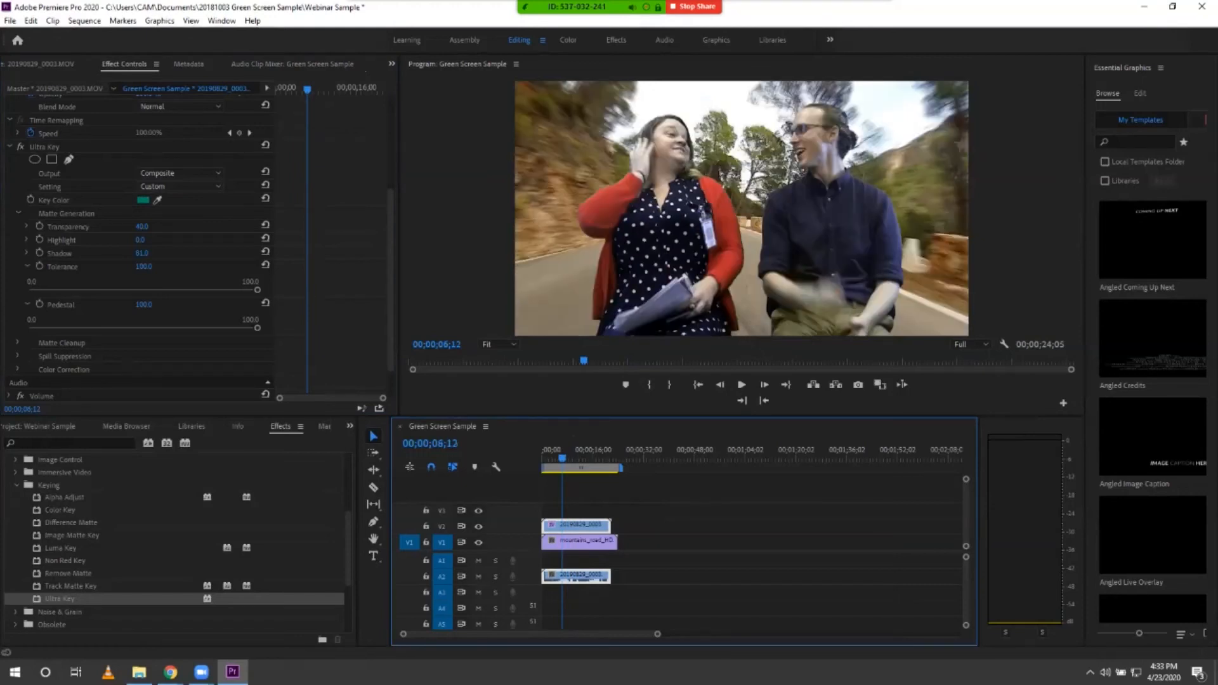
{"action": "left_click_drag", "start_coordinate": [562, 455], "coordinate": [546, 458]}
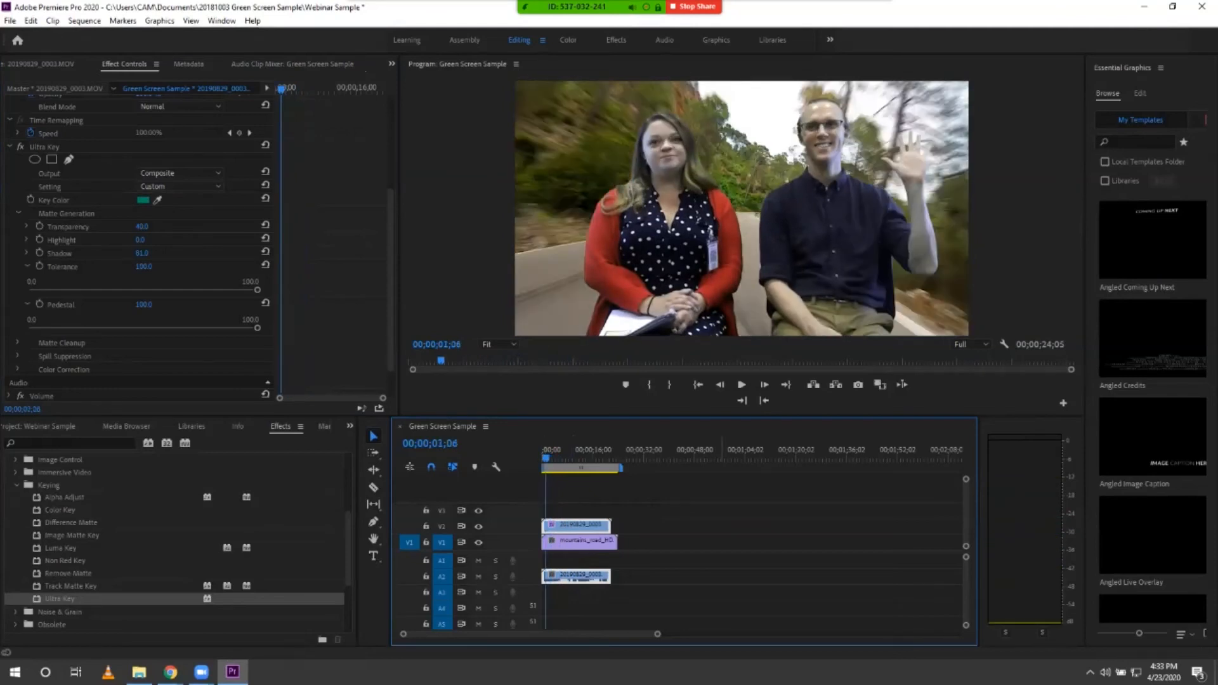
{"action": "left_click", "coordinate": [741, 384]}
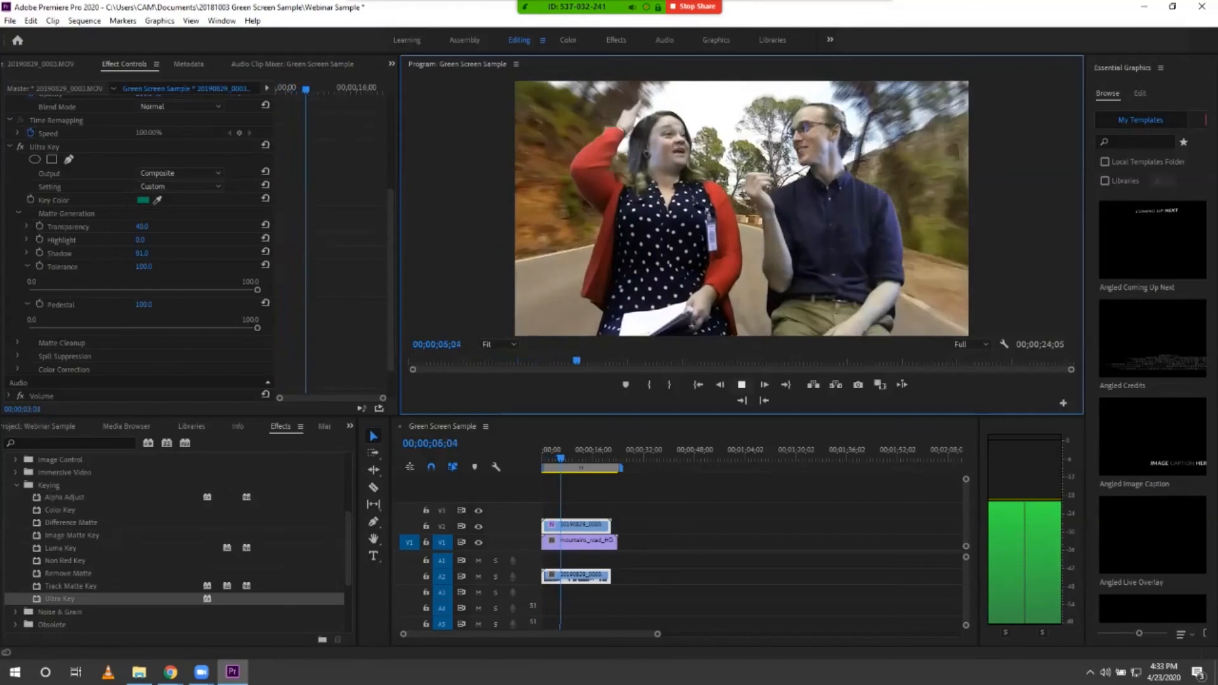
{"action": "key", "text": "space"}
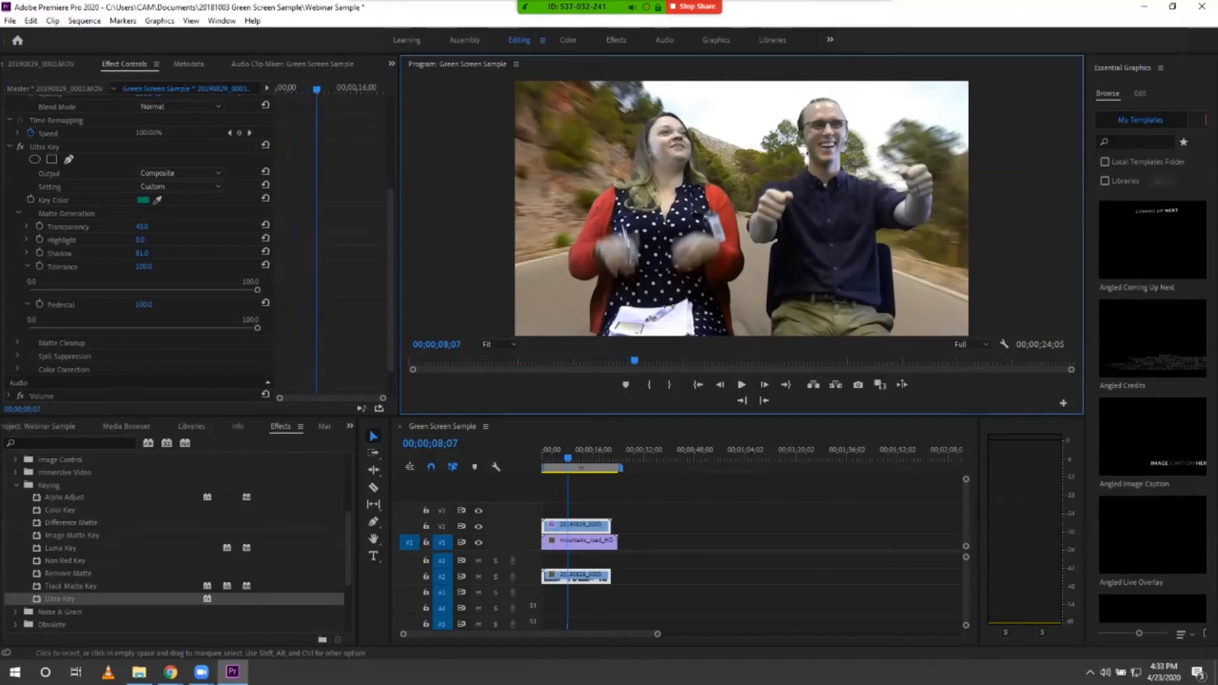
{"action": "mouse_move", "coordinate": [568, 458]}
{"action": "left_mouse_down"}
{"action": "mouse_move", "coordinate": [583, 458]}
{"action": "mouse_move", "coordinate": [565, 457]}
{"action": "left_mouse_up"}
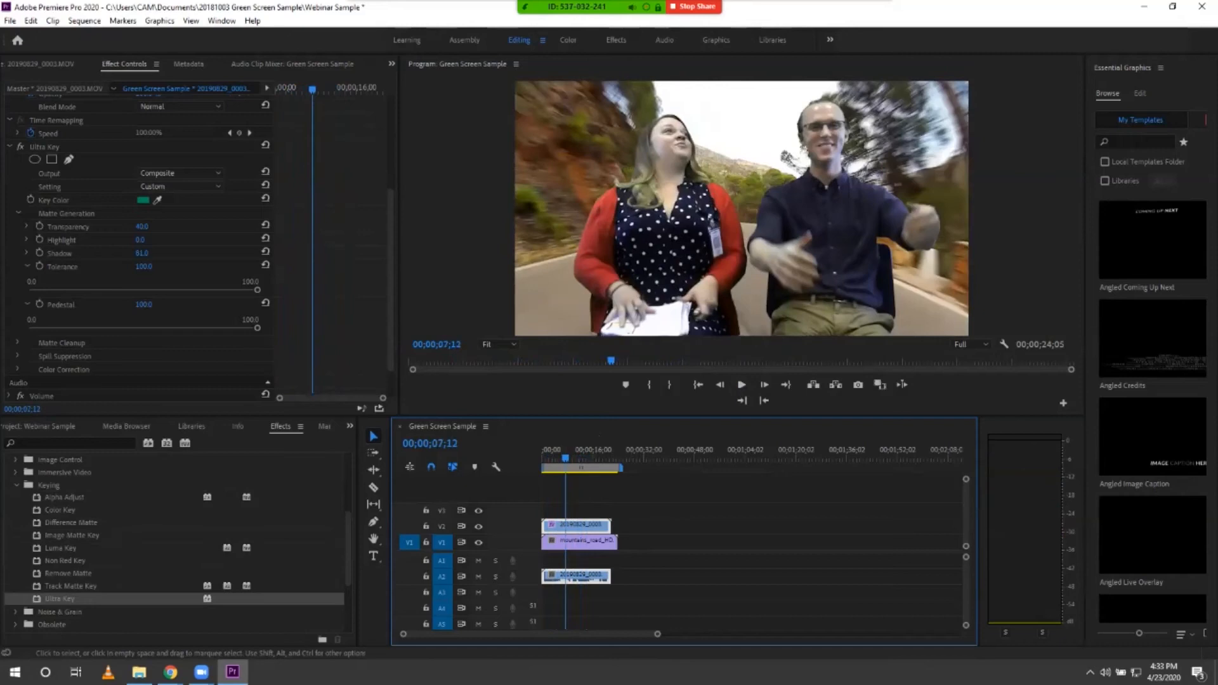
- Reverse the mountains_road_HD.mov background clip by setting its speed to -100%
{"action": "right_click", "coordinate": [591, 540]}
{"action": "right_click", "coordinate": [573, 540]}
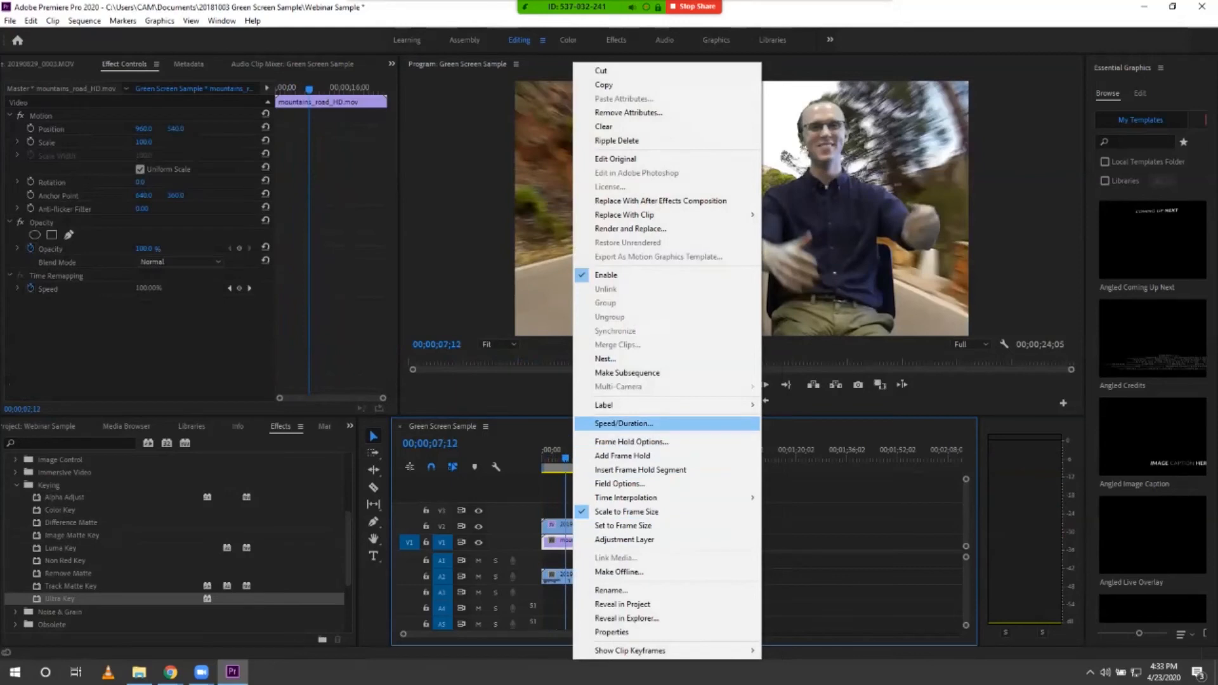
{"action": "left_click", "coordinate": [624, 423]}
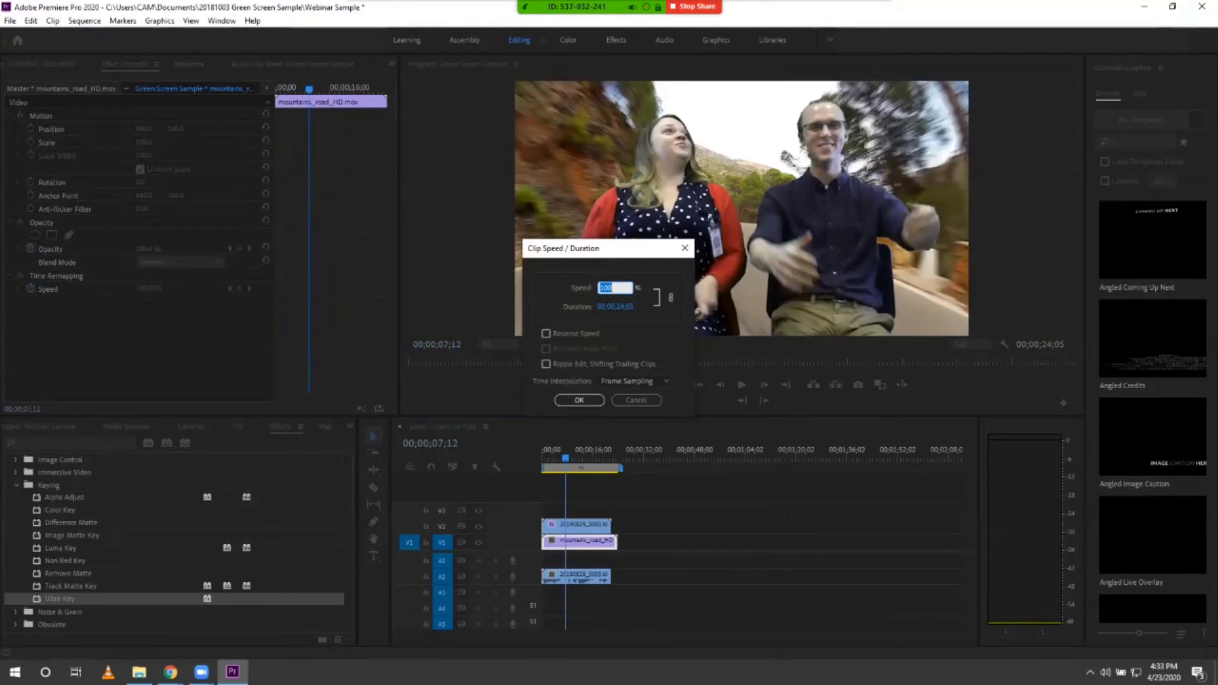
{"action": "key", "text": "BackSpace"}
{"action": "type", "text": "-100"}
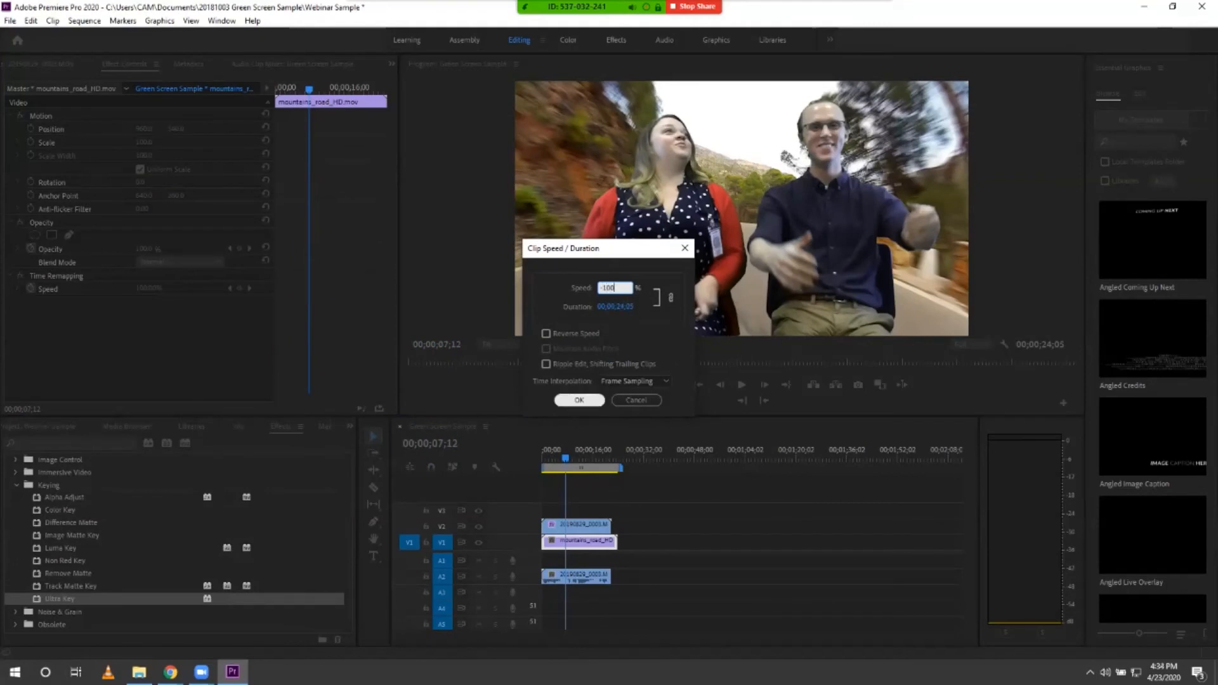
{"action": "key", "text": "Return"}
- Play the composite with the reversed background and replay it from an earlier point, stopping at 00;00;09;07
{"action": "key", "text": "j"}
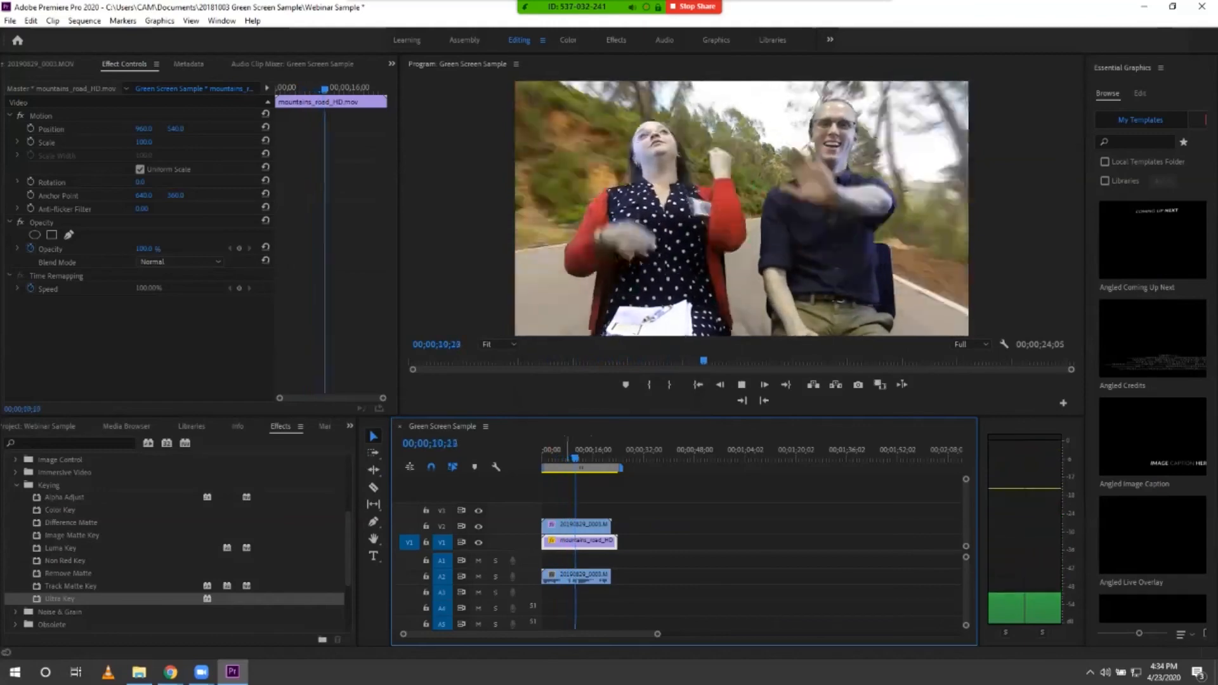
{"action": "key", "text": "space"}
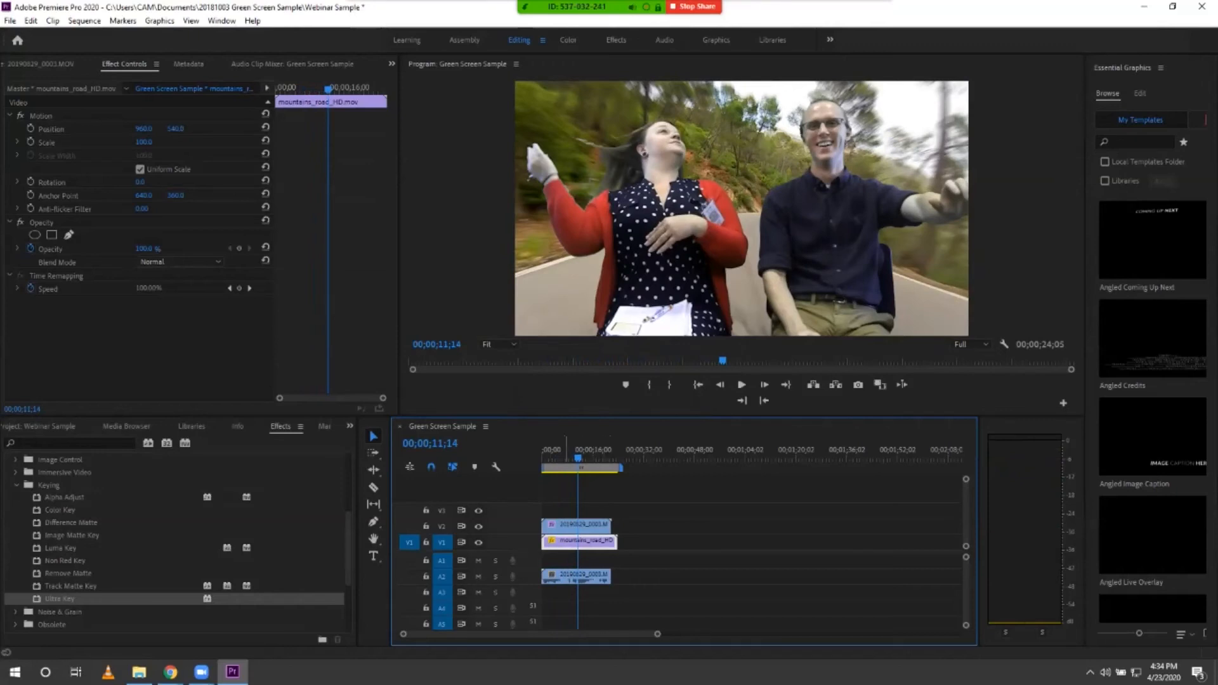
{"action": "key", "text": "space"}
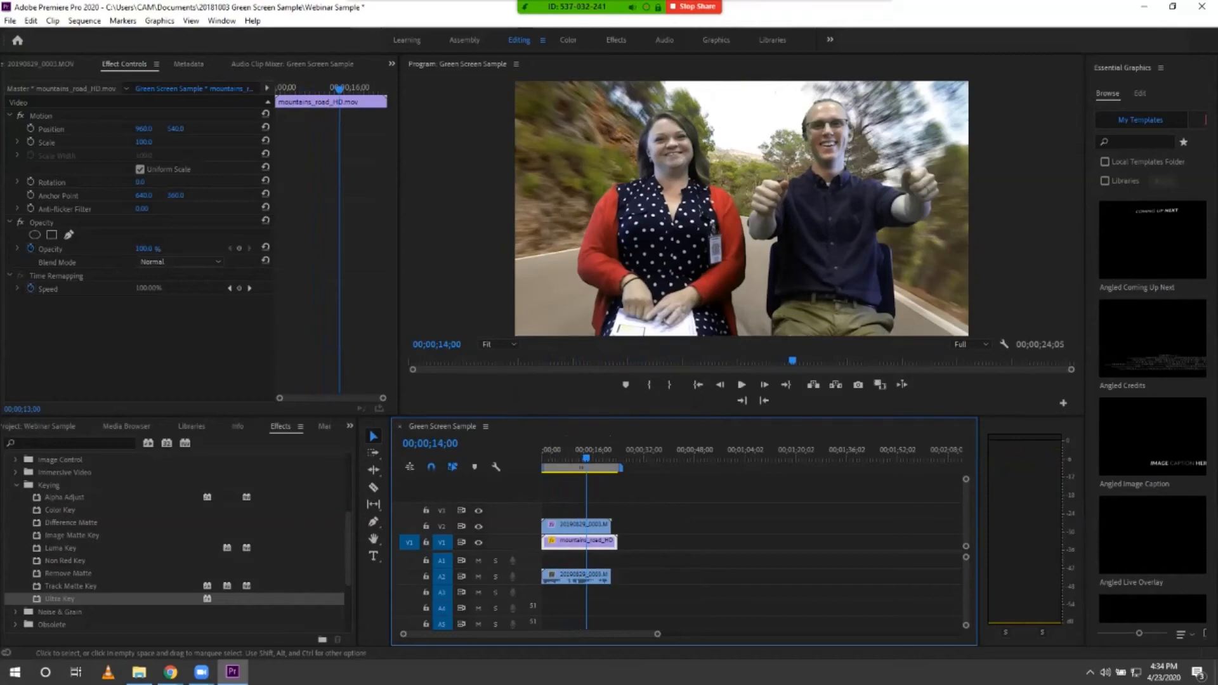
{"action": "left_click", "coordinate": [567, 457]}
{"action": "key", "text": "space"}
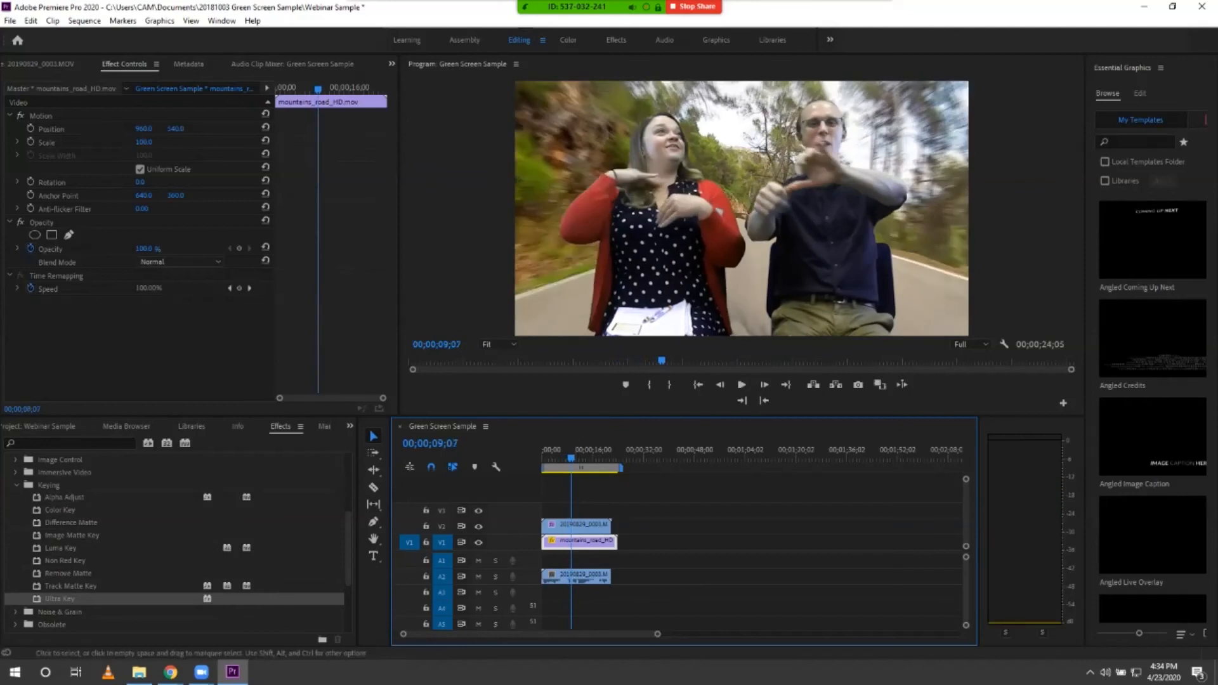
- Set the mountains_road_HD.mov background clip's speed to -50%
{"action": "right_click", "coordinate": [589, 541]}
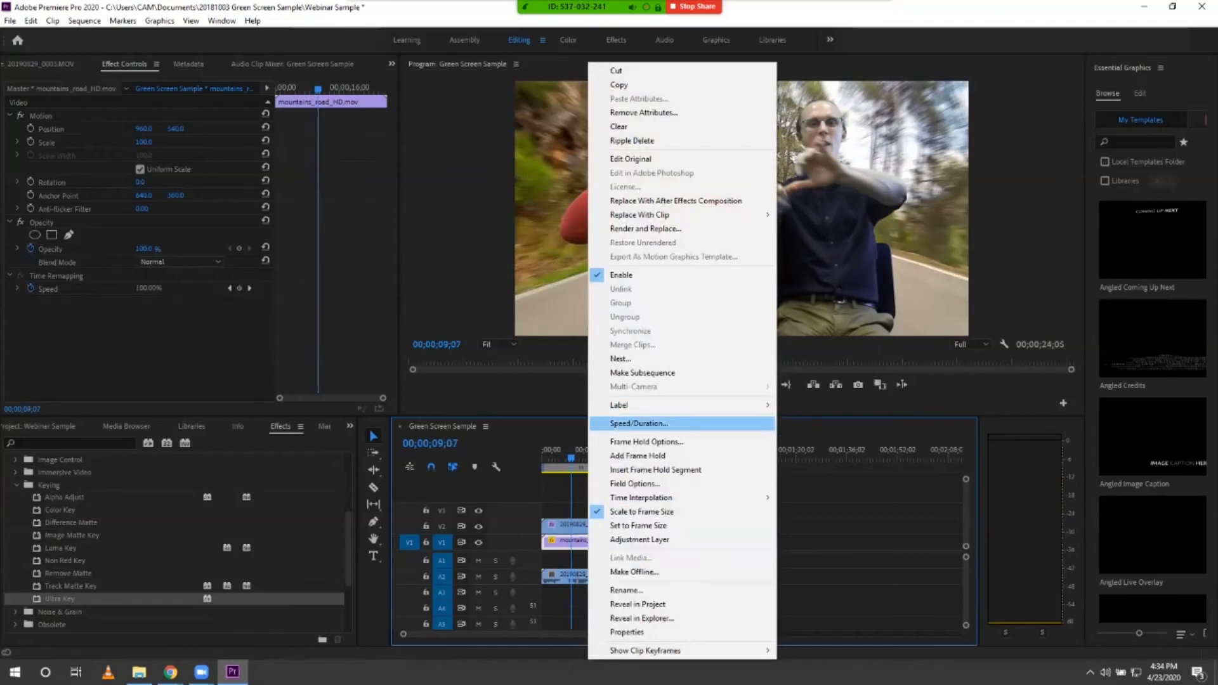
{"action": "left_click", "coordinate": [639, 424]}
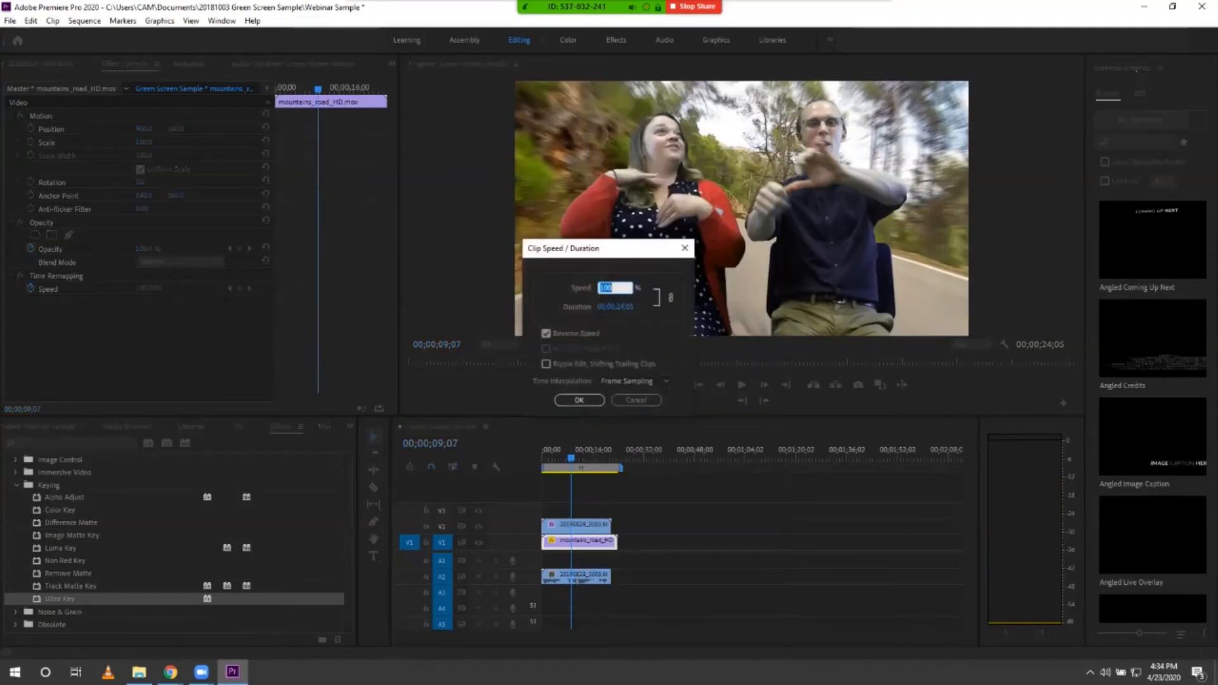
{"action": "type", "text": "-50"}
{"action": "key", "text": "Return"}
- Play the composite with the slowed background up to 00;00;18;26, and return the playhead to 00;00;11;18
{"action": "key", "text": "space"}
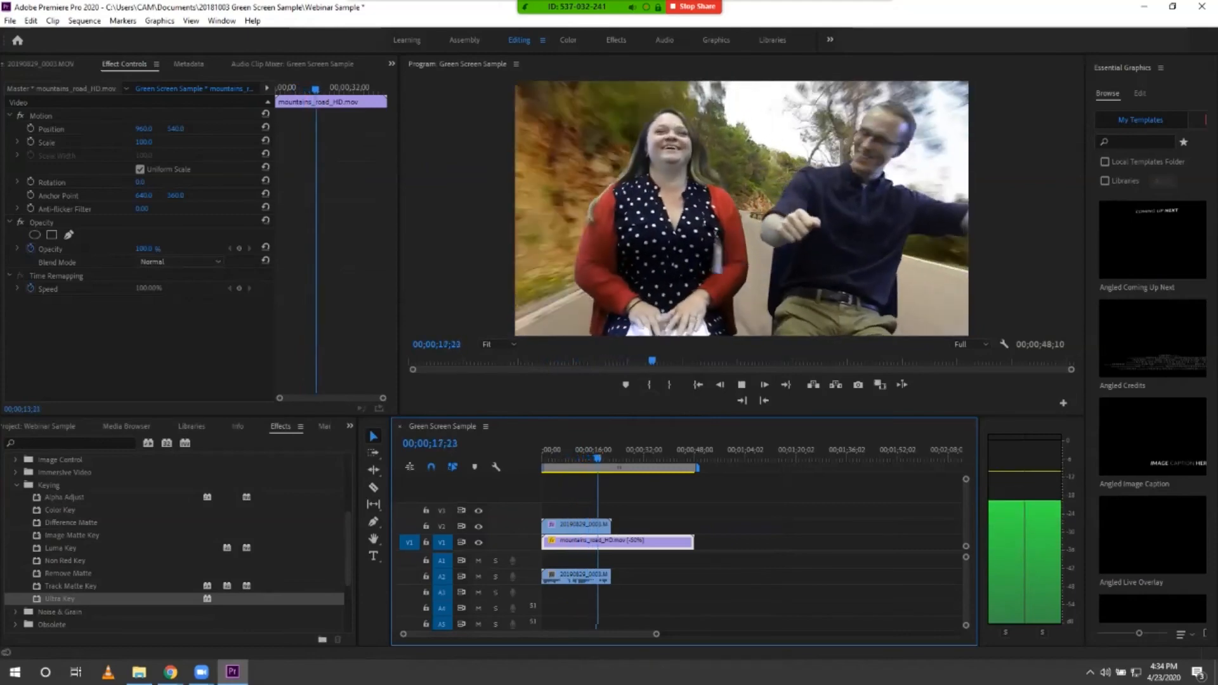
{"action": "key", "text": "space"}
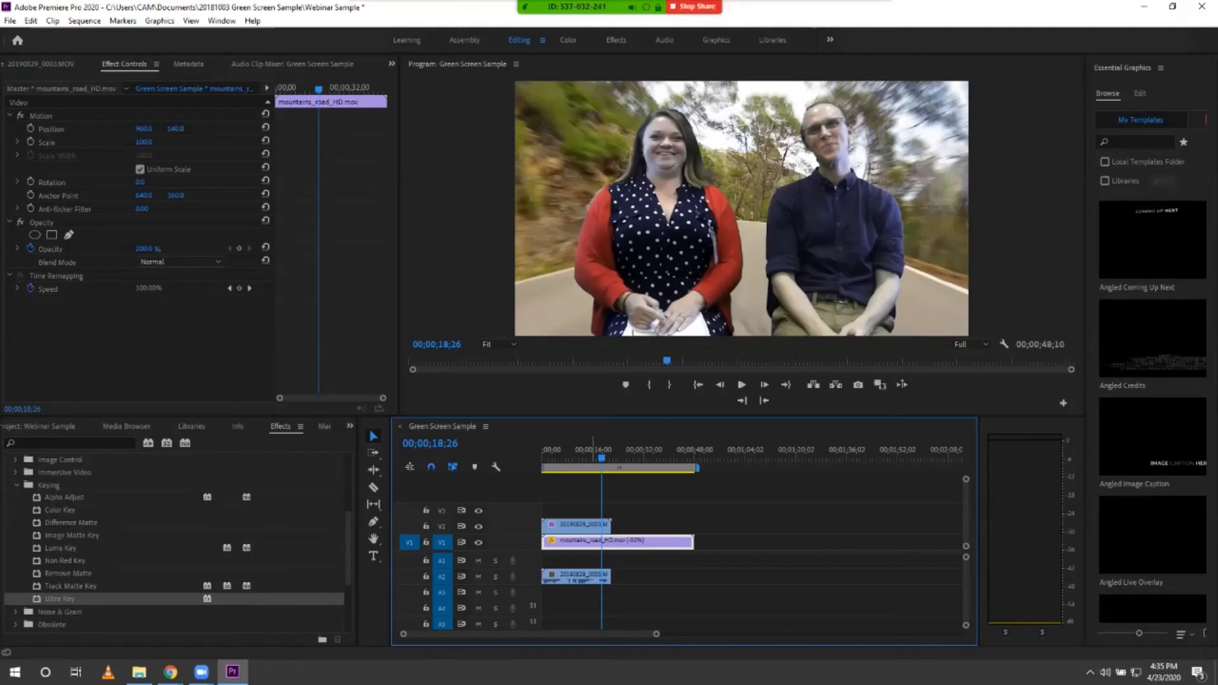
{"action": "left_click", "coordinate": [579, 455]}
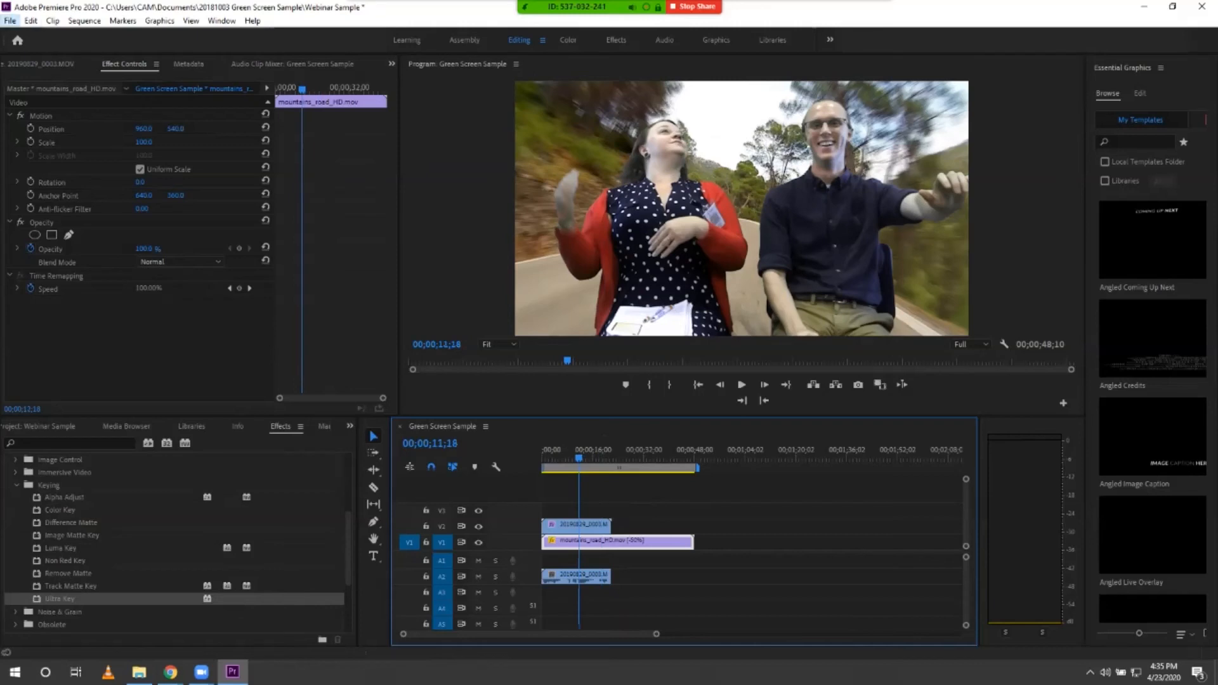
- Create a legacy title named Title 01 at 1920 × 1080, 29.97 fps Drop-Frame with square pixels
{"action": "left_click", "coordinate": [10, 20]}
{"action": "mouse_move", "coordinate": [38, 35]}
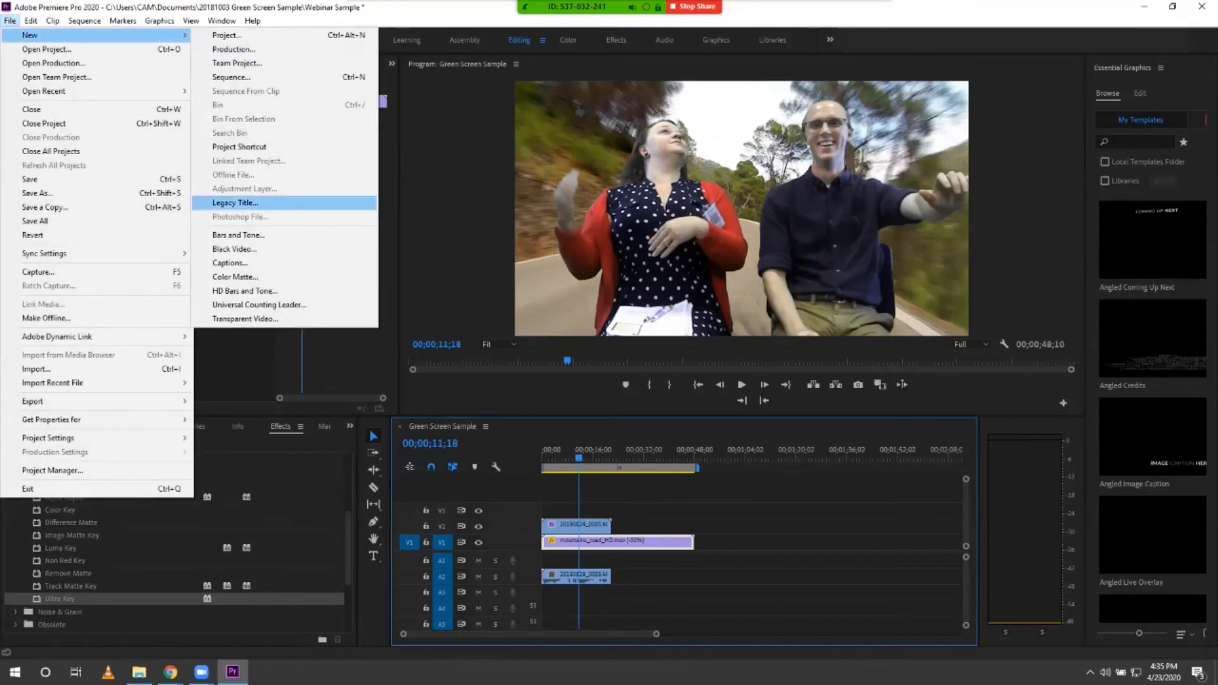
{"action": "left_click", "coordinate": [235, 203]}
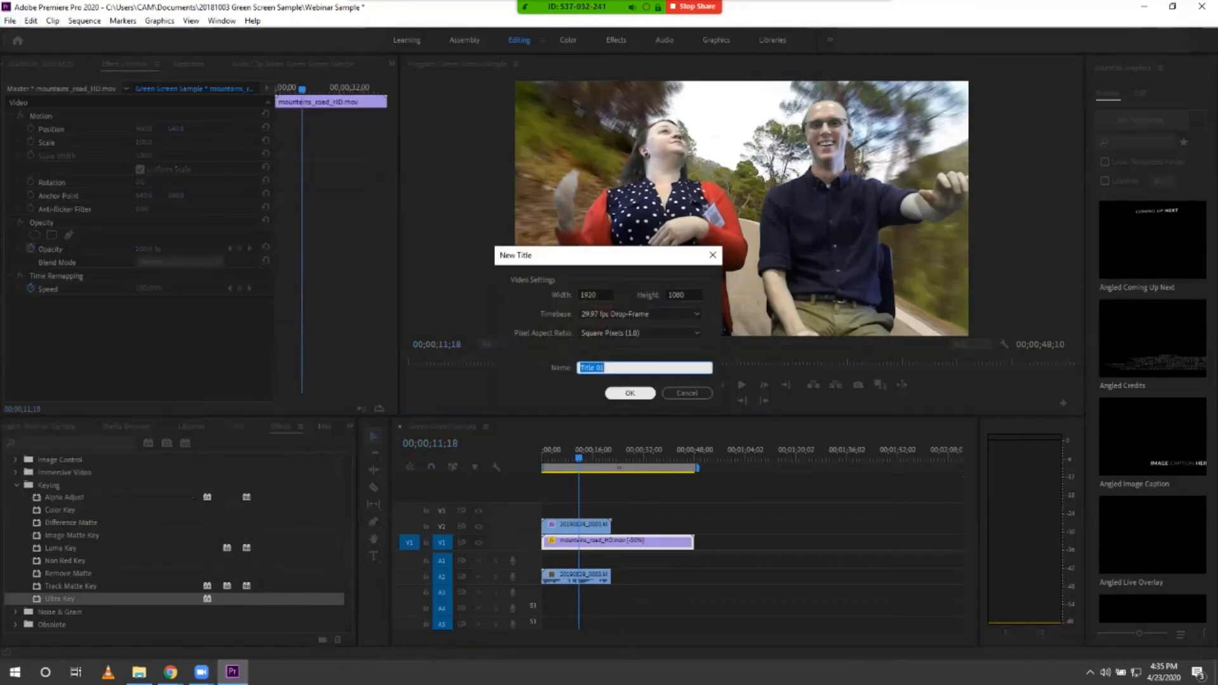
{"action": "left_click", "coordinate": [630, 393]}
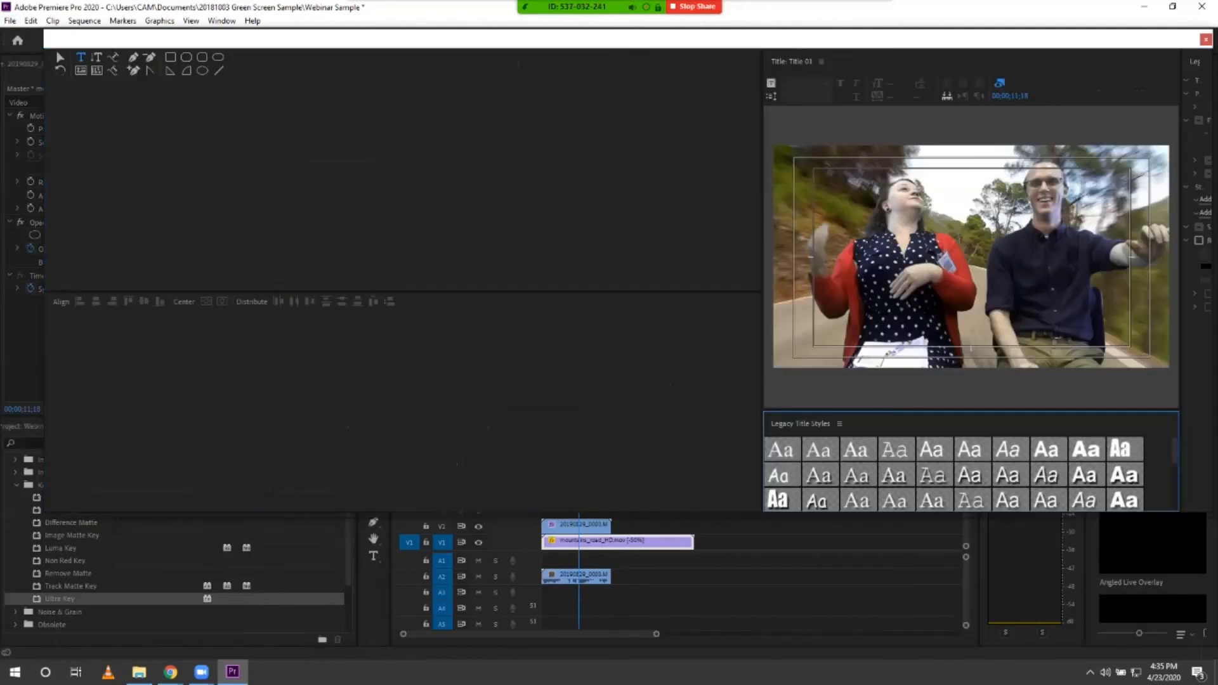
- Arrange the title designer to show a large canvas beside the Legacy Title Properties, and set the background frame to 00;00;14;24
{"action": "left_click_drag", "start_coordinate": [628, 38], "coordinate": [472, 36]}
{"action": "left_click_drag", "start_coordinate": [1057, 84], "coordinate": [556, 104]}
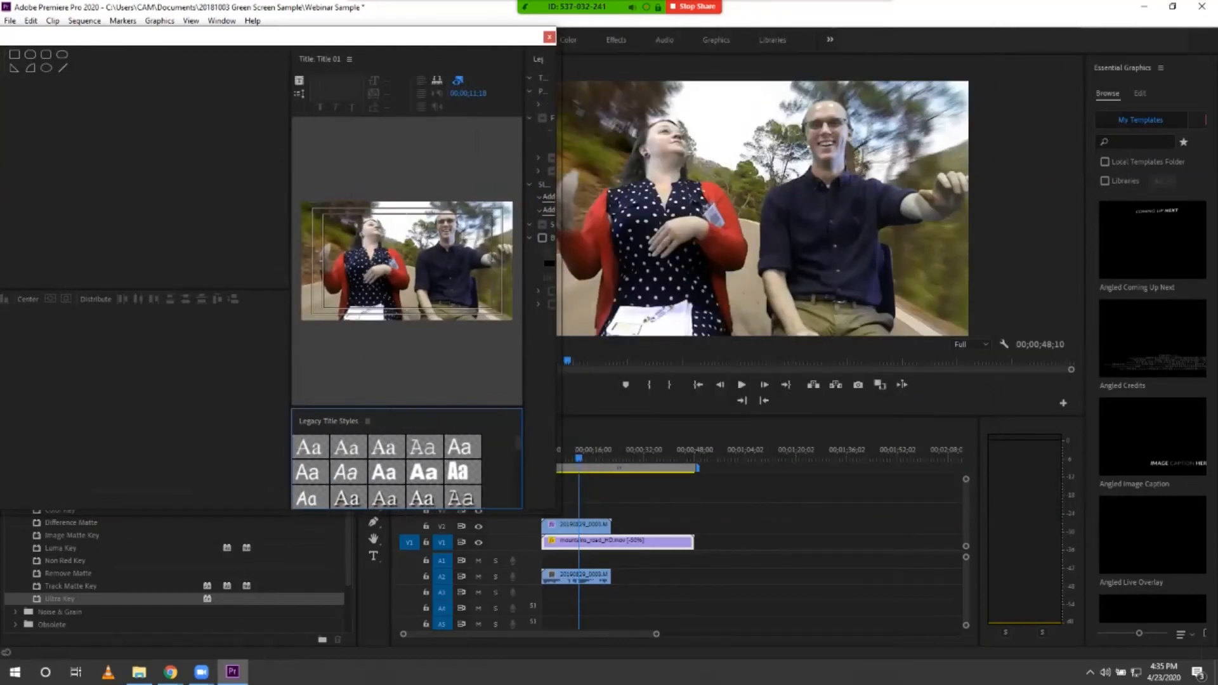
{"action": "left_click_drag", "start_coordinate": [388, 42], "coordinate": [418, 33]}
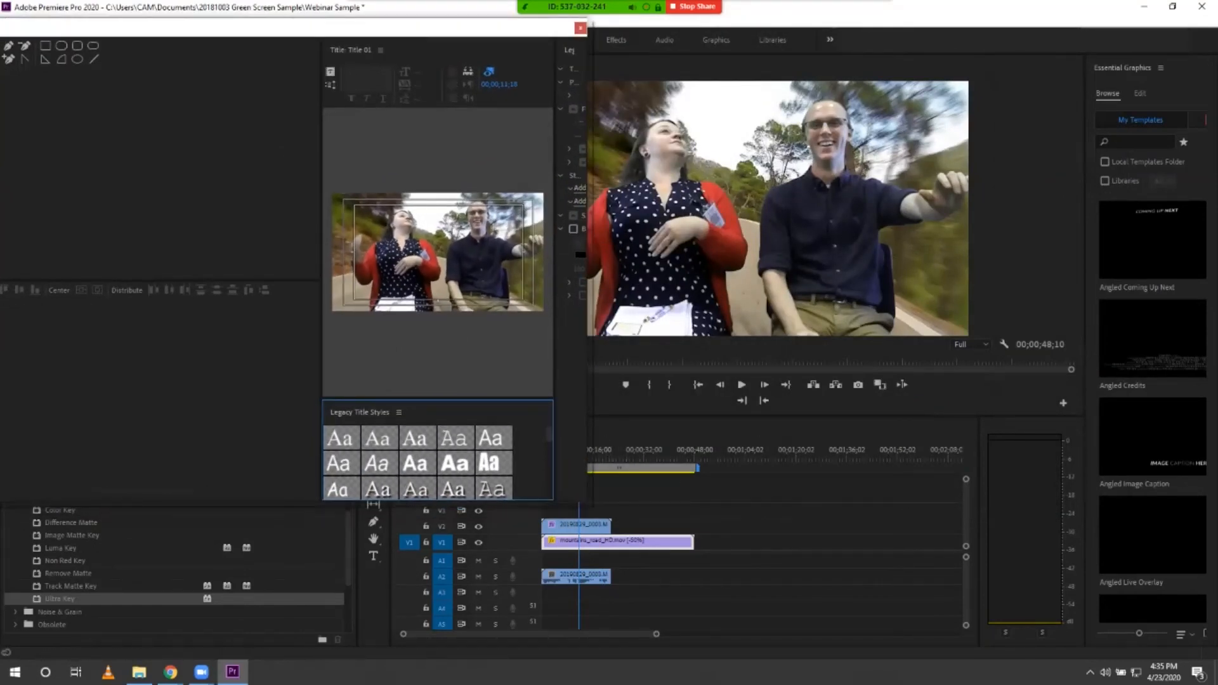
{"action": "left_click_drag", "start_coordinate": [592, 458], "coordinate": [589, 627]}
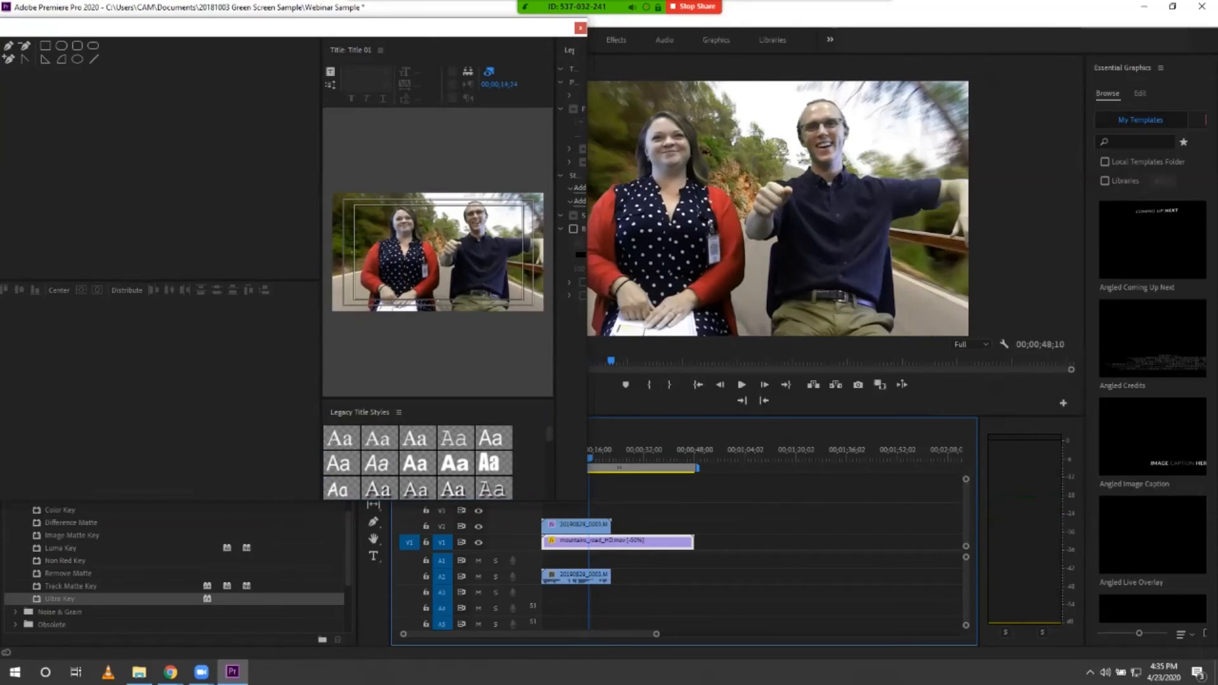
{"action": "left_click_drag", "start_coordinate": [292, 27], "coordinate": [350, 37]}
{"action": "left_click_drag", "start_coordinate": [379, 254], "coordinate": [110, 254]}
{"action": "left_click_drag", "start_coordinate": [317, 37], "coordinate": [433, 25]}
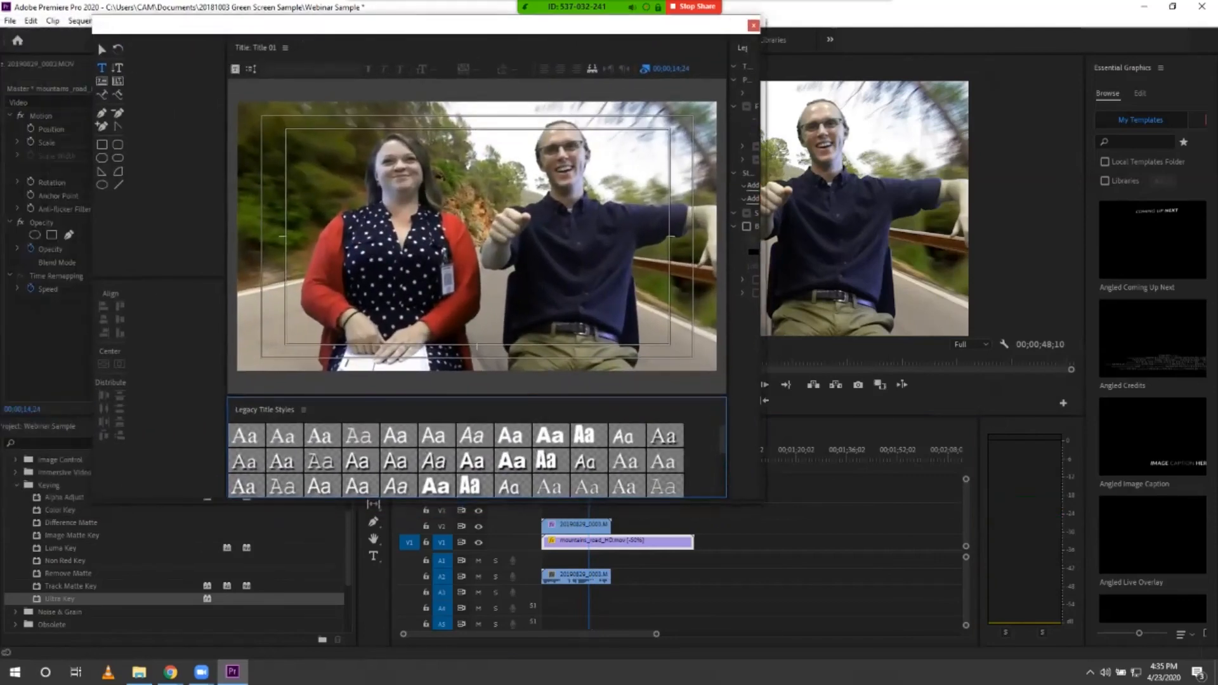
{"action": "left_click_drag", "start_coordinate": [728, 254], "coordinate": [656, 254]}
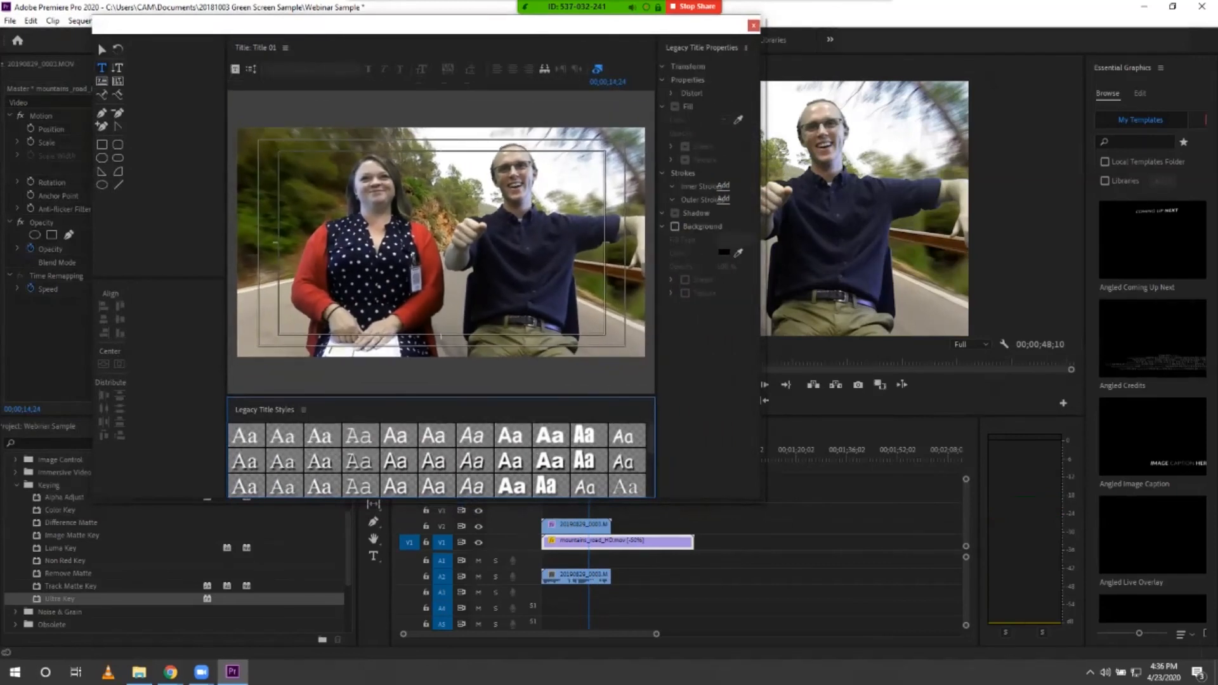
- Add the text "Driving Around!" to the lower part of the title frame
{"action": "left_click", "coordinate": [348, 296]}
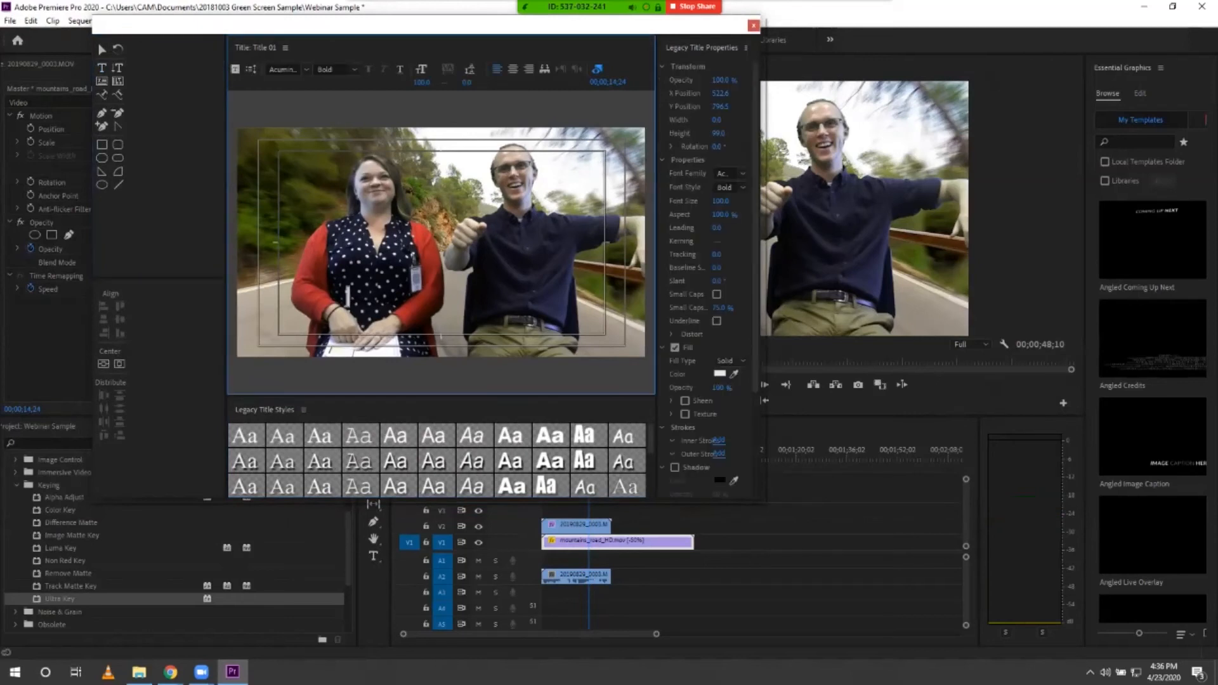
{"action": "type", "text": "Drive"}
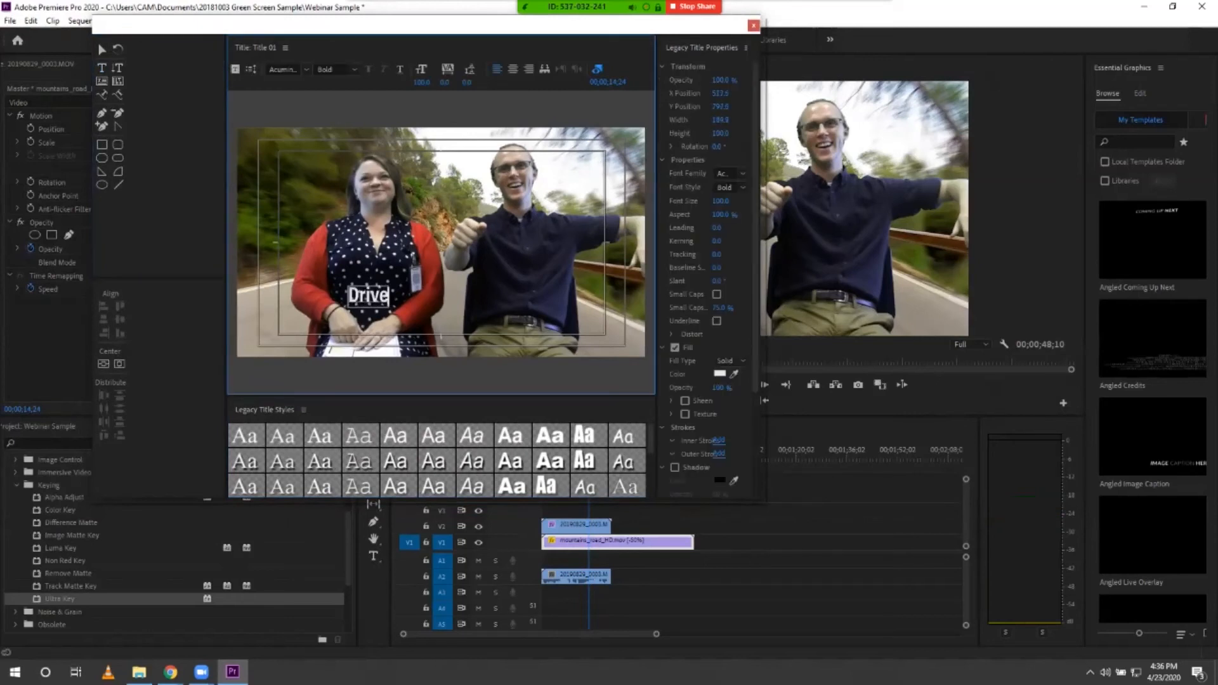
{"action": "key", "text": "BackSpace"}
{"action": "type", "text": "ing Around"}
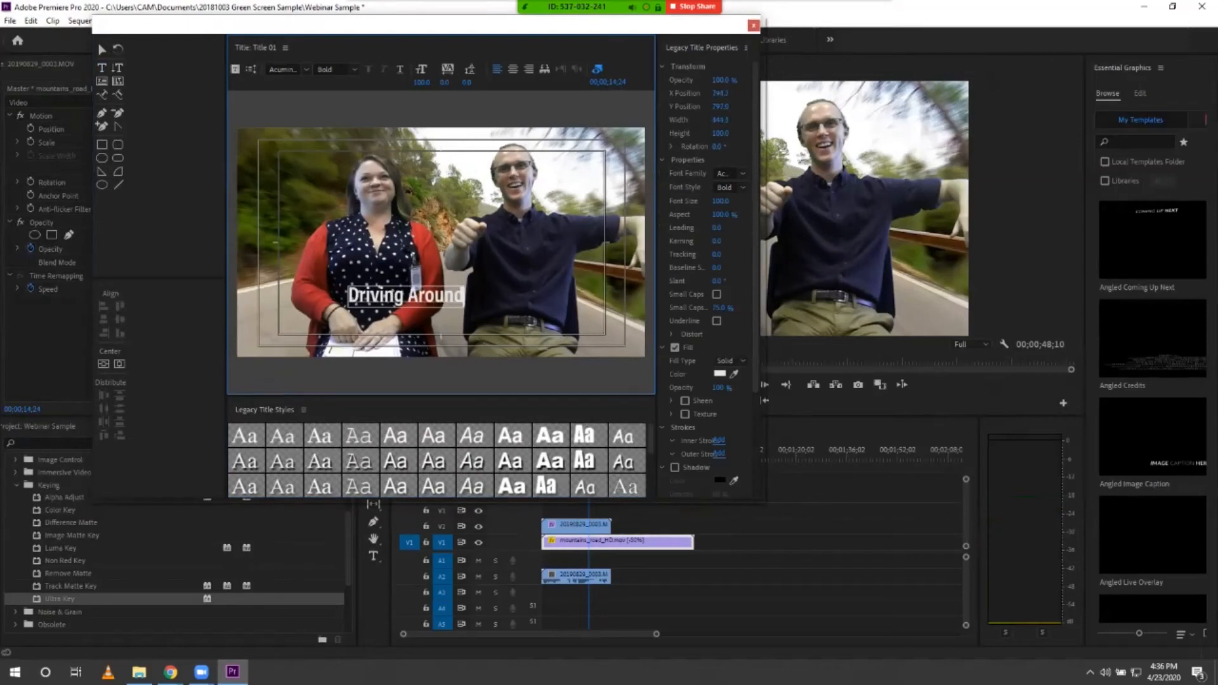
{"action": "type", "text": "!"}
- Move the "Driving Around!" text lower and toward the frame's centre, and close the title designer
{"action": "left_click", "coordinate": [102, 49]}
{"action": "left_click_drag", "start_coordinate": [408, 295], "coordinate": [455, 309]}
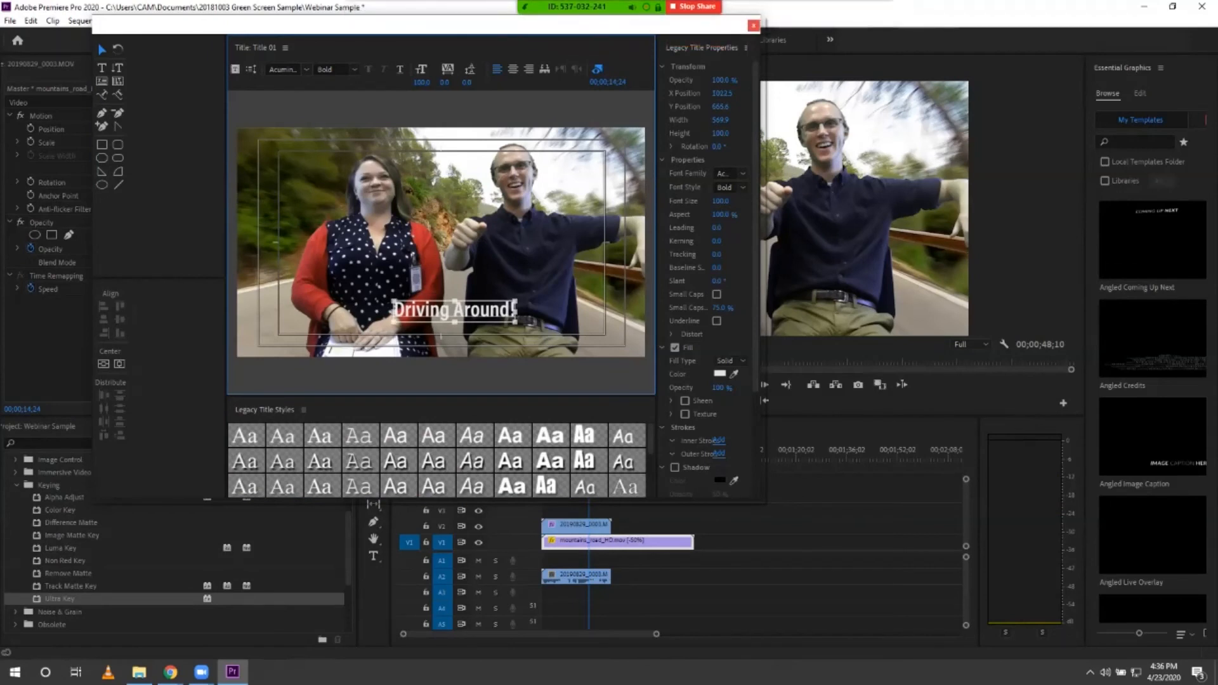
{"action": "left_click", "coordinate": [754, 25]}
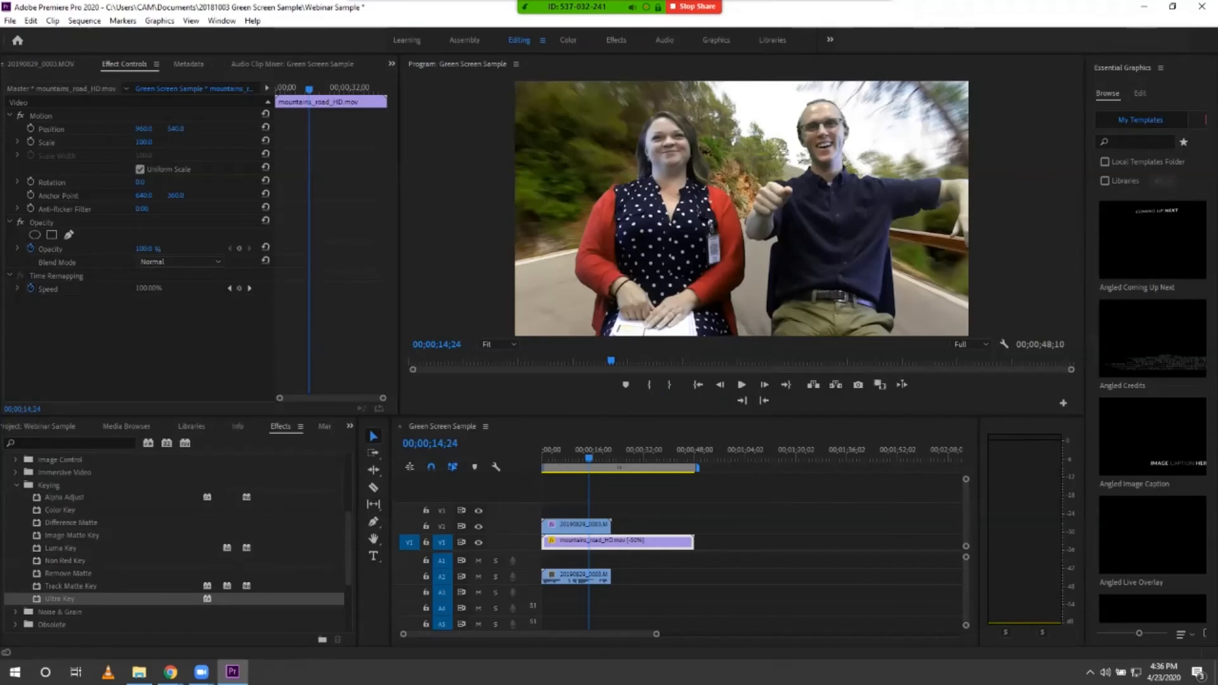
- Try to place Title 01 from the project on track V3 above the keyed clip
{"action": "left_click", "coordinate": [39, 426]}
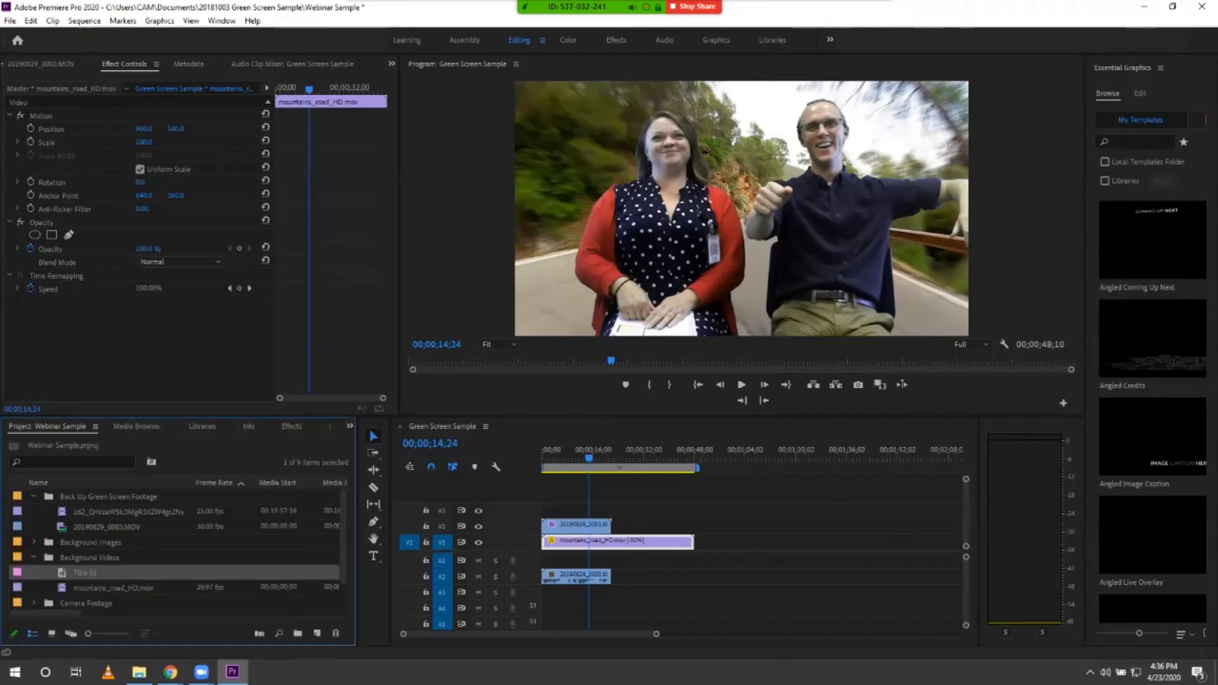
{"action": "left_click", "coordinate": [84, 572]}
{"action": "key", "text": "Escape"}
{"action": "left_click_drag", "start_coordinate": [84, 572], "coordinate": [579, 511]}
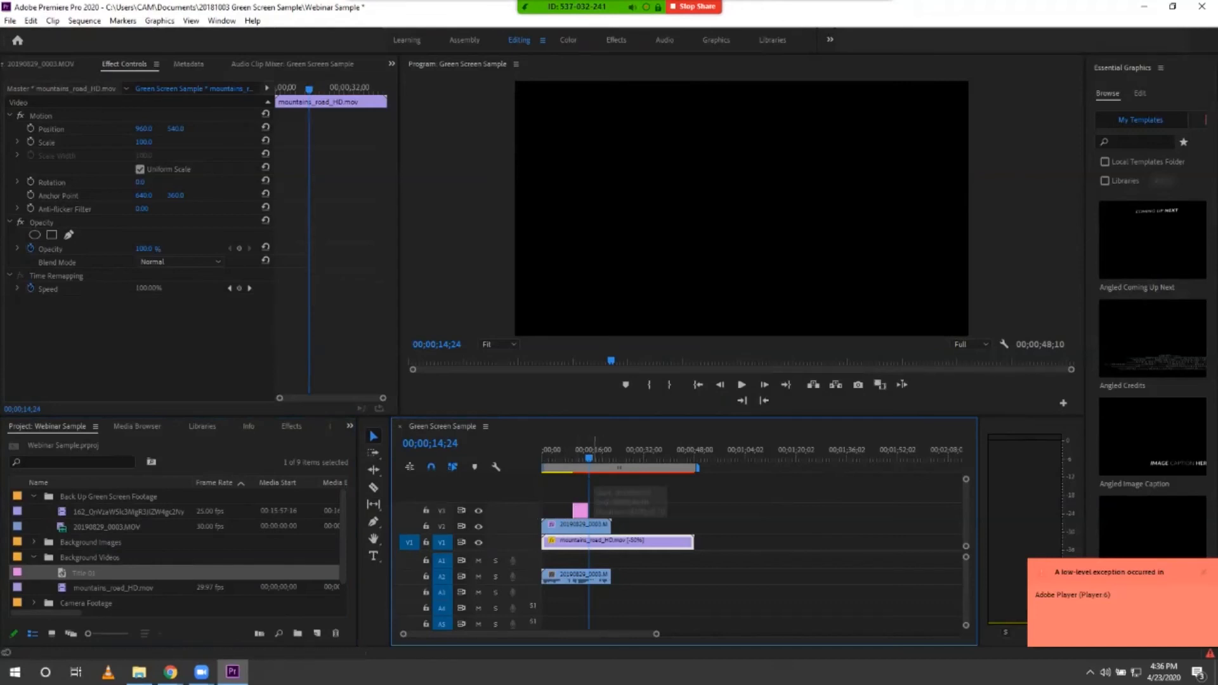
- Place the playhead at 00;00;11;18, and clear all entries from the event log
{"action": "left_click_drag", "start_coordinate": [588, 458], "coordinate": [582, 458]}
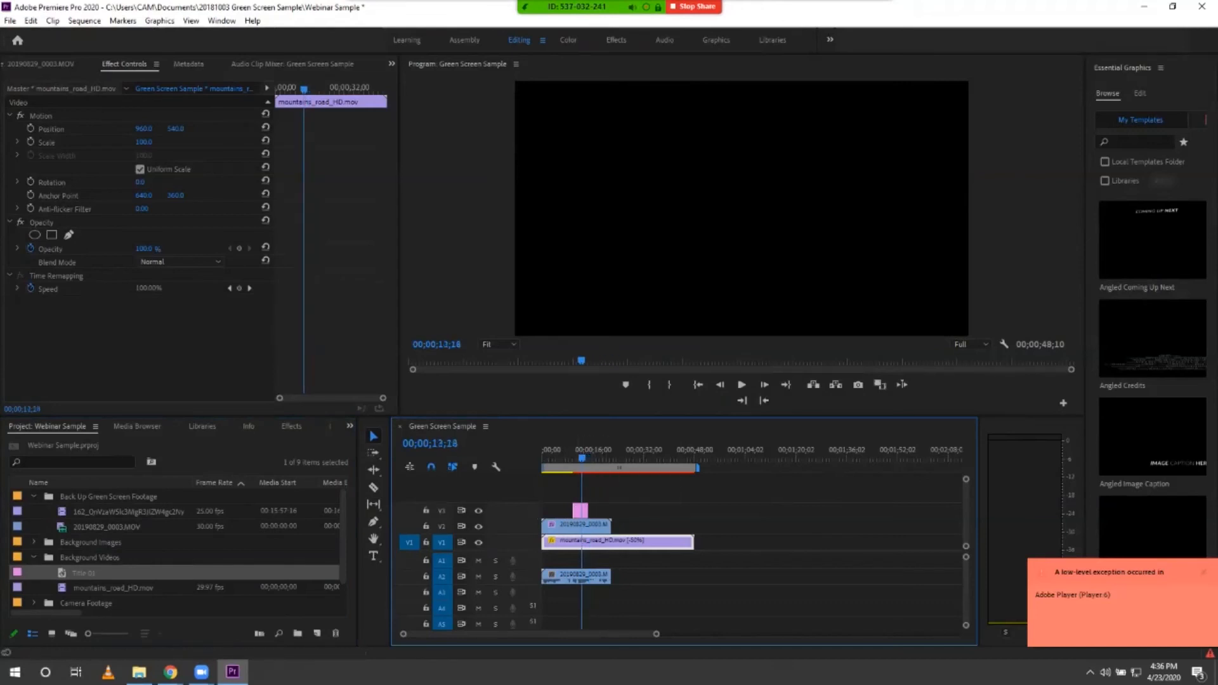
{"action": "left_click_drag", "start_coordinate": [583, 443], "coordinate": [581, 442]}
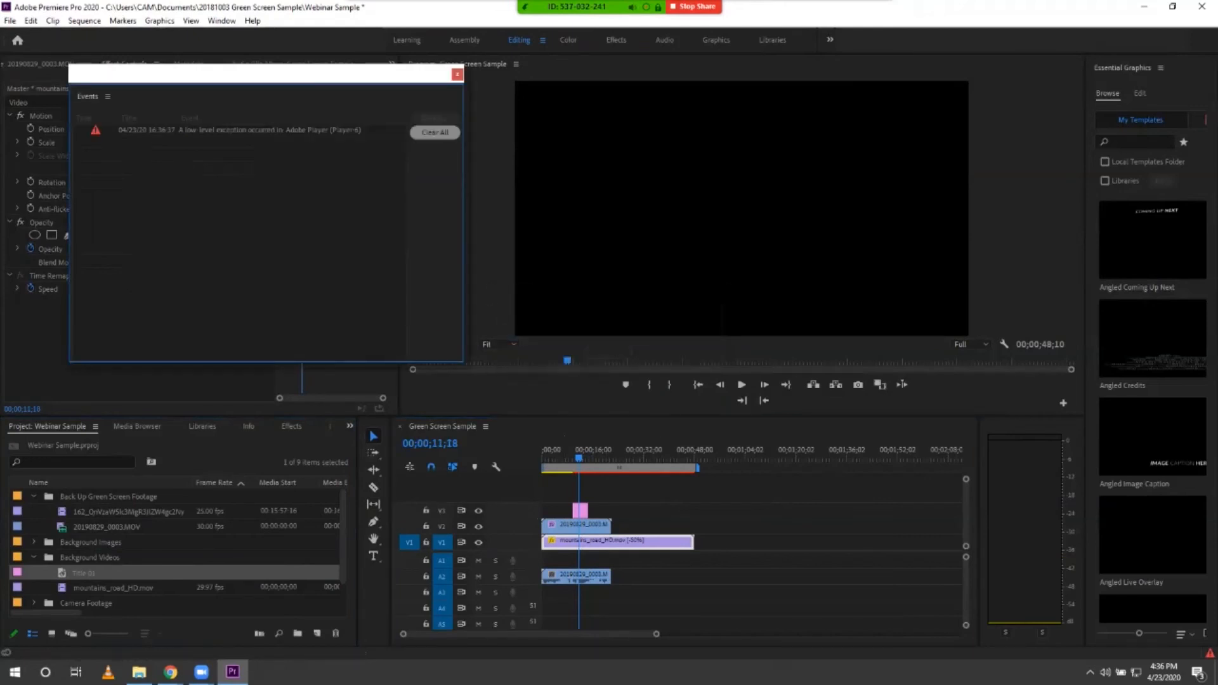
{"action": "left_click", "coordinate": [435, 132]}
{"action": "left_click", "coordinate": [457, 75]}
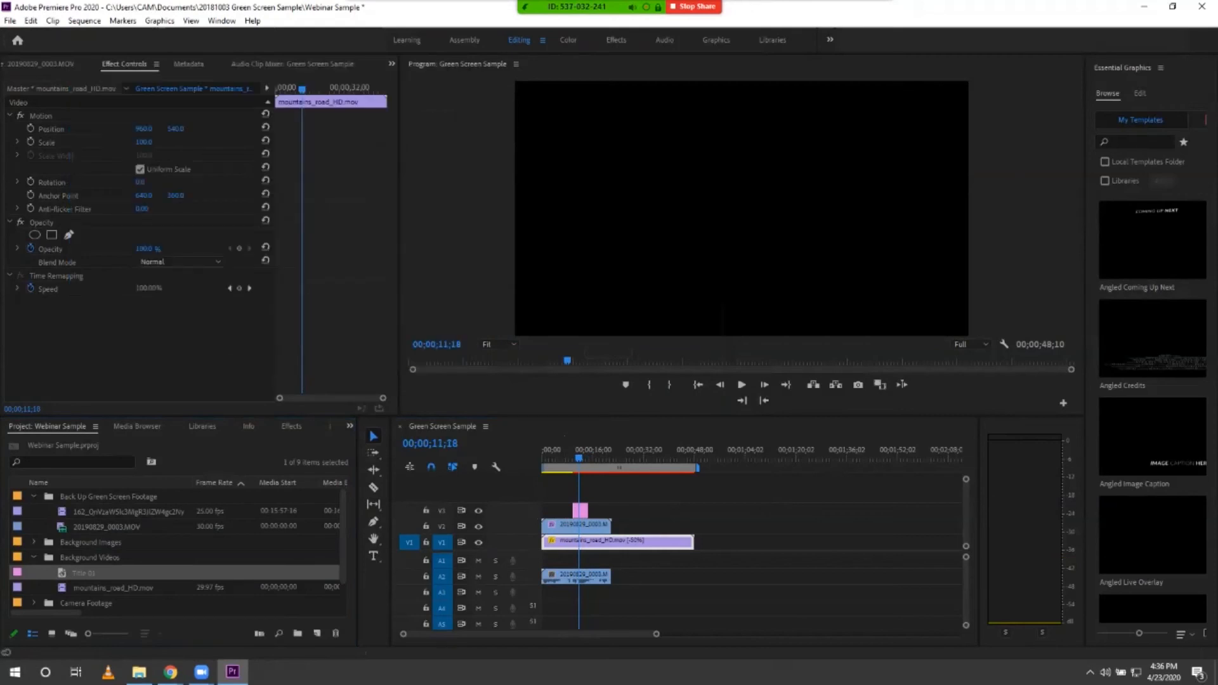
- Delete the title clip from V3, retry placing Title 01 there at 00;00;11;18, and remove it again
{"action": "left_click", "coordinate": [580, 511]}
{"action": "key", "text": "Delete"}
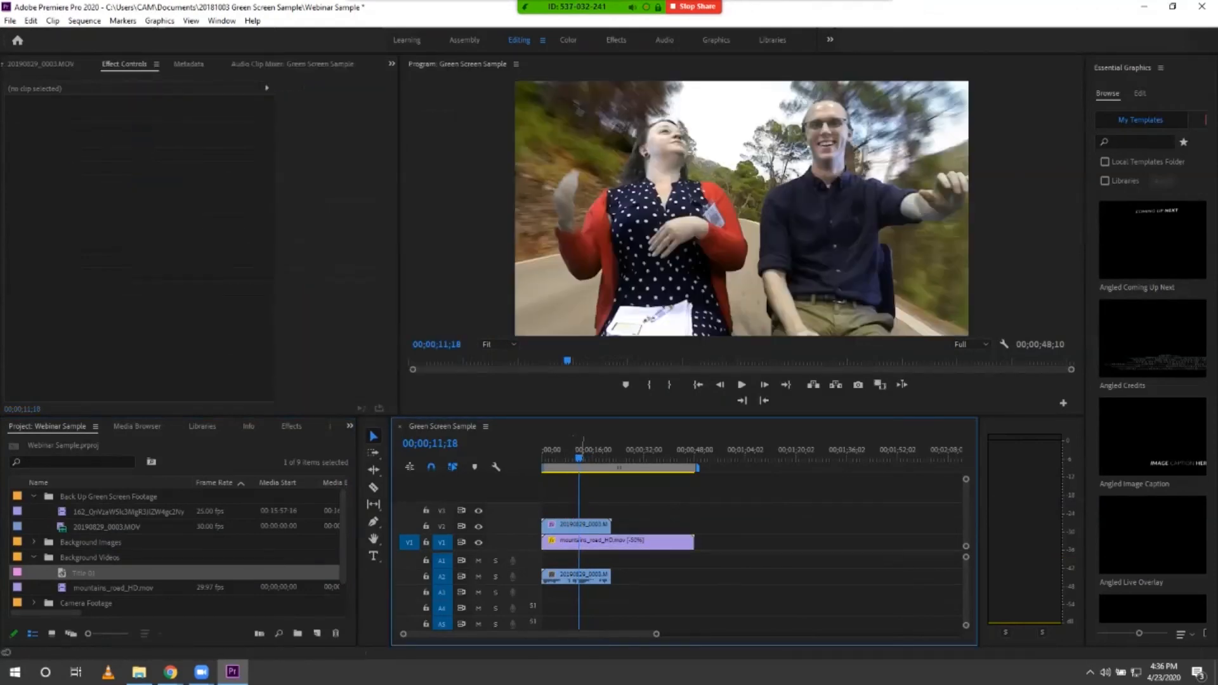
{"action": "left_click_drag", "start_coordinate": [83, 573], "coordinate": [580, 511]}
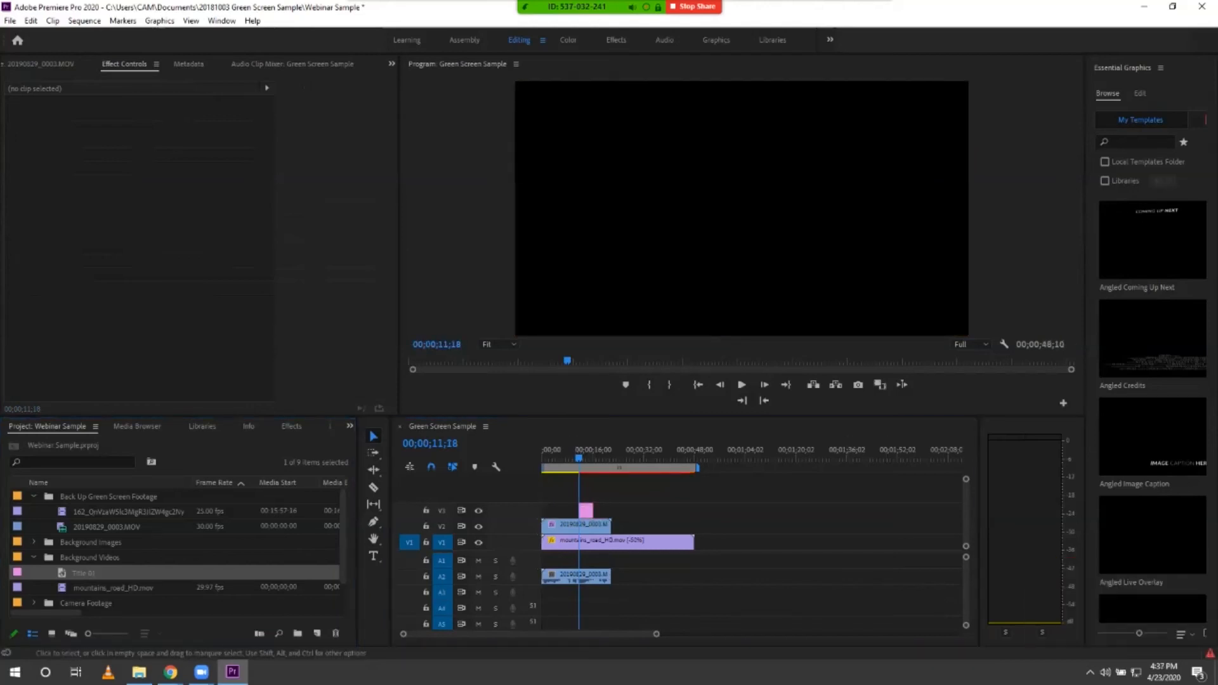
{"action": "left_click", "coordinate": [586, 511]}
{"action": "key", "text": "Delete"}
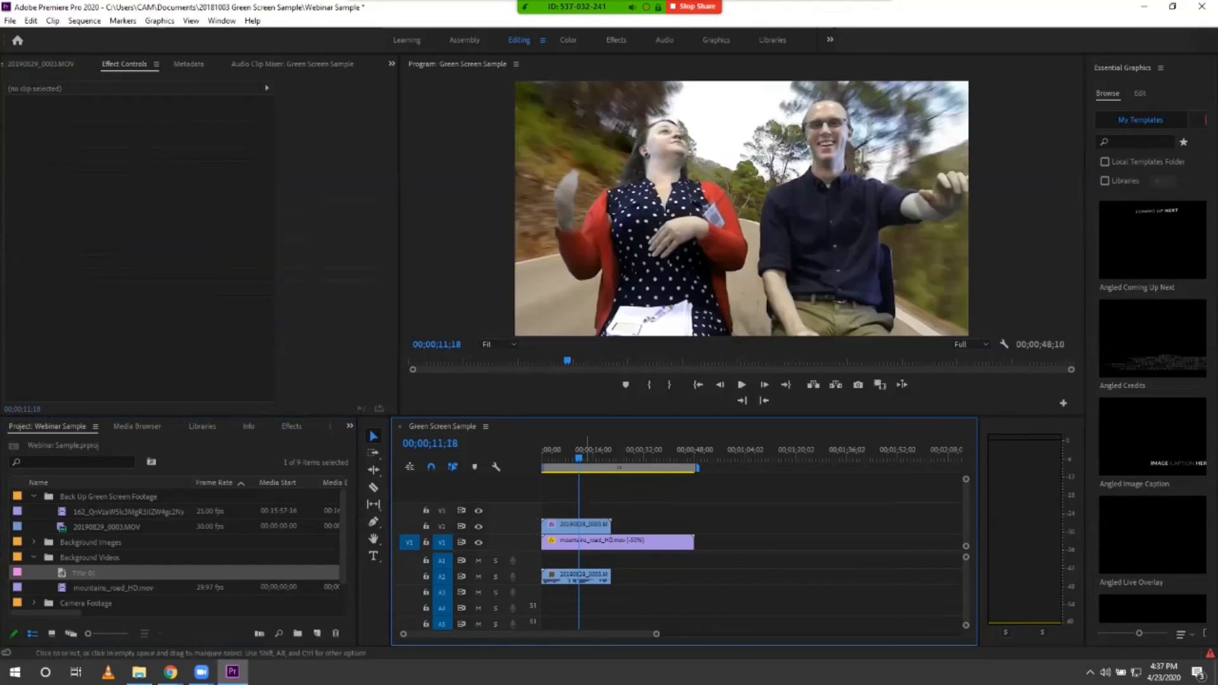
- Create a new legacy title named Title 02 with the default 1920 × 1080, 29.97 fps Drop-Frame settings
{"action": "left_click", "coordinate": [10, 20]}
{"action": "mouse_move", "coordinate": [30, 35]}
{"action": "left_click", "coordinate": [9, 20]}
{"action": "left_click", "coordinate": [10, 20]}
{"action": "mouse_move", "coordinate": [30, 35]}
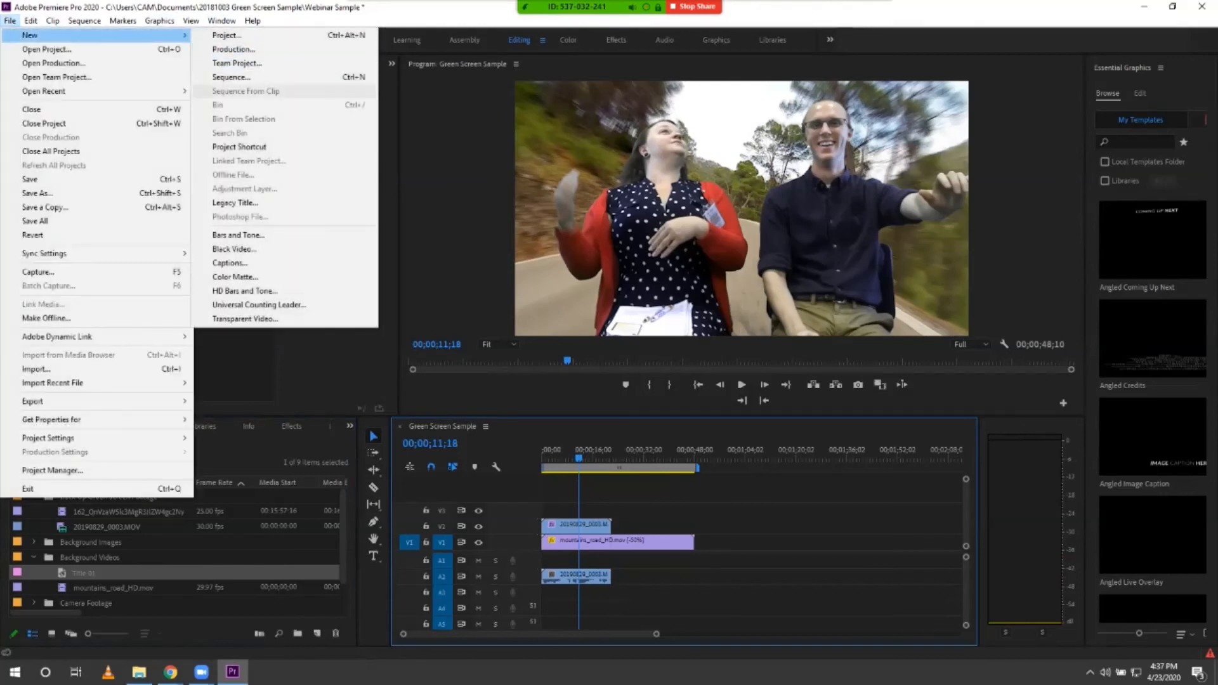
{"action": "left_click", "coordinate": [235, 202]}
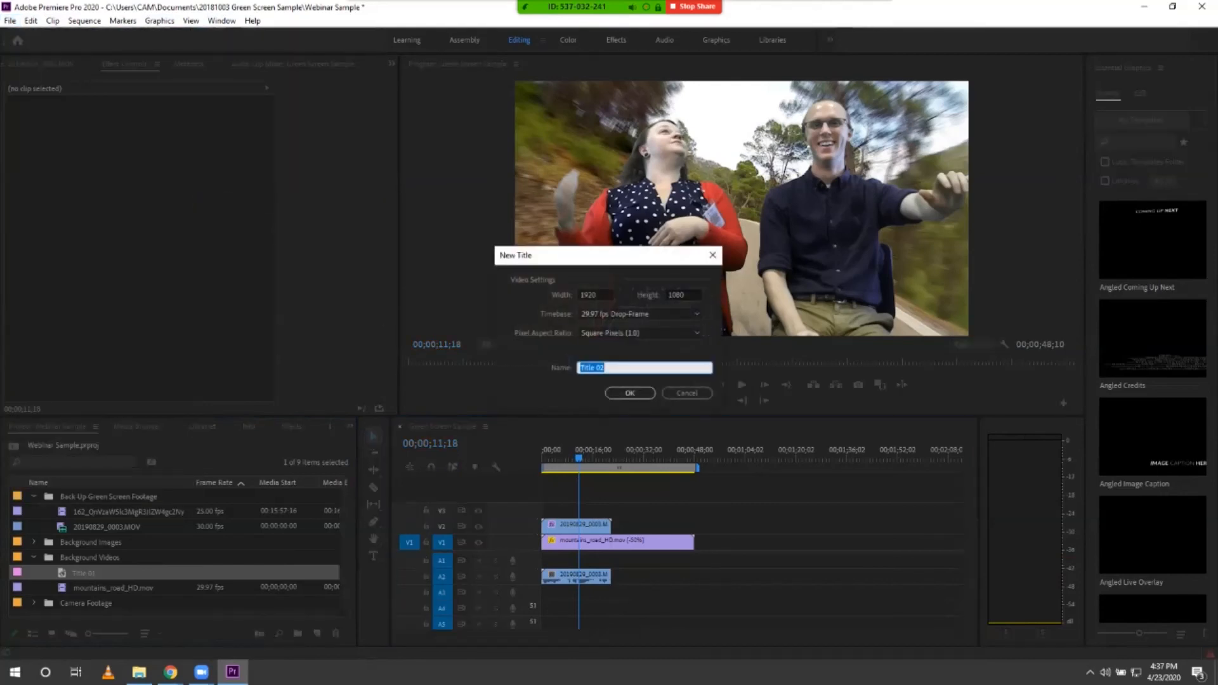
{"action": "key", "text": "Return"}
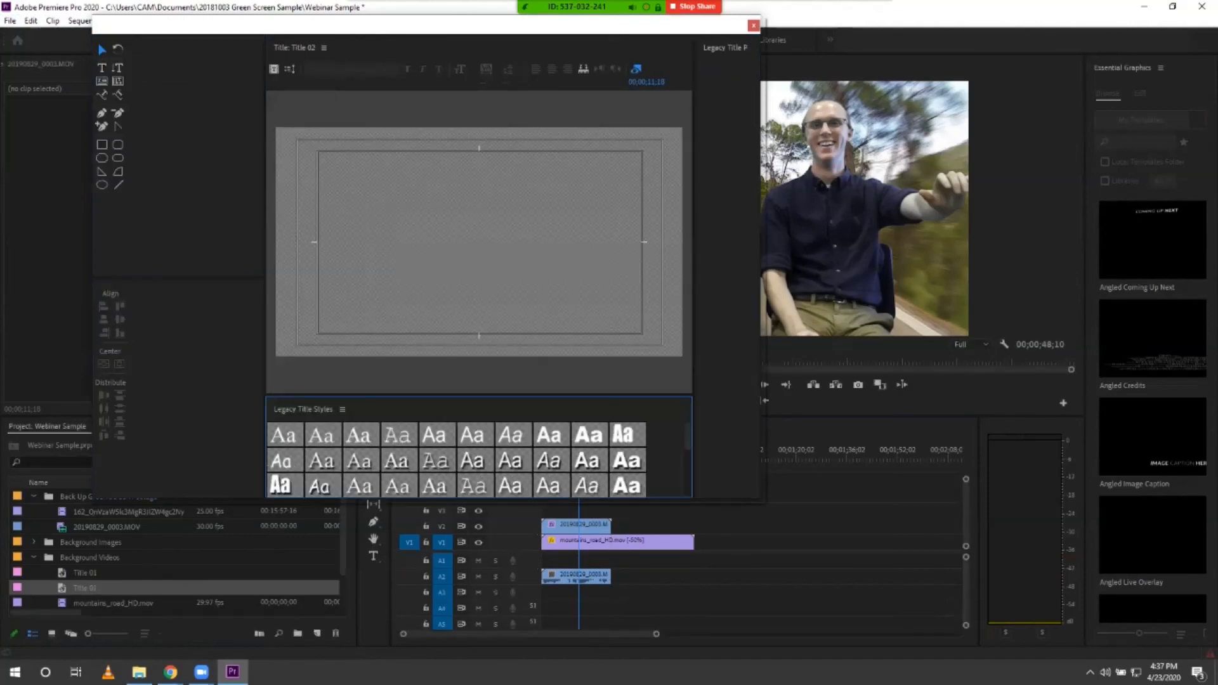
- Add the text "TEST" to Title 02, move it lower toward the frame's centre, and close the title designer
{"action": "left_click", "coordinate": [101, 68]}
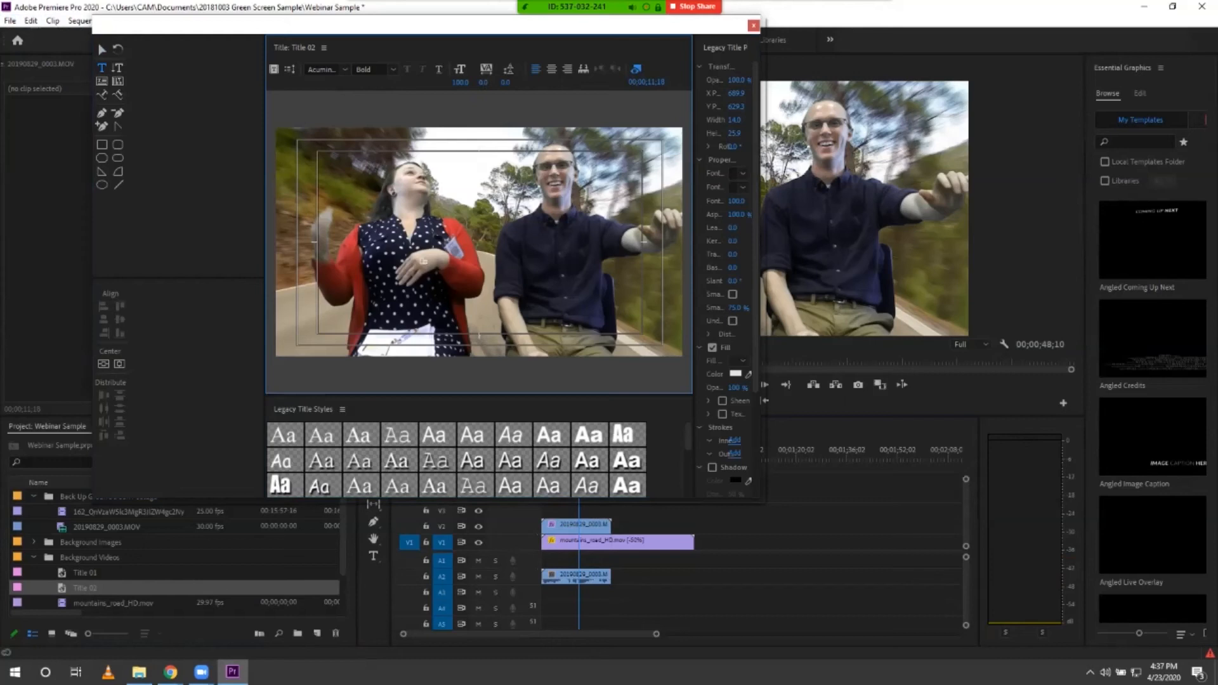
{"action": "left_click", "coordinate": [432, 268]}
{"action": "type", "text": "TEST"}
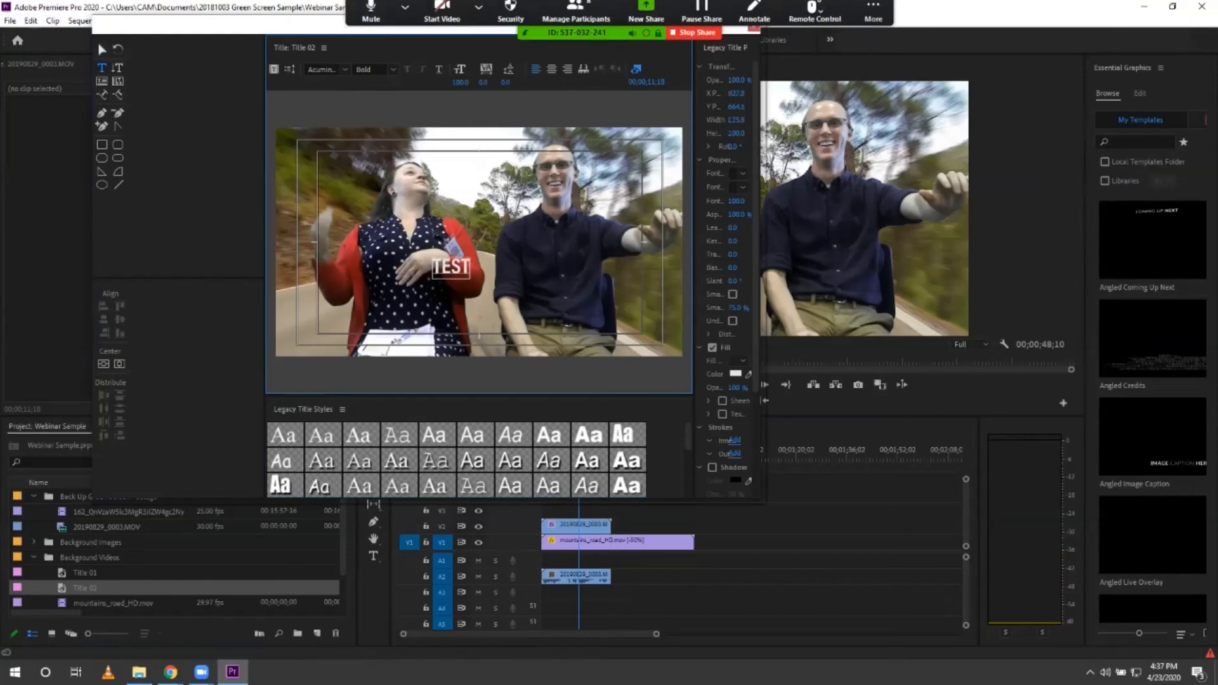
{"action": "left_click", "coordinate": [101, 49]}
{"action": "left_click_drag", "start_coordinate": [451, 267], "coordinate": [477, 305]}
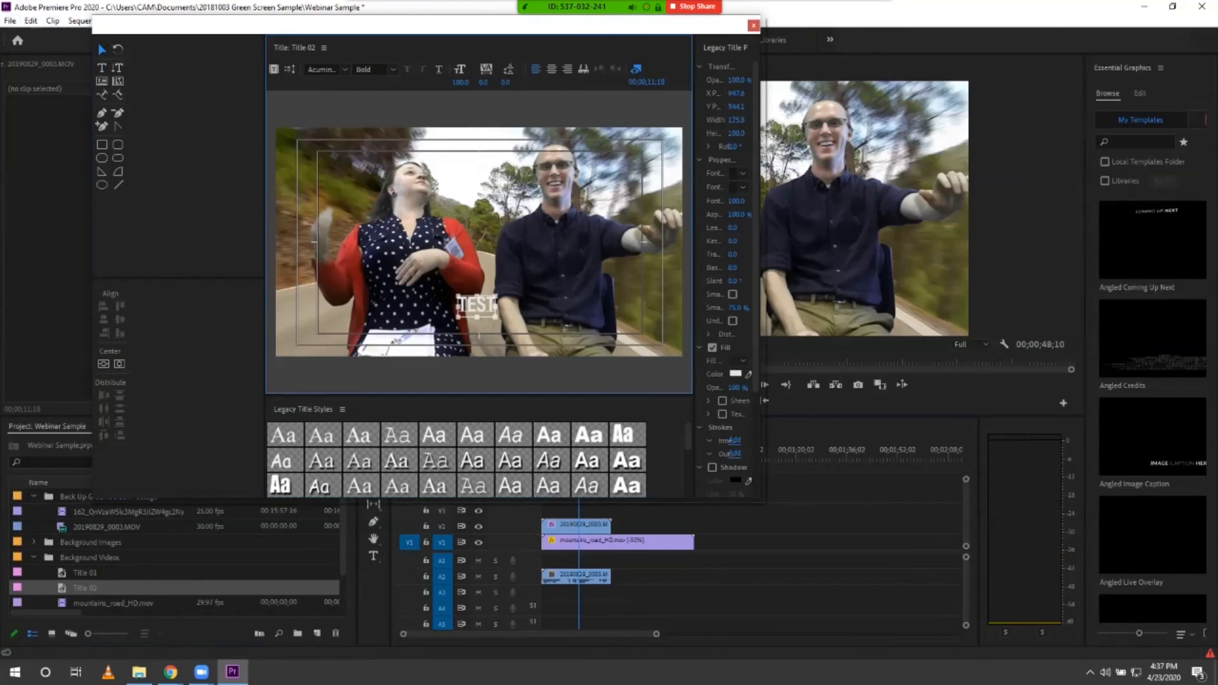
{"action": "left_click", "coordinate": [753, 26]}
- Try to place Title 02 on track V3 above the keyed clip, clear the event log, and delete the title clip
{"action": "left_click_drag", "start_coordinate": [85, 588], "coordinate": [564, 510]}
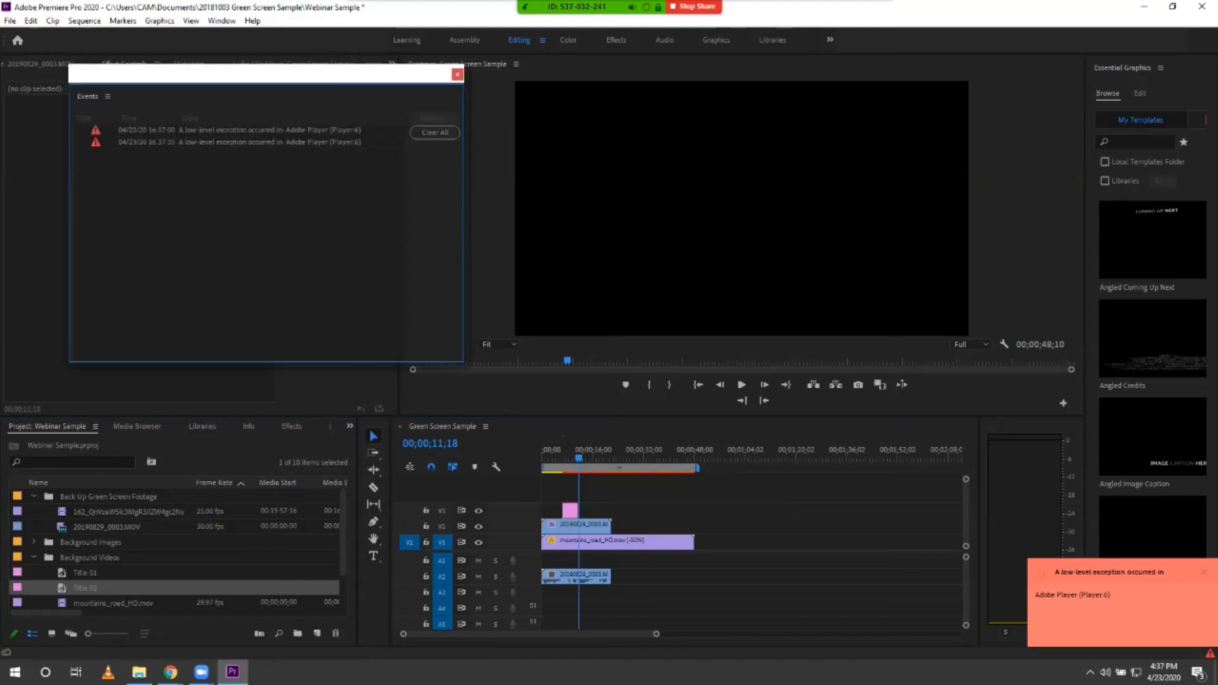
{"action": "left_click", "coordinate": [435, 132]}
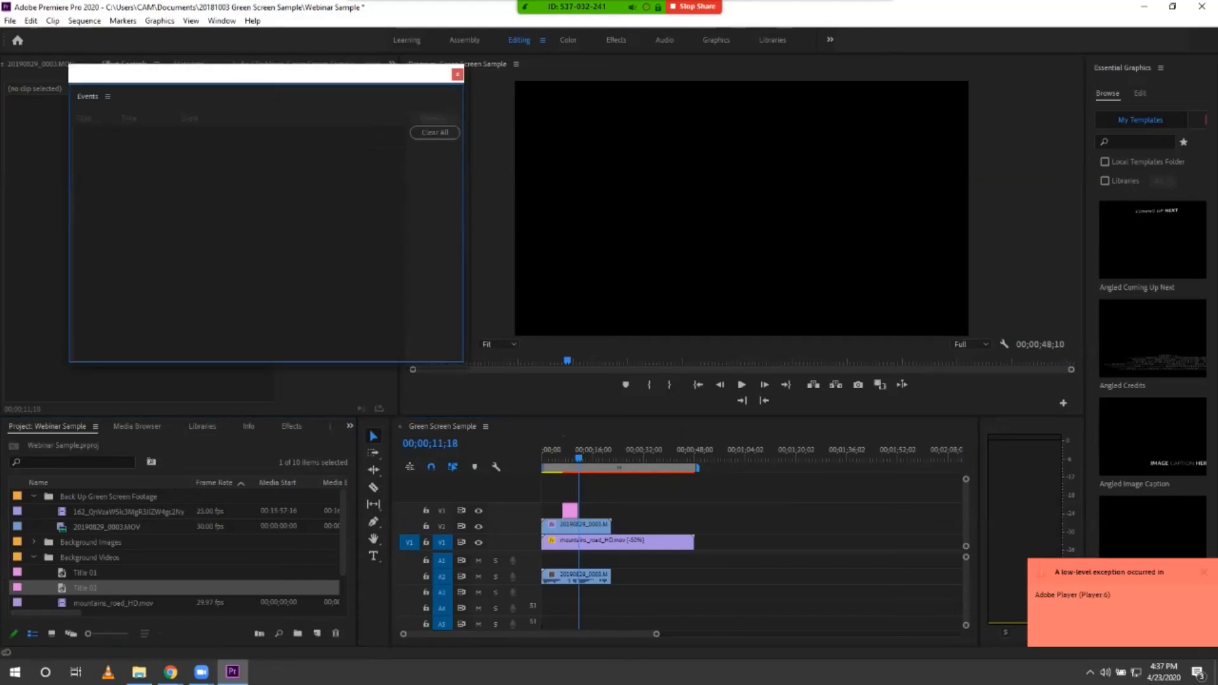
{"action": "left_click", "coordinate": [457, 74]}
{"action": "left_click", "coordinate": [570, 510]}
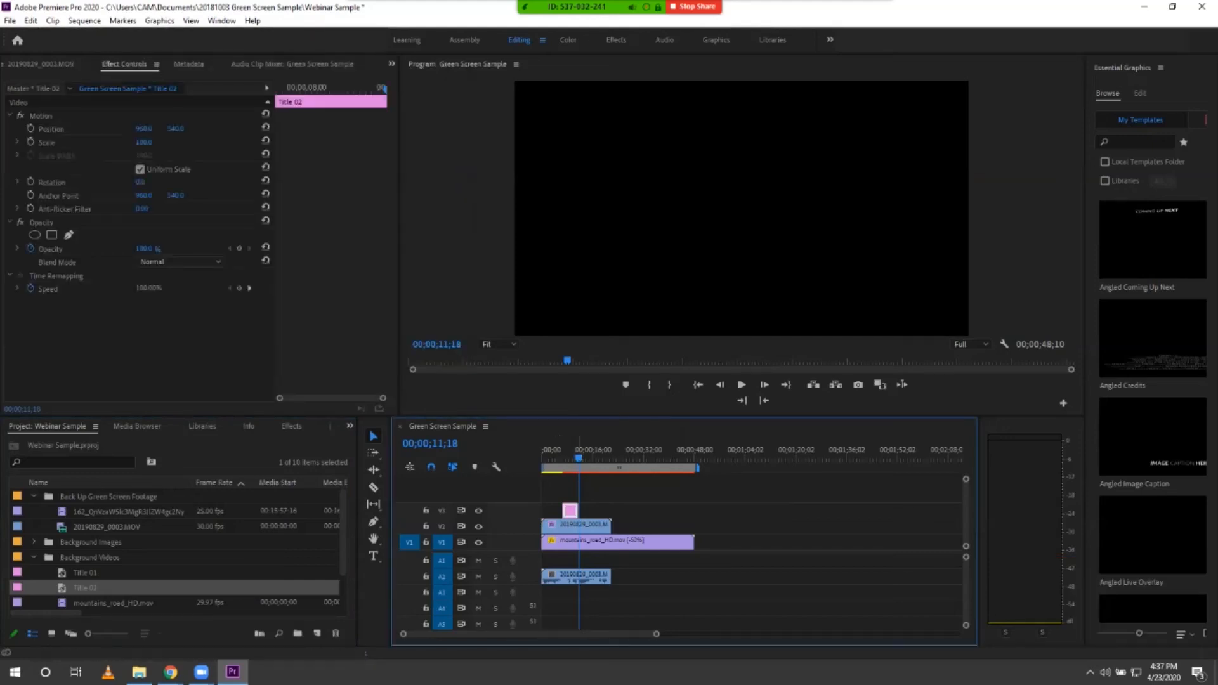
{"action": "key", "text": "Delete"}
- Trim the end of the mountains_road_HD.mov clip on V1 to before the keyed clip's end, and play the sequence from 00;00;09;00
{"action": "left_click_drag", "start_coordinate": [581, 447], "coordinate": [573, 447]}
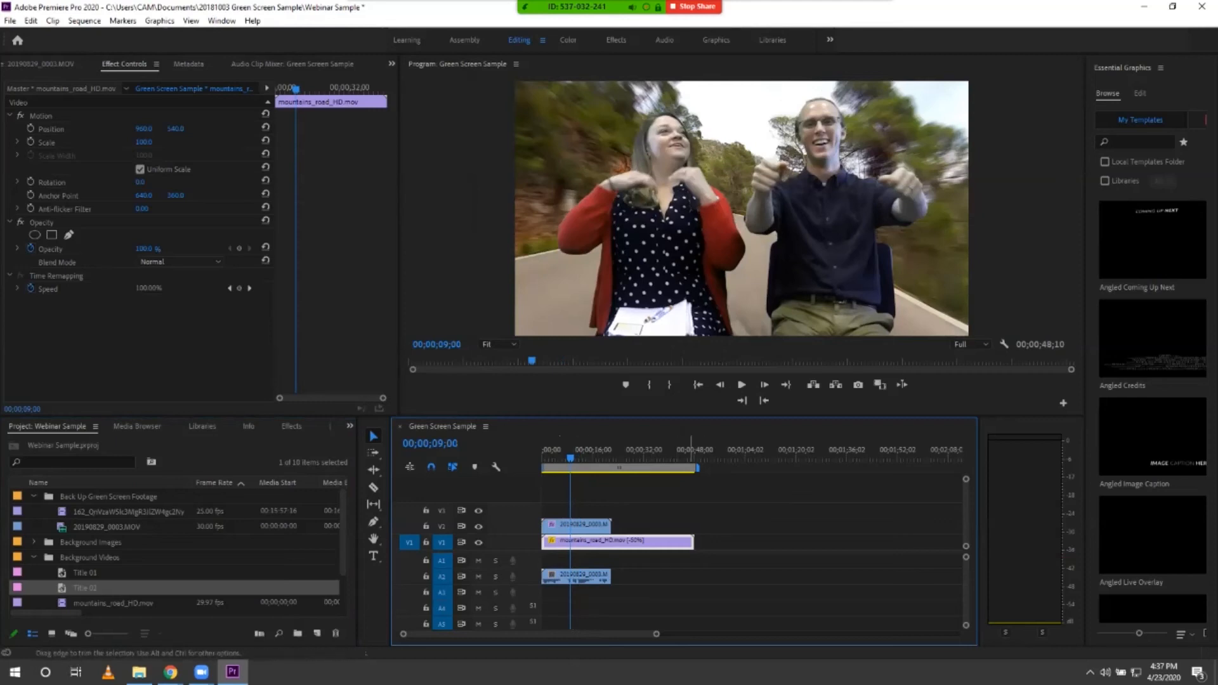
{"action": "left_click_drag", "start_coordinate": [693, 541], "coordinate": [587, 540]}
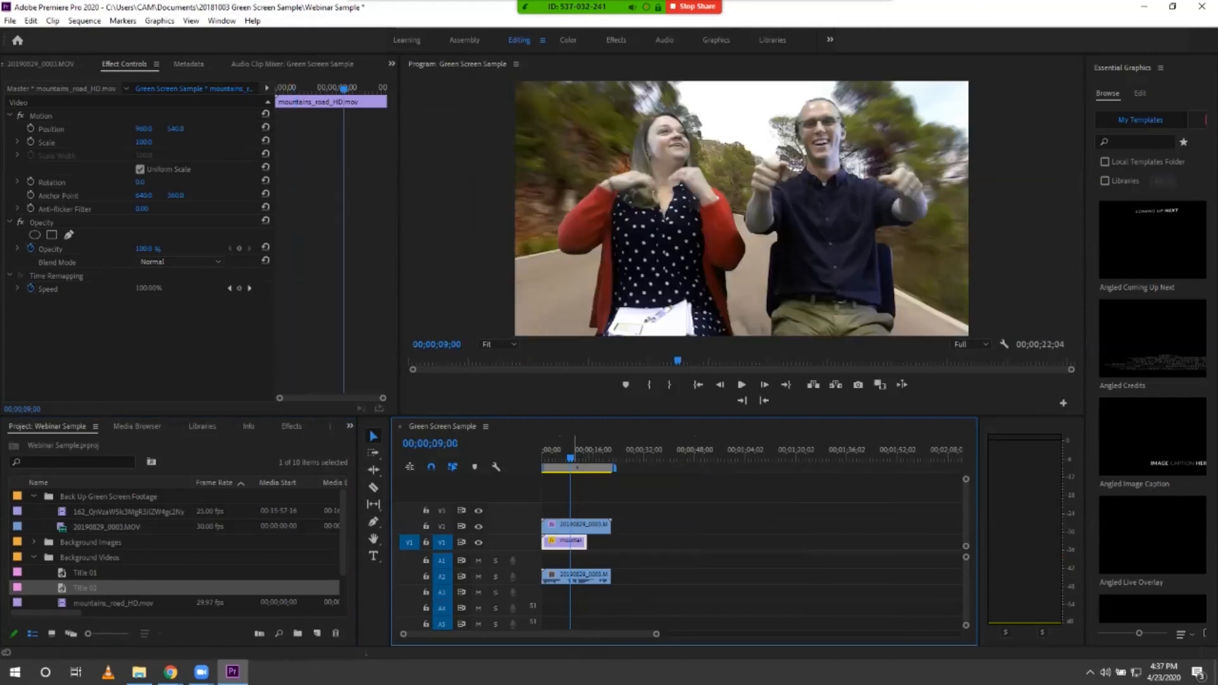
{"action": "key", "text": "space"}
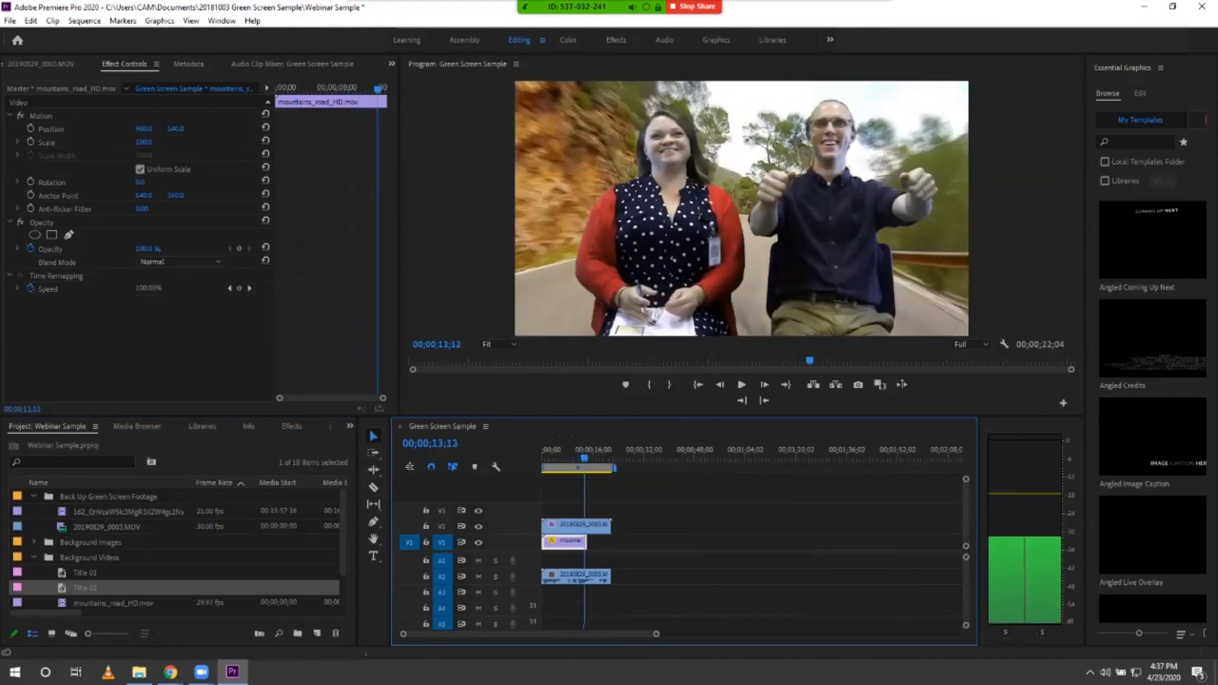
{"action": "key", "text": "space"}
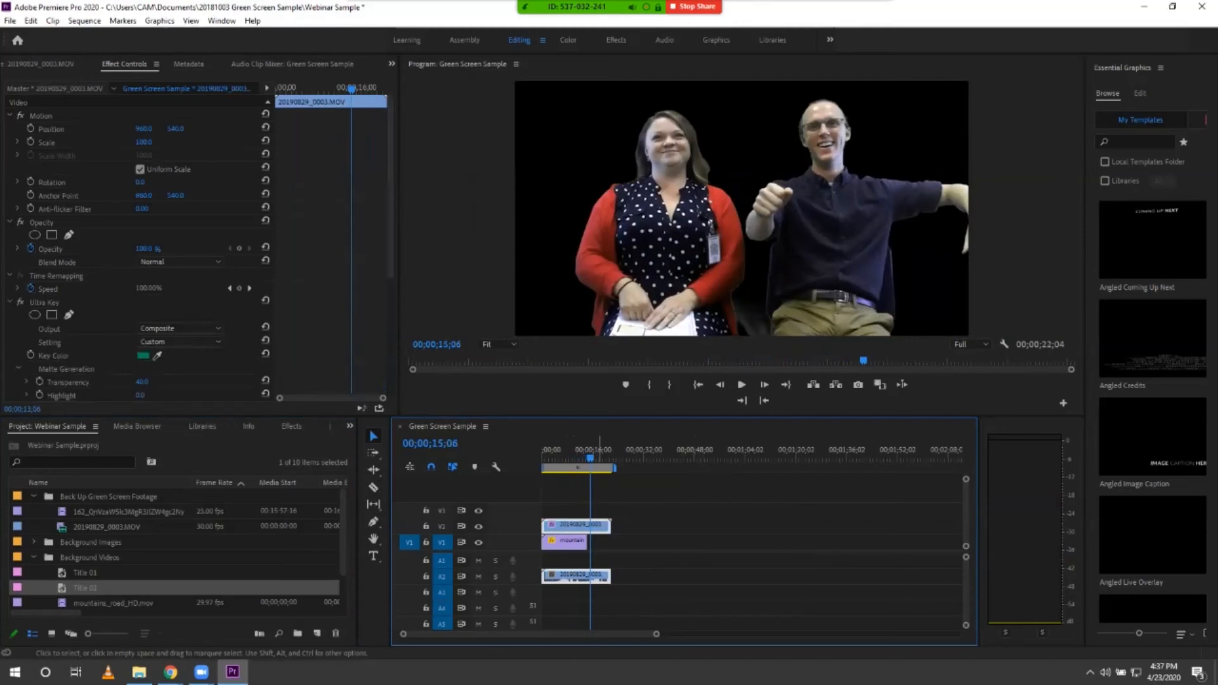
{"action": "key", "text": "space"}
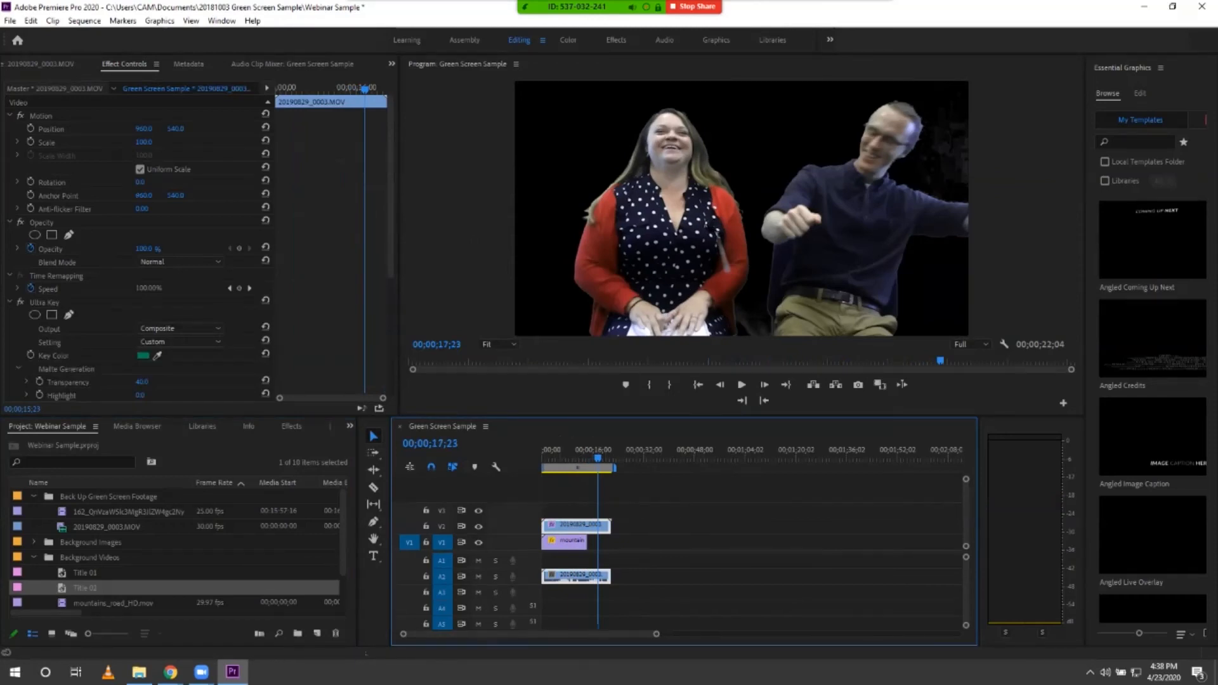
- Place the tropical background image from the Background Images bin on V1, directly after the road clip
{"action": "scroll", "coordinate": [177, 549], "scroll_direction": "down", "scroll_amount": 3}
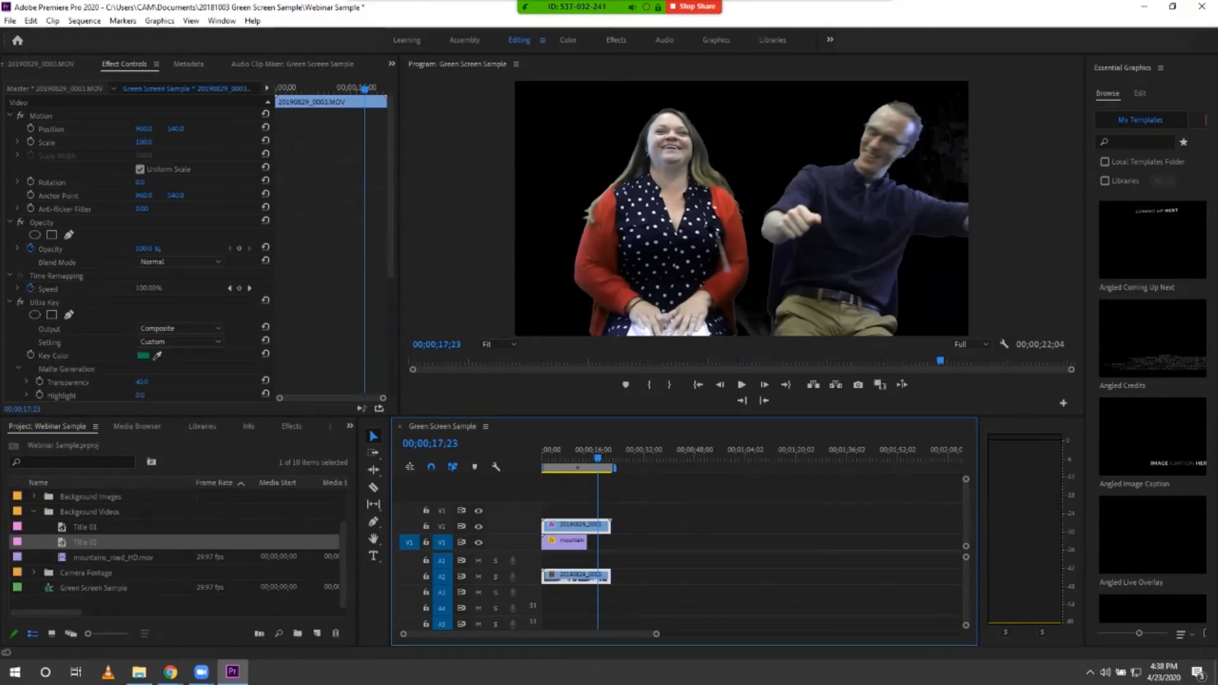
{"action": "left_click", "coordinate": [34, 497]}
{"action": "left_click_drag", "start_coordinate": [96, 512], "coordinate": [595, 543]}
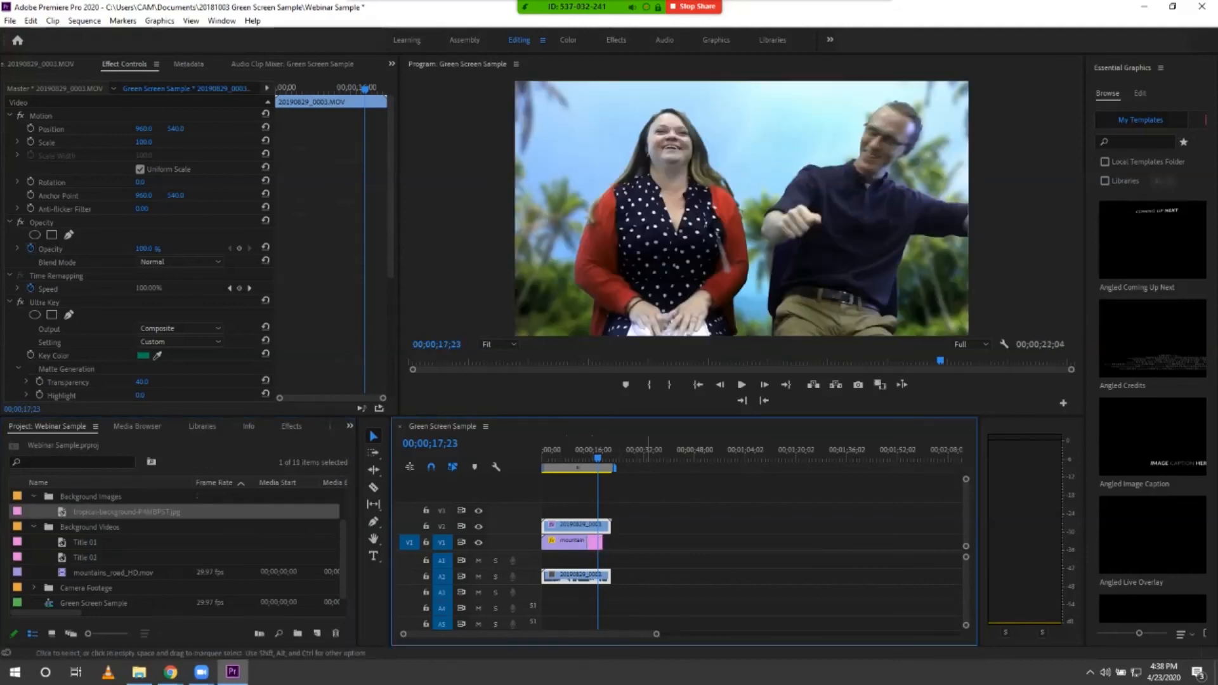
- Preview the keyed clip over the tropical background between about 00;00;15;24 and 00;00;17;11
{"action": "mouse_move", "coordinate": [598, 458]}
{"action": "left_mouse_down"}
{"action": "mouse_move", "coordinate": [582, 458]}
{"action": "mouse_move", "coordinate": [592, 458]}
{"action": "left_mouse_up"}
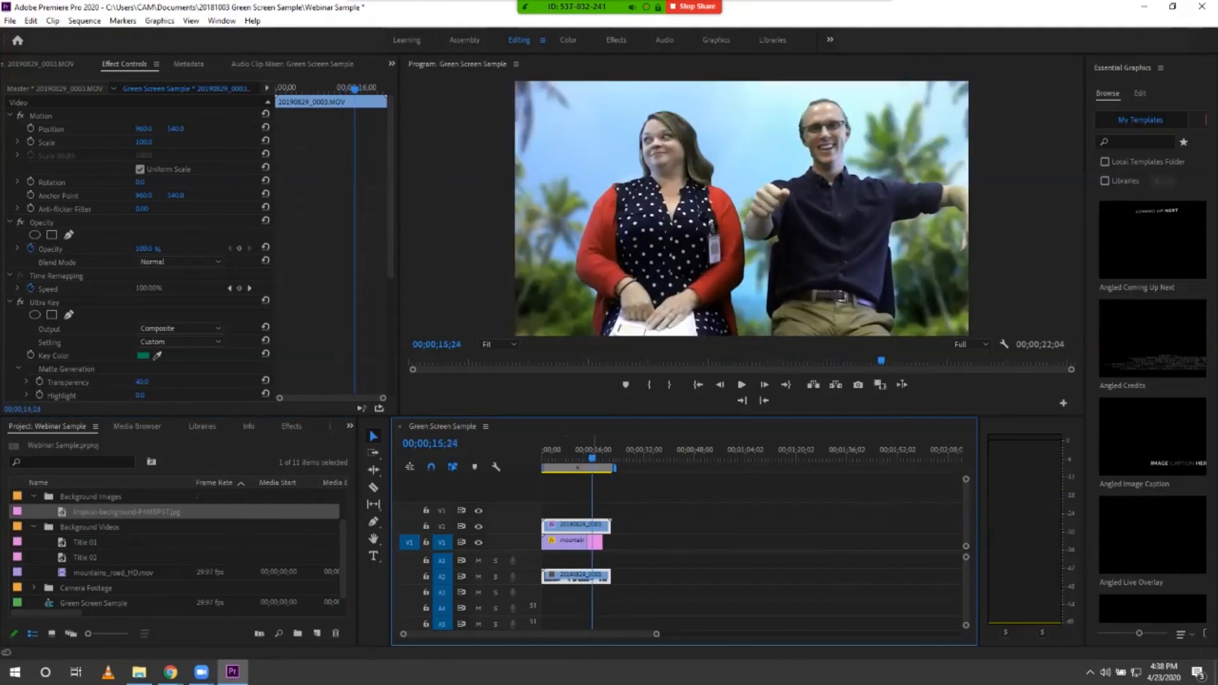
{"action": "mouse_move", "coordinate": [621, 6]}
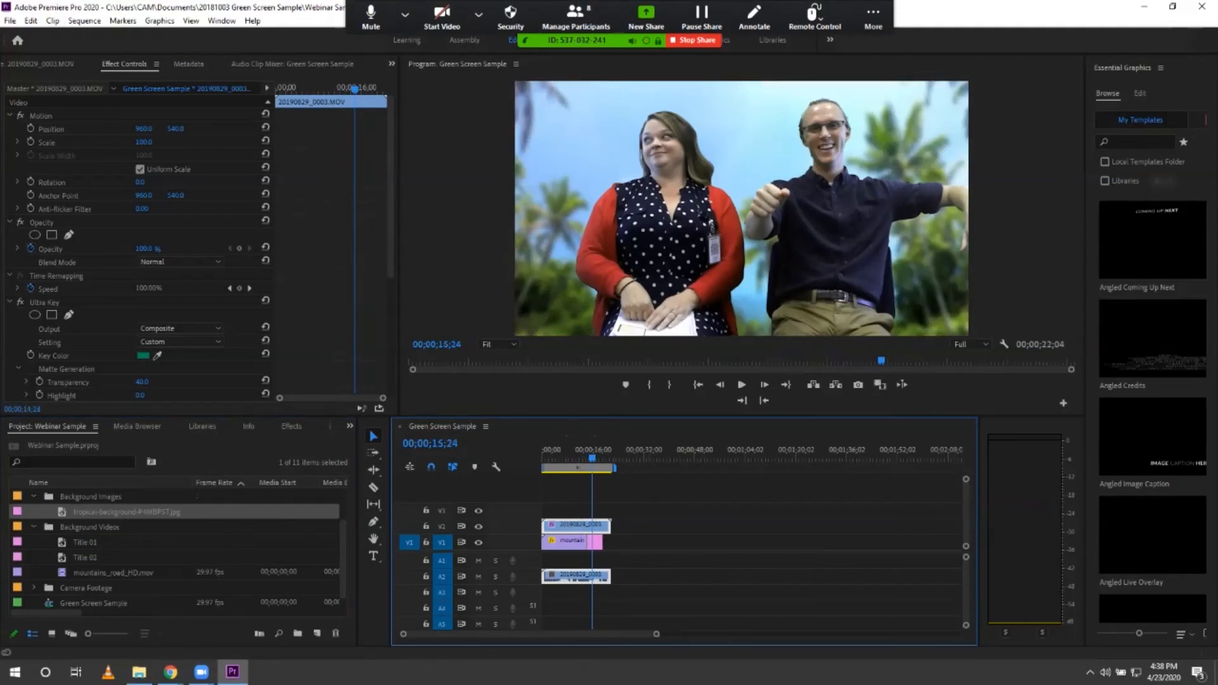
{"action": "mouse_move", "coordinate": [592, 457]}
{"action": "left_mouse_down"}
{"action": "mouse_move", "coordinate": [579, 458]}
{"action": "mouse_move", "coordinate": [594, 457]}
{"action": "left_mouse_up"}
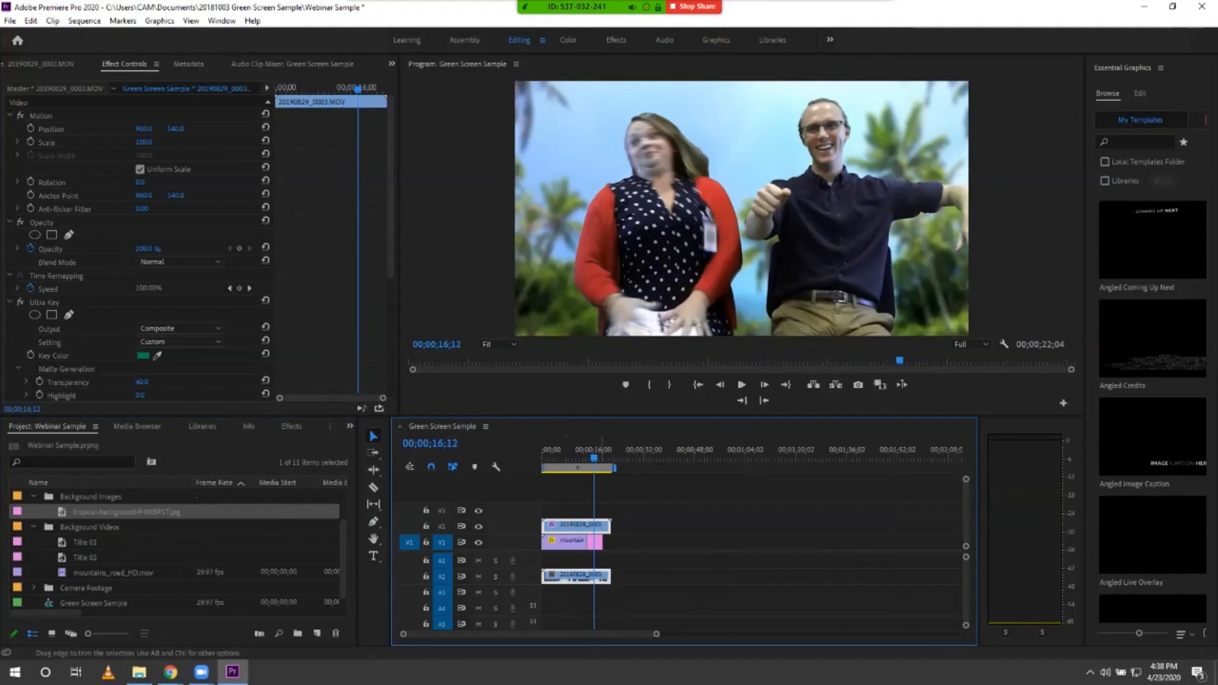
{"action": "key", "text": "space"}
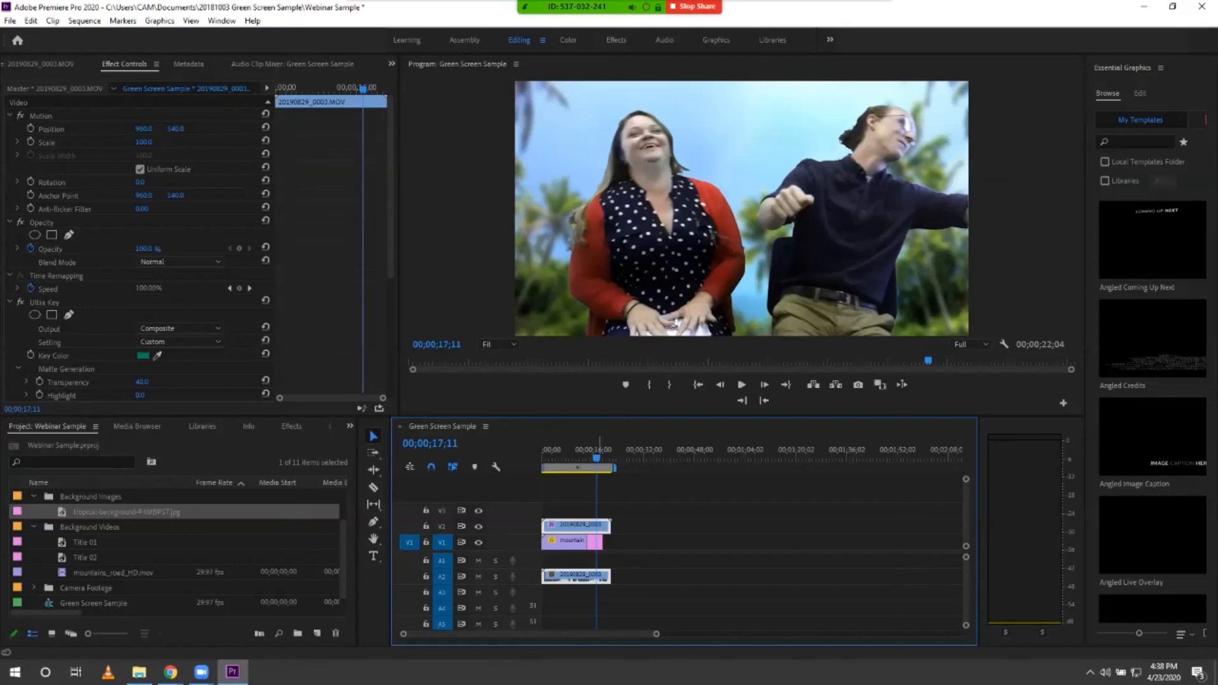
{"action": "left_click_drag", "start_coordinate": [596, 458], "coordinate": [595, 458]}
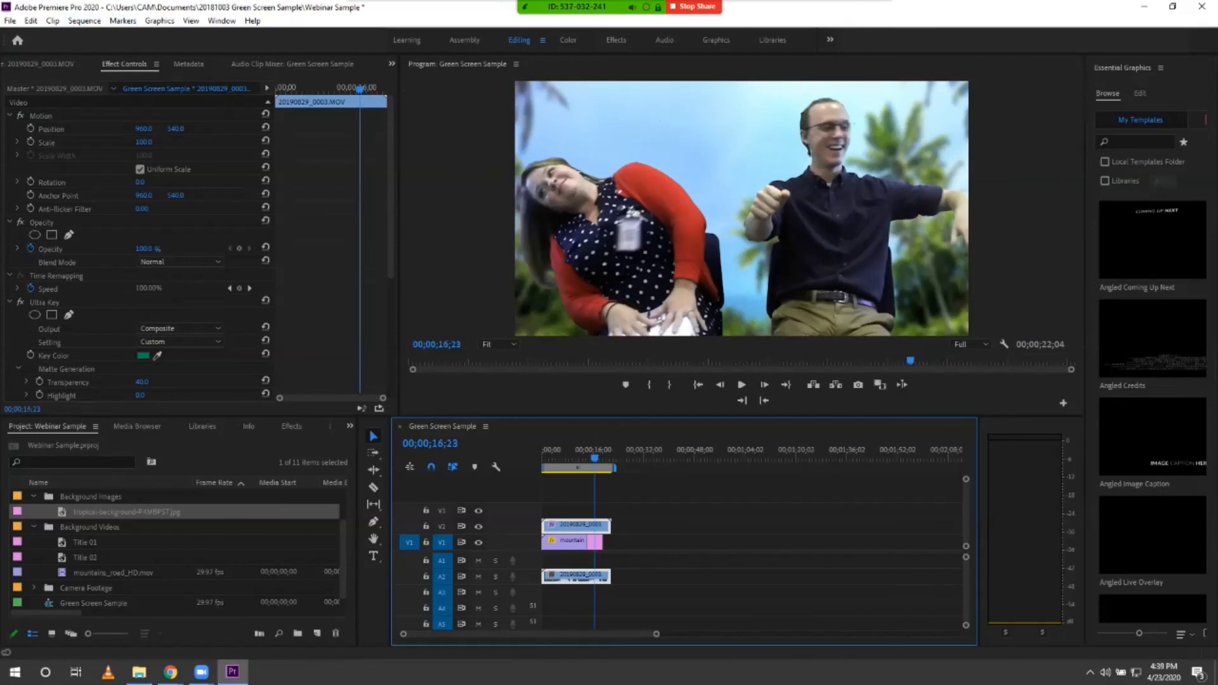
- Save the project, and set its video renderer to Mercury Playback Engine Software Only
{"action": "left_click", "coordinate": [10, 20]}
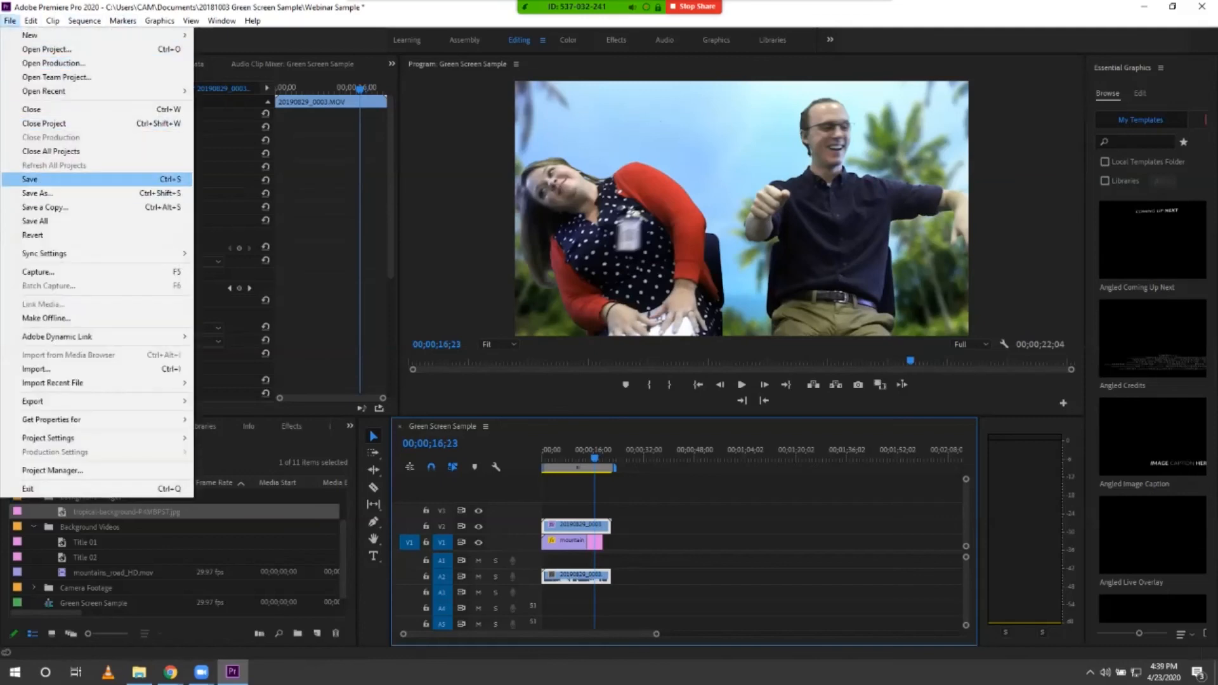
{"action": "left_click", "coordinate": [38, 179]}
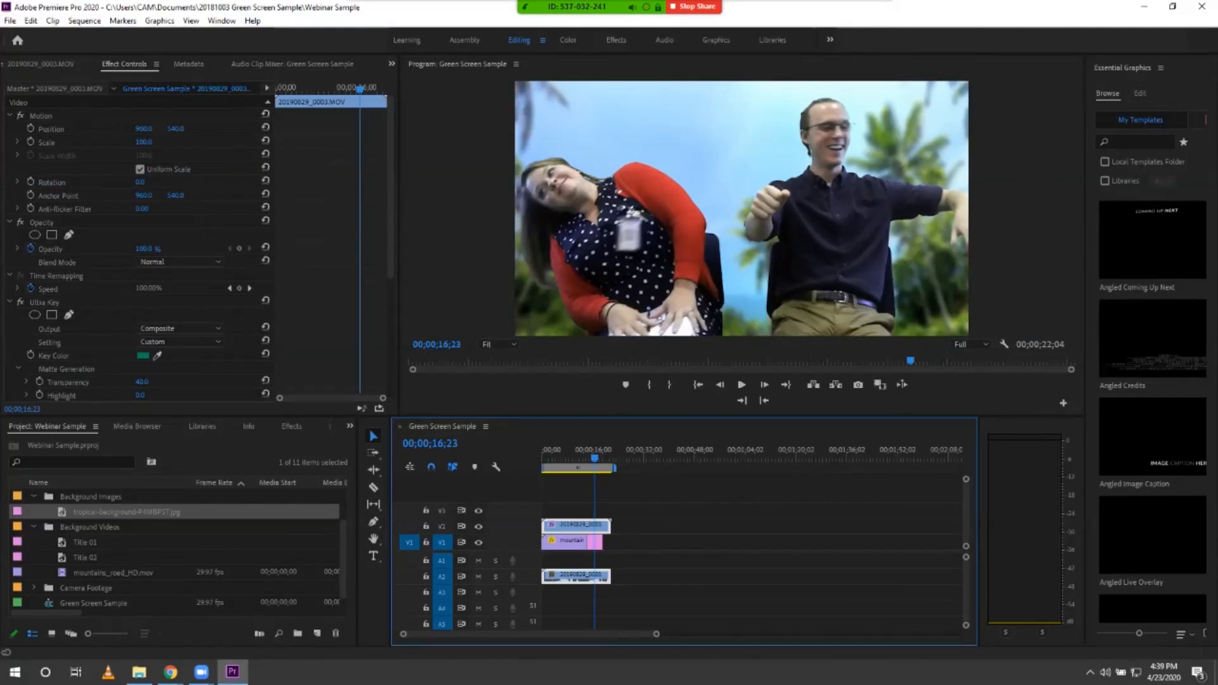
{"action": "left_click", "coordinate": [10, 21]}
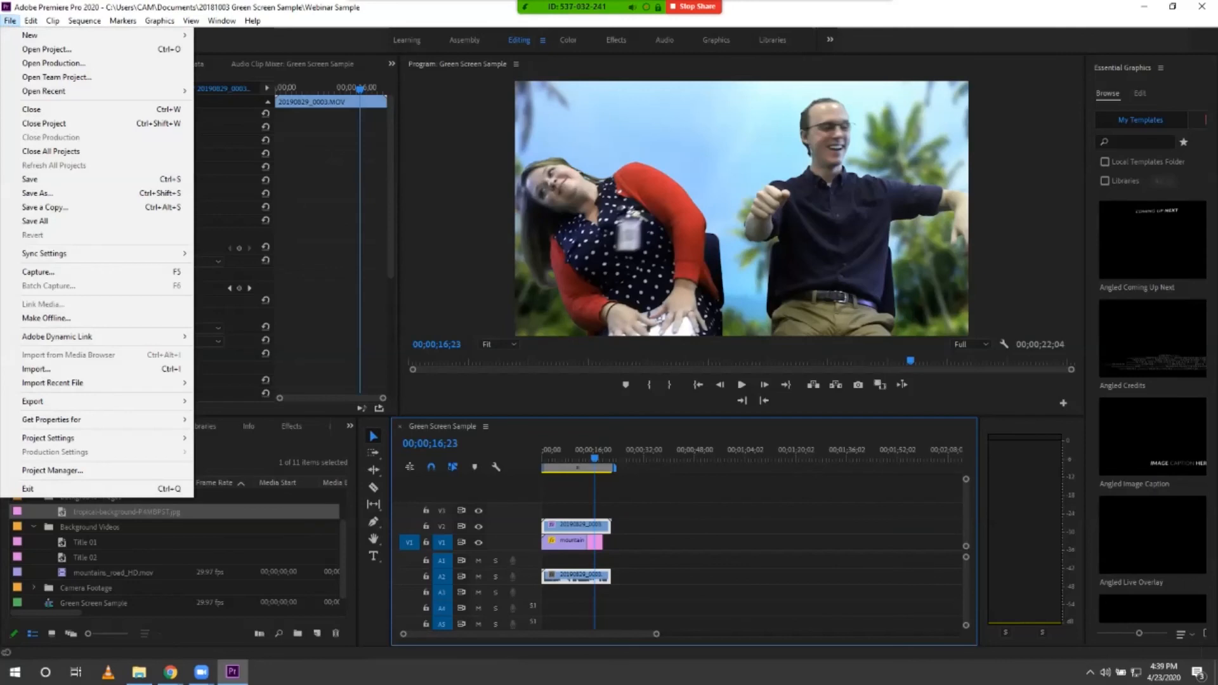
{"action": "mouse_move", "coordinate": [95, 401]}
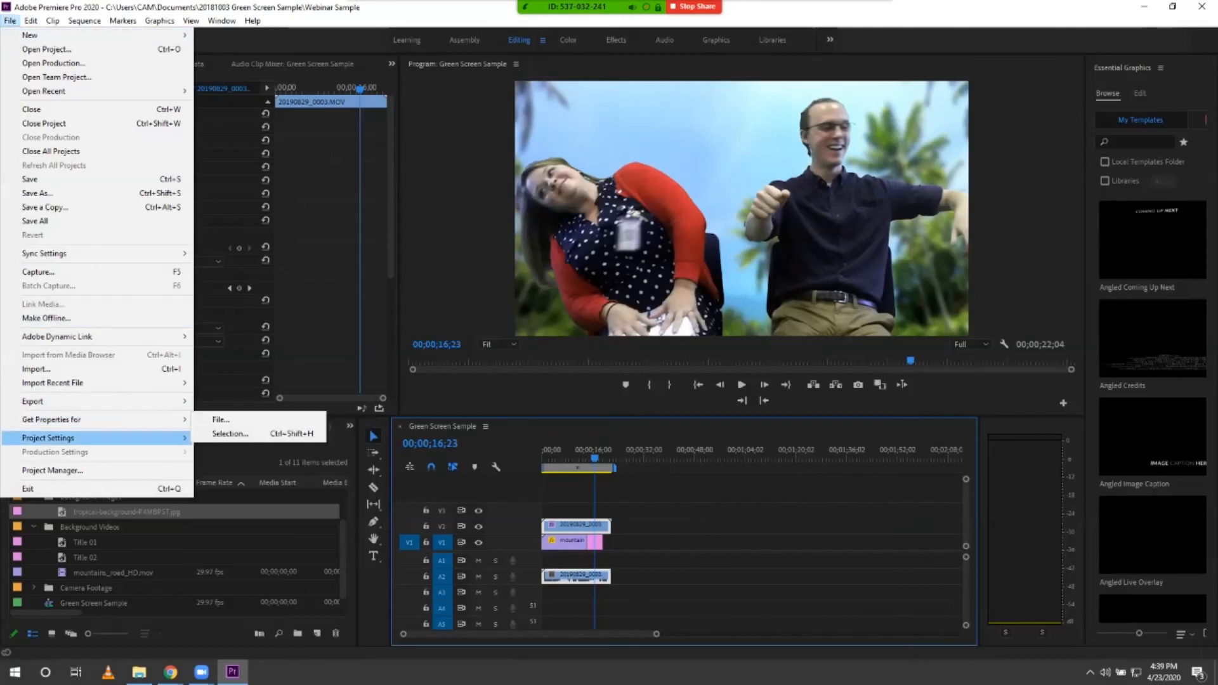
{"action": "mouse_move", "coordinate": [95, 438]}
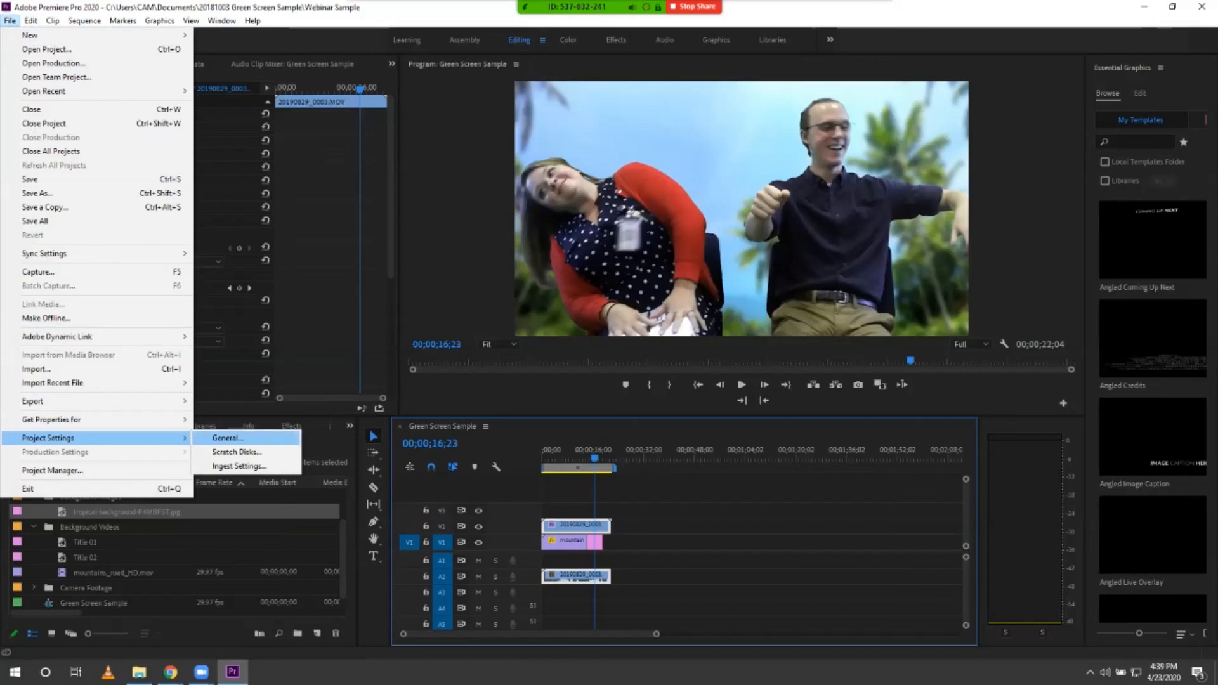
{"action": "left_click", "coordinate": [228, 438]}
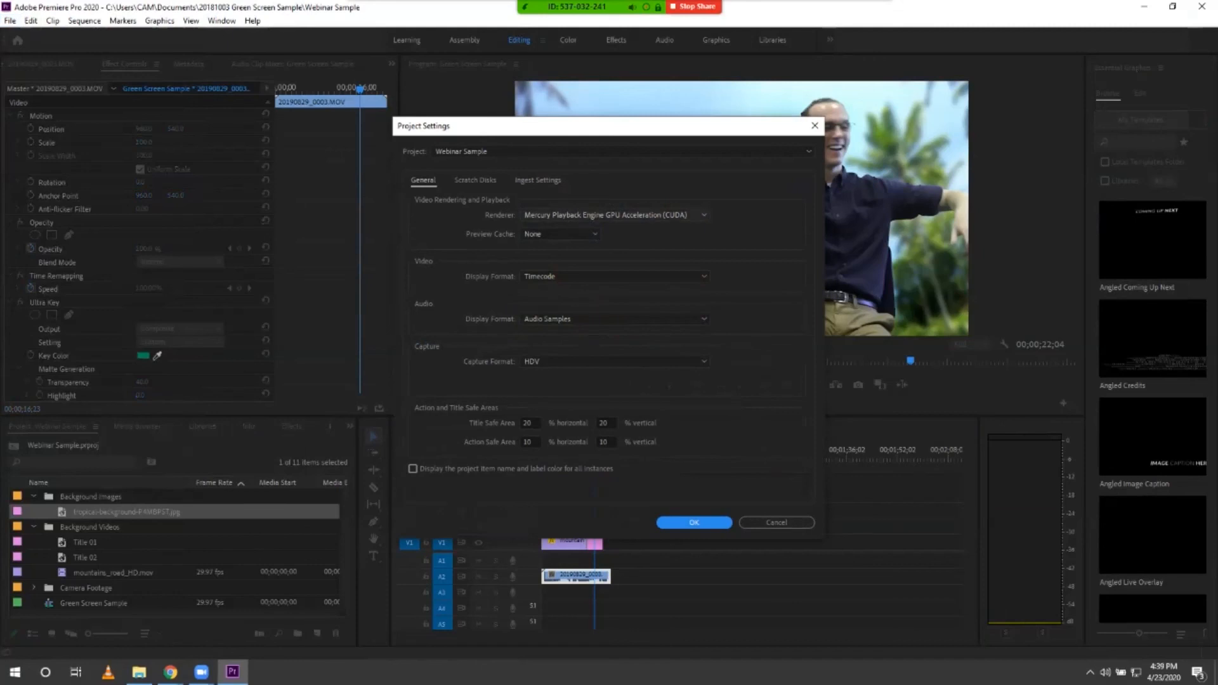
{"action": "left_click", "coordinate": [612, 215]}
{"action": "left_click", "coordinate": [596, 256]}
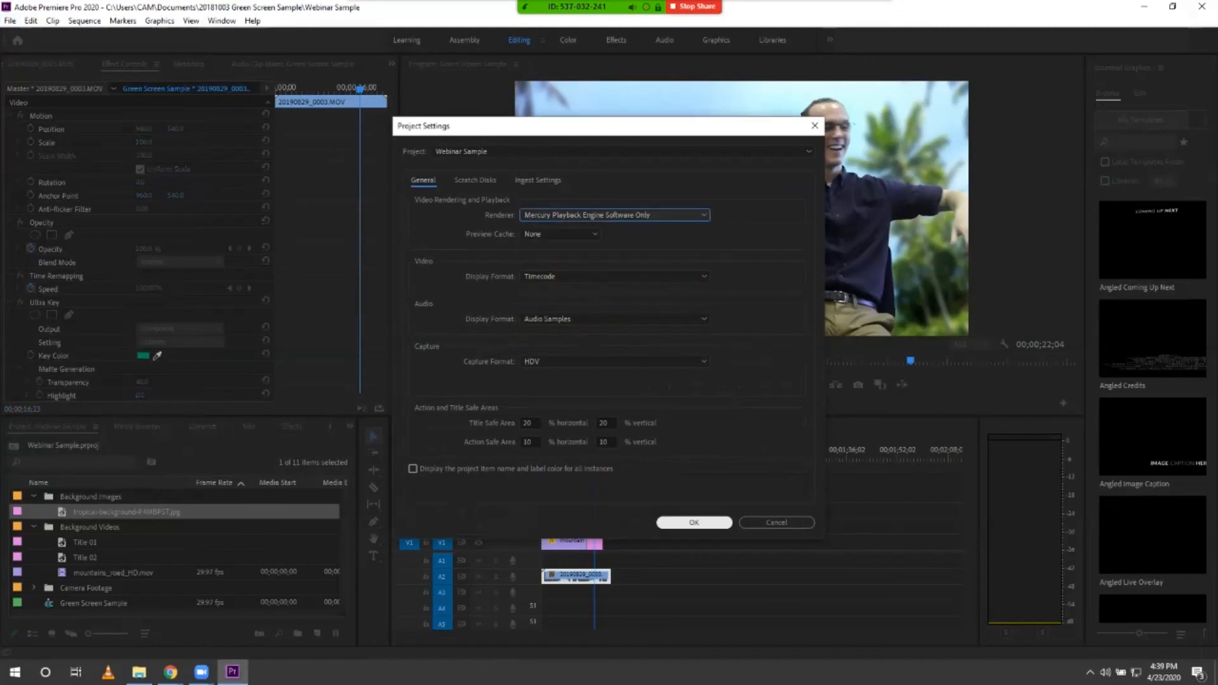
{"action": "key", "text": "Return"}
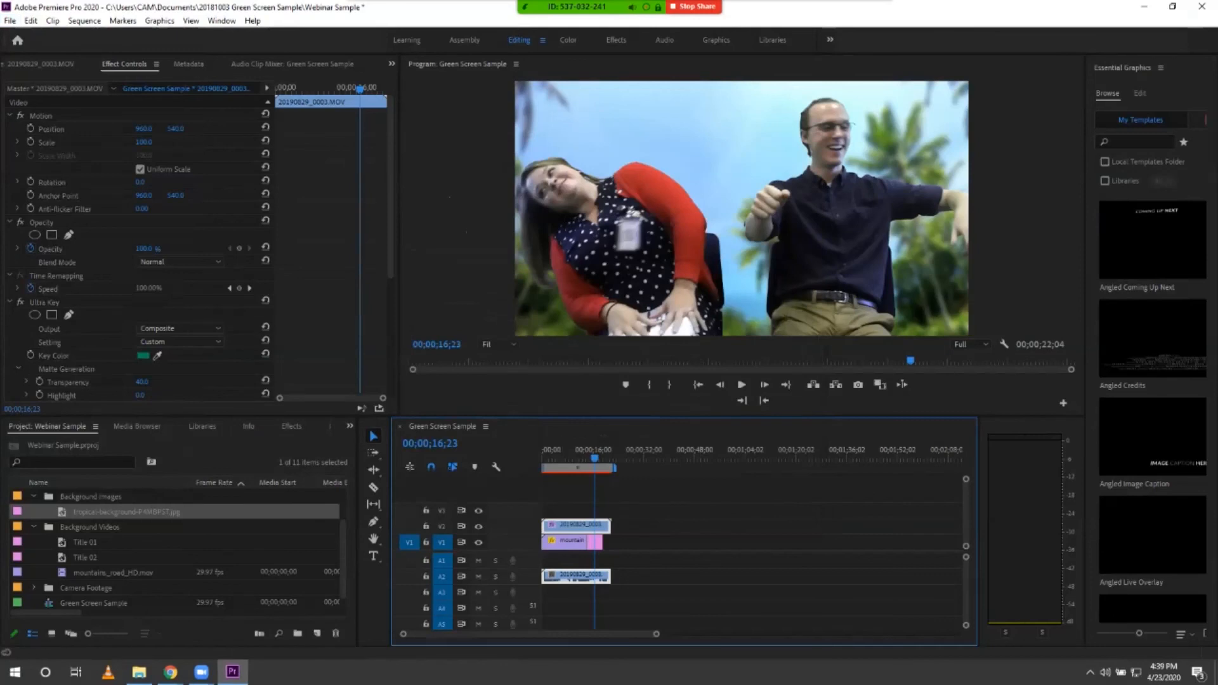
- Place Title 01 on track V3 above the keyed clip, near the end of the road background, and preview it
{"action": "scroll", "coordinate": [178, 548], "scroll_direction": "down", "scroll_amount": 1}
{"action": "left_click_drag", "start_coordinate": [86, 526], "coordinate": [586, 510]}
{"action": "left_click", "coordinate": [585, 447]}
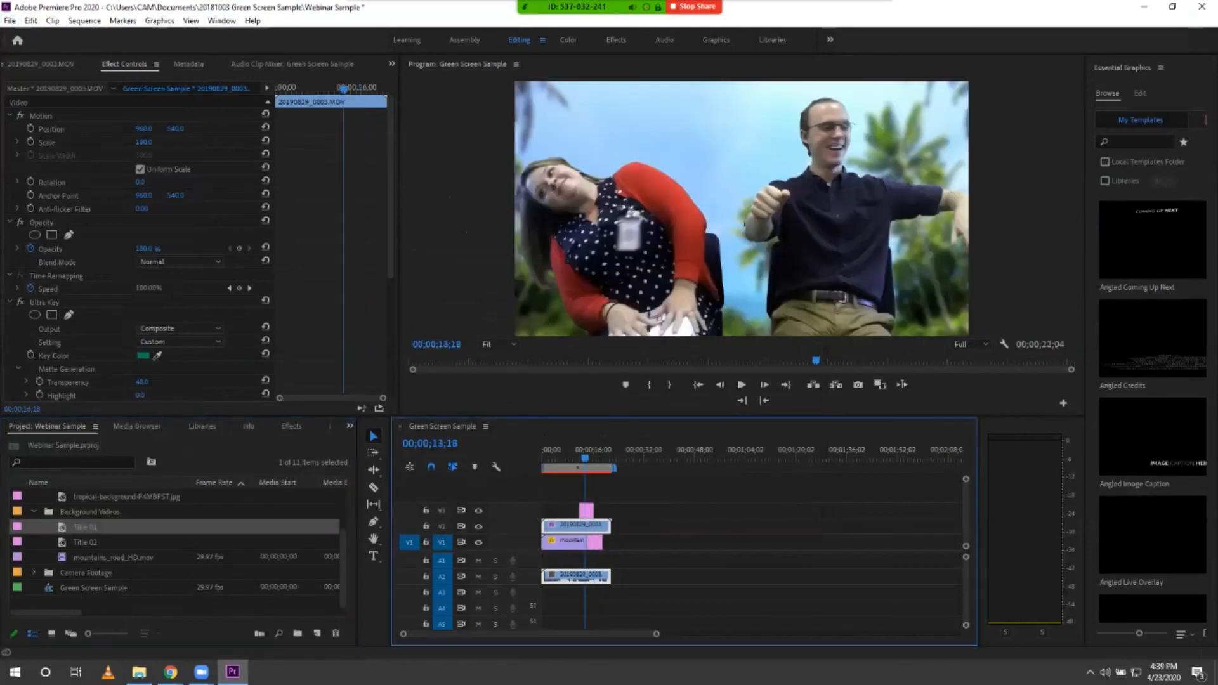
{"action": "left_click_drag", "start_coordinate": [585, 457], "coordinate": [582, 457]}
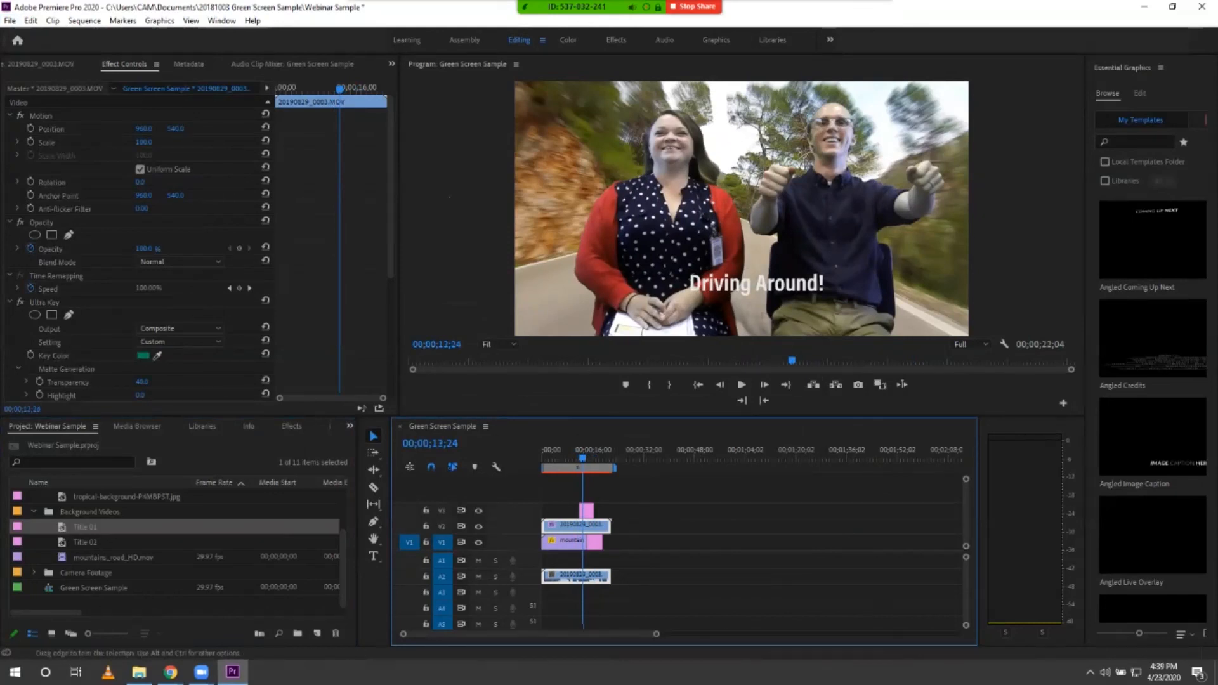
- Move the Title 01 clip on V3 earlier, to start at about 8 seconds, and preview it up to 00;00;10;00
{"action": "left_click_drag", "start_coordinate": [587, 511], "coordinate": [574, 511]}
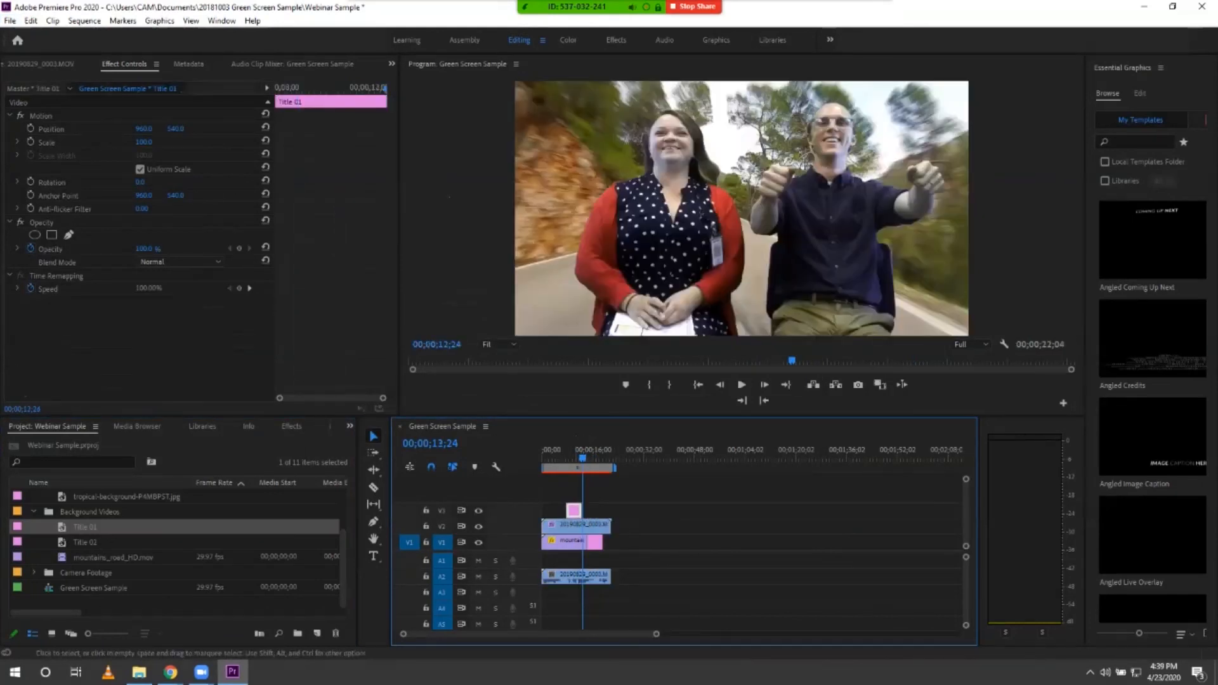
{"action": "left_click_drag", "start_coordinate": [583, 455], "coordinate": [572, 456]}
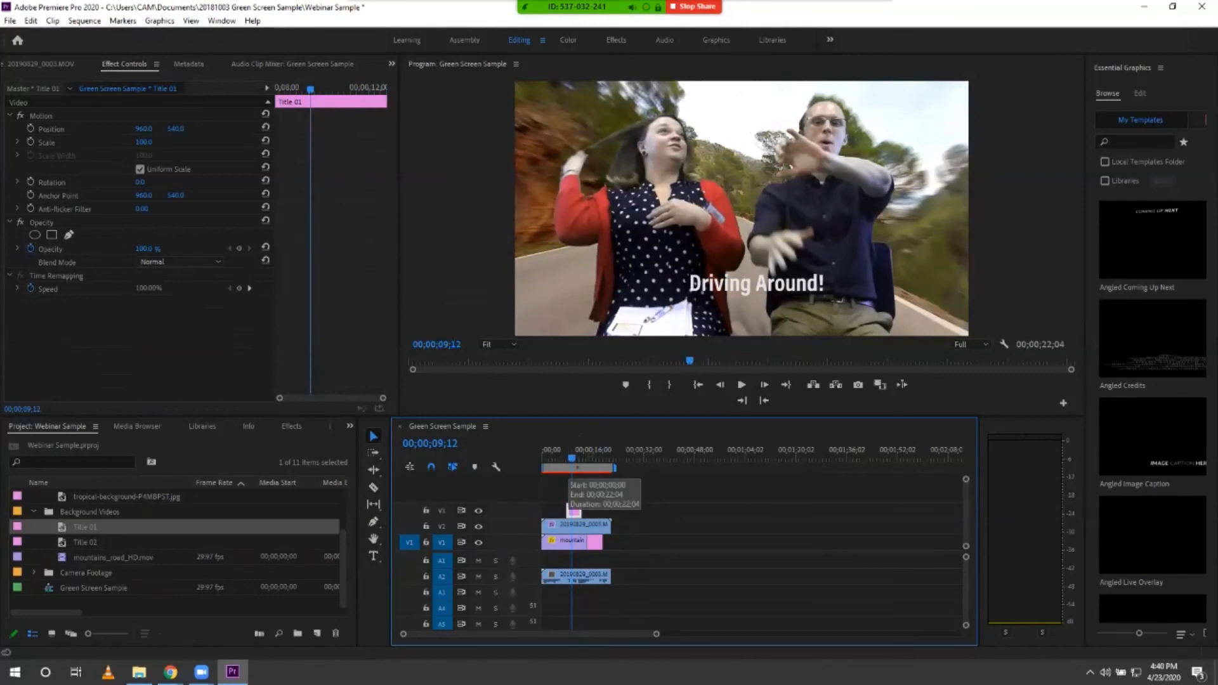
{"action": "left_click_drag", "start_coordinate": [571, 456], "coordinate": [569, 456]}
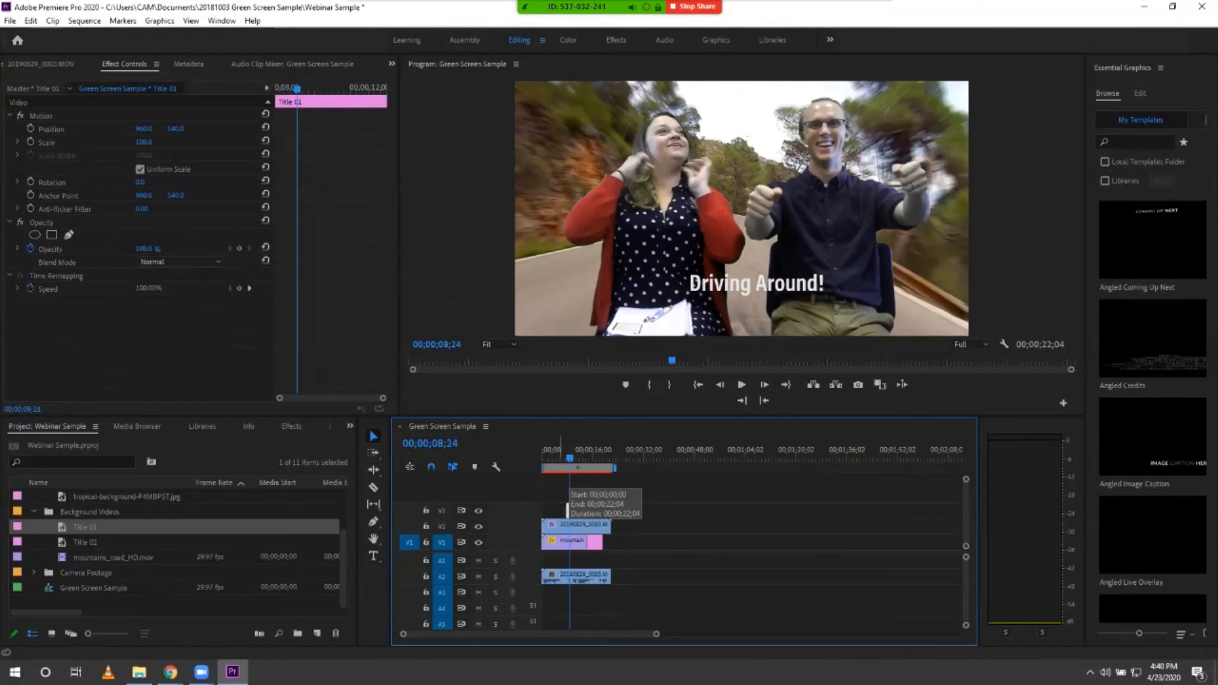
{"action": "left_click", "coordinate": [574, 450]}
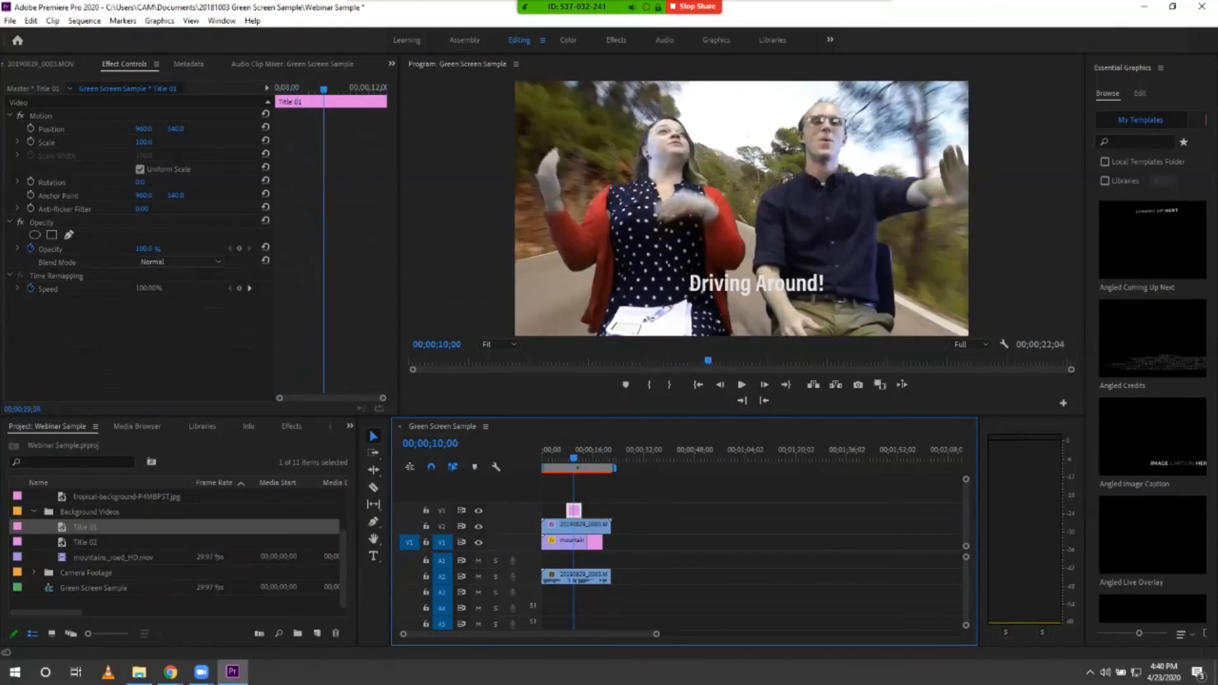
- Place the Title 01 clip beneath the keyed clip, with the title on V2 and the footage on V3, and preview at 00;00;08;00
{"action": "left_click", "coordinate": [568, 510]}
{"action": "mouse_move", "coordinate": [574, 511]}
{"action": "left_mouse_down"}
{"action": "mouse_move", "coordinate": [642, 526]}
{"action": "mouse_move", "coordinate": [581, 511]}
{"action": "mouse_move", "coordinate": [640, 526]}
{"action": "mouse_move", "coordinate": [565, 526]}
{"action": "left_mouse_up"}
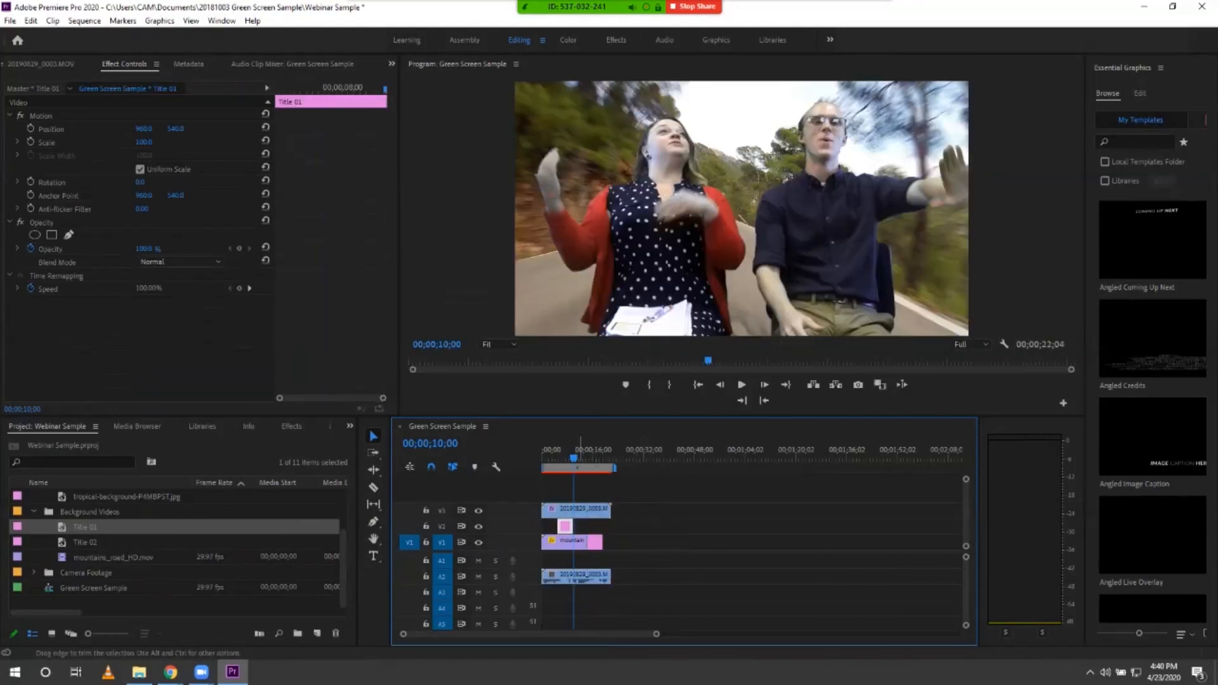
{"action": "left_click_drag", "start_coordinate": [574, 457], "coordinate": [567, 457]}
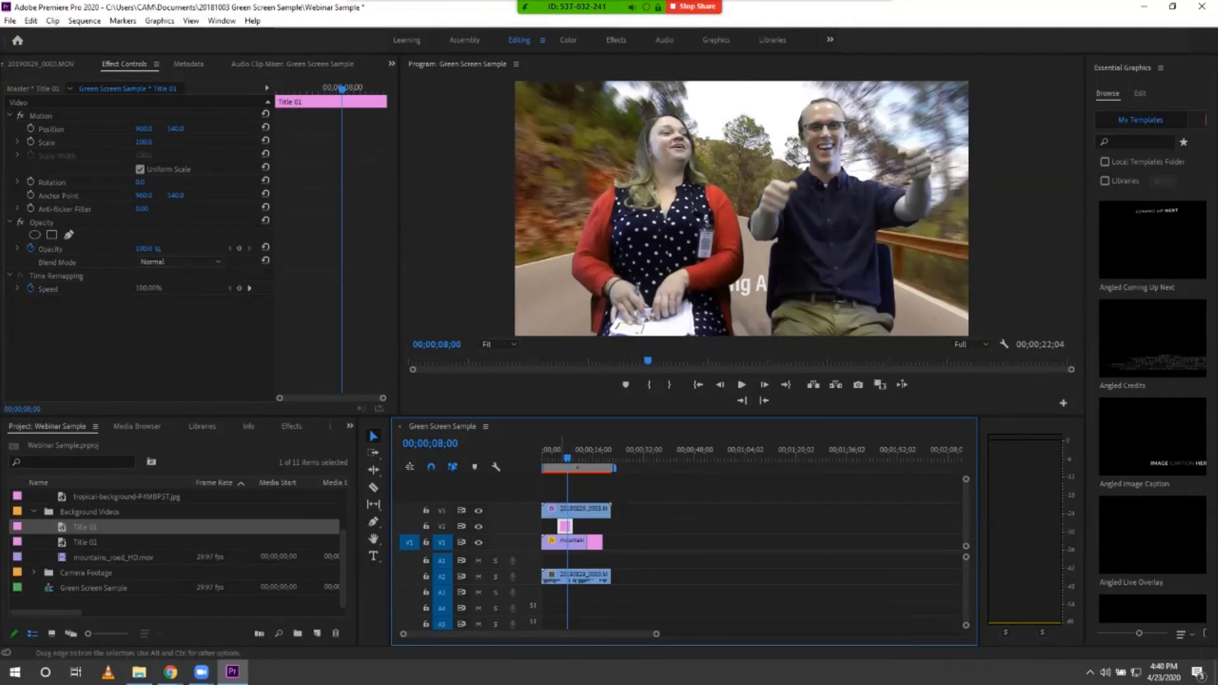
- Move Title 01 back to V3 above the keyed clip, starting earlier in the sequence, and preview it at 00;00;06;06 and 00;00;05;00
{"action": "mouse_move", "coordinate": [566, 526]}
{"action": "left_mouse_down"}
{"action": "mouse_move", "coordinate": [635, 510]}
{"action": "mouse_move", "coordinate": [573, 526]}
{"action": "mouse_move", "coordinate": [636, 510]}
{"action": "mouse_move", "coordinate": [559, 510]}
{"action": "left_mouse_up"}
{"action": "left_click", "coordinate": [573, 511]}
{"action": "left_click_drag", "start_coordinate": [567, 458], "coordinate": [561, 457]}
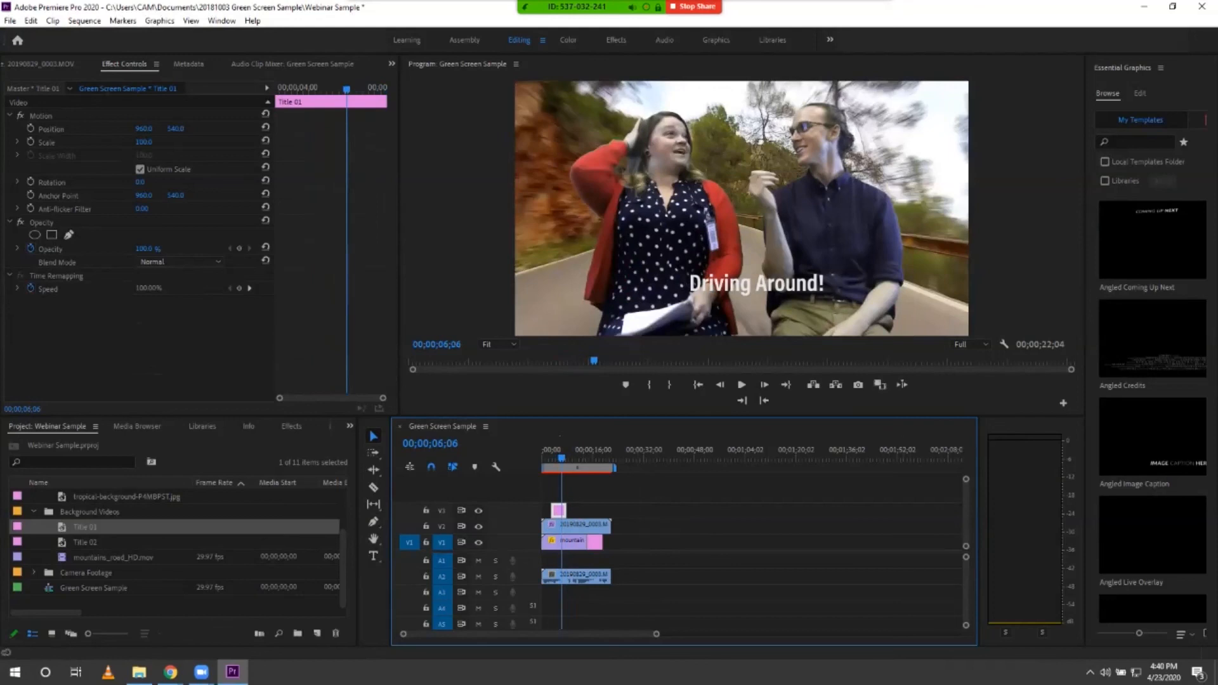
{"action": "left_click_drag", "start_coordinate": [562, 457], "coordinate": [558, 457]}
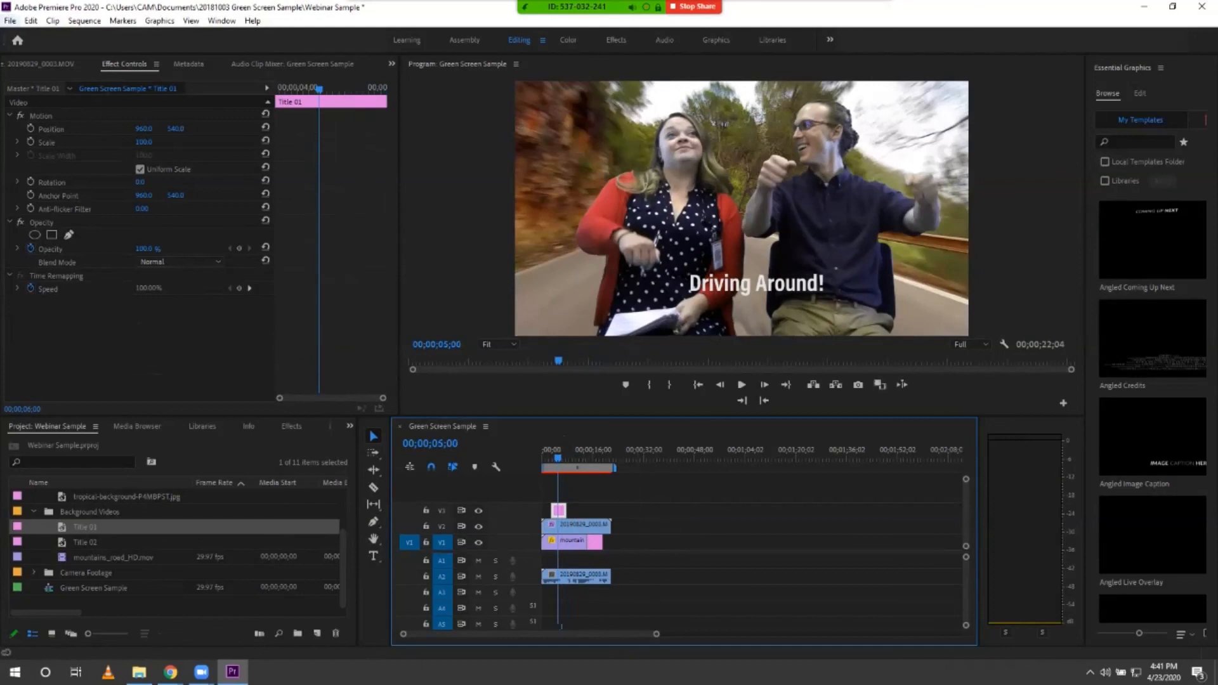
- Open the media export settings for the sequence with H.264 as the format, and resize the dialog to fit the screen
{"action": "left_click", "coordinate": [10, 20]}
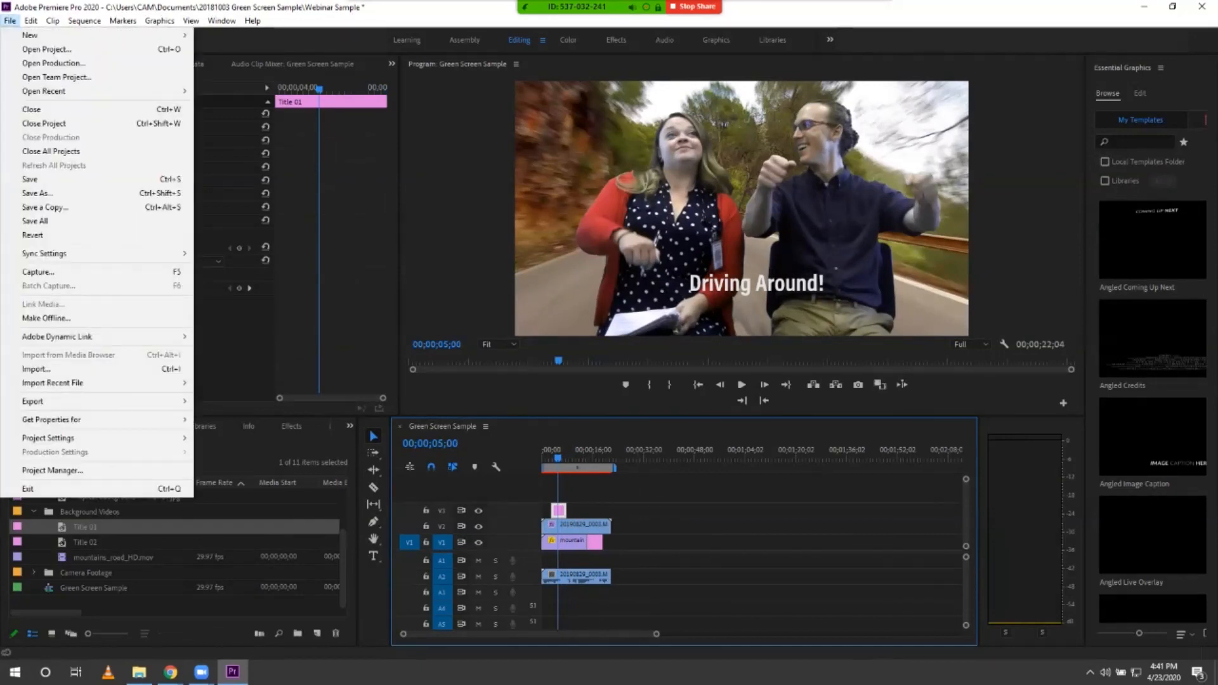
{"action": "mouse_move", "coordinate": [95, 401]}
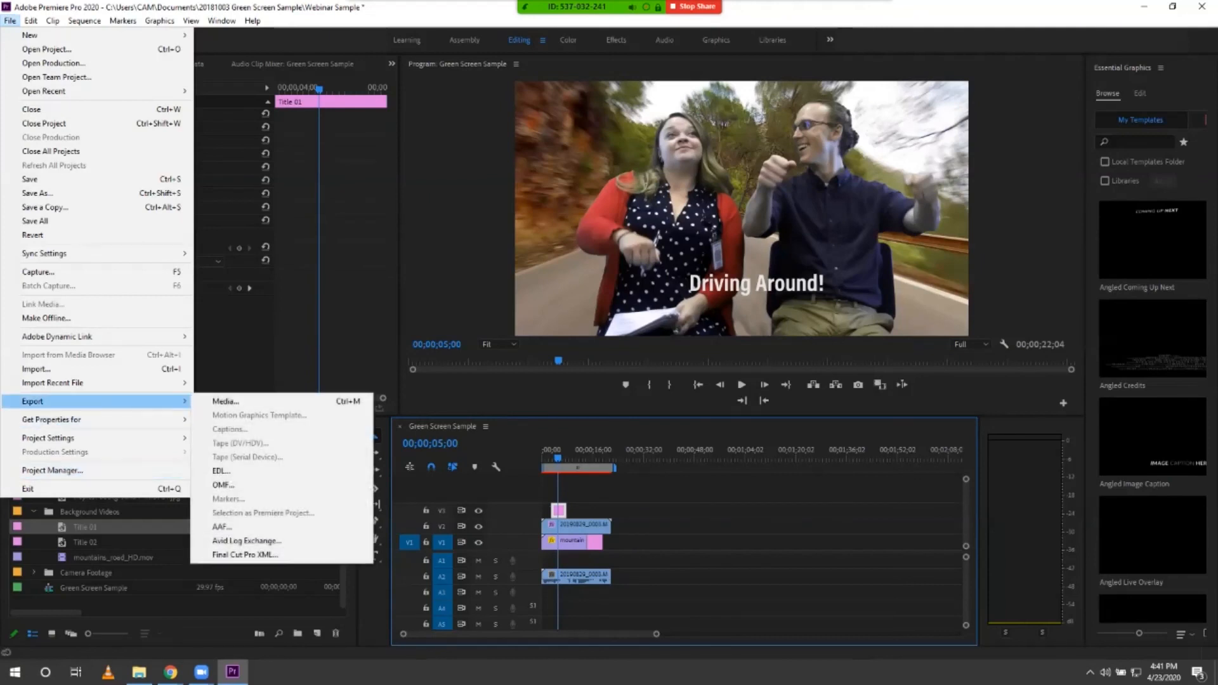
{"action": "left_click", "coordinate": [225, 401]}
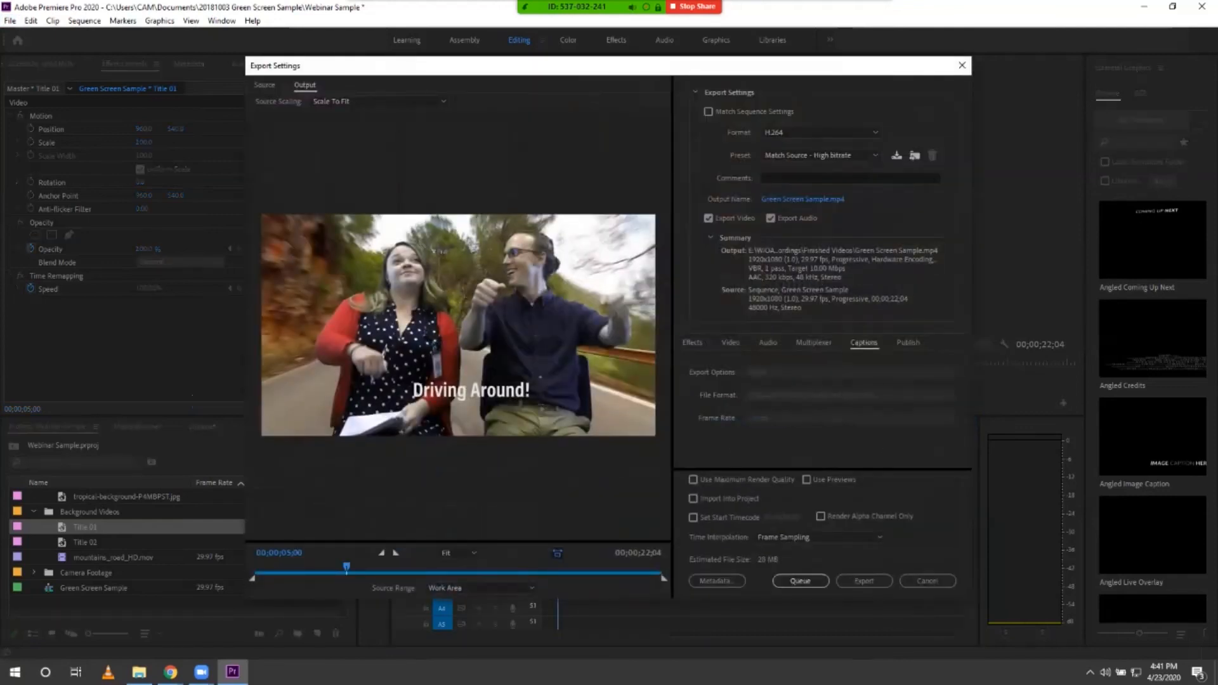
{"action": "left_click_drag", "start_coordinate": [733, 70], "coordinate": [699, 60]}
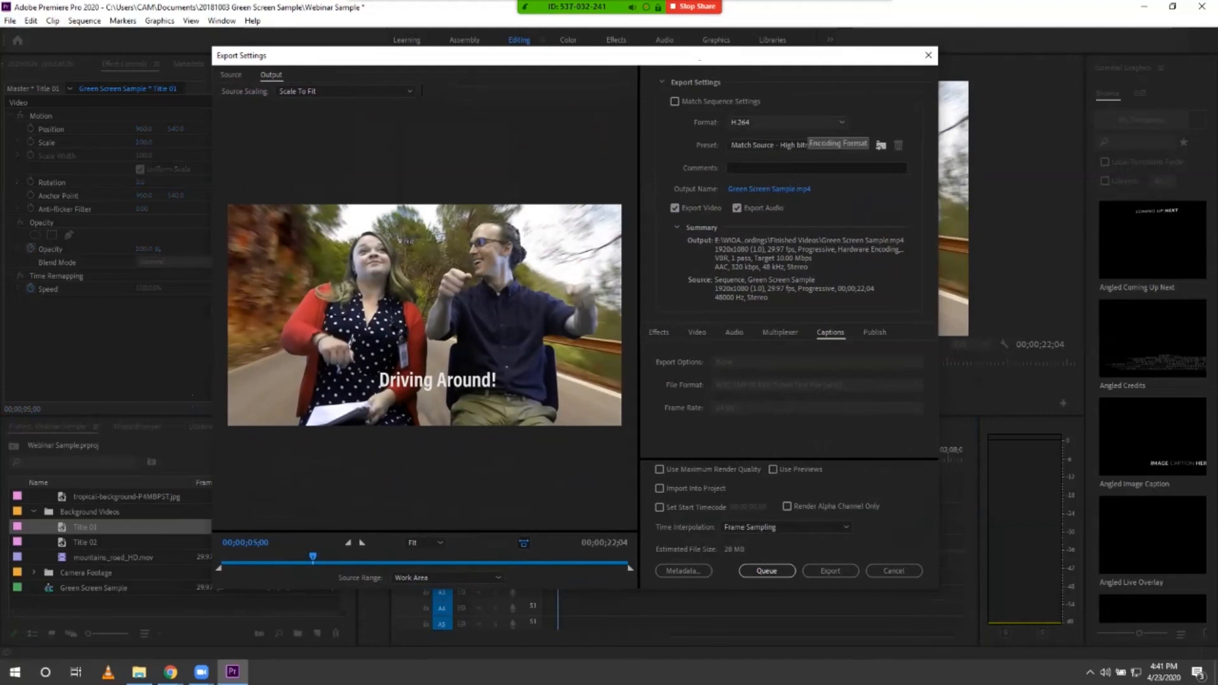
{"action": "left_click", "coordinate": [800, 123]}
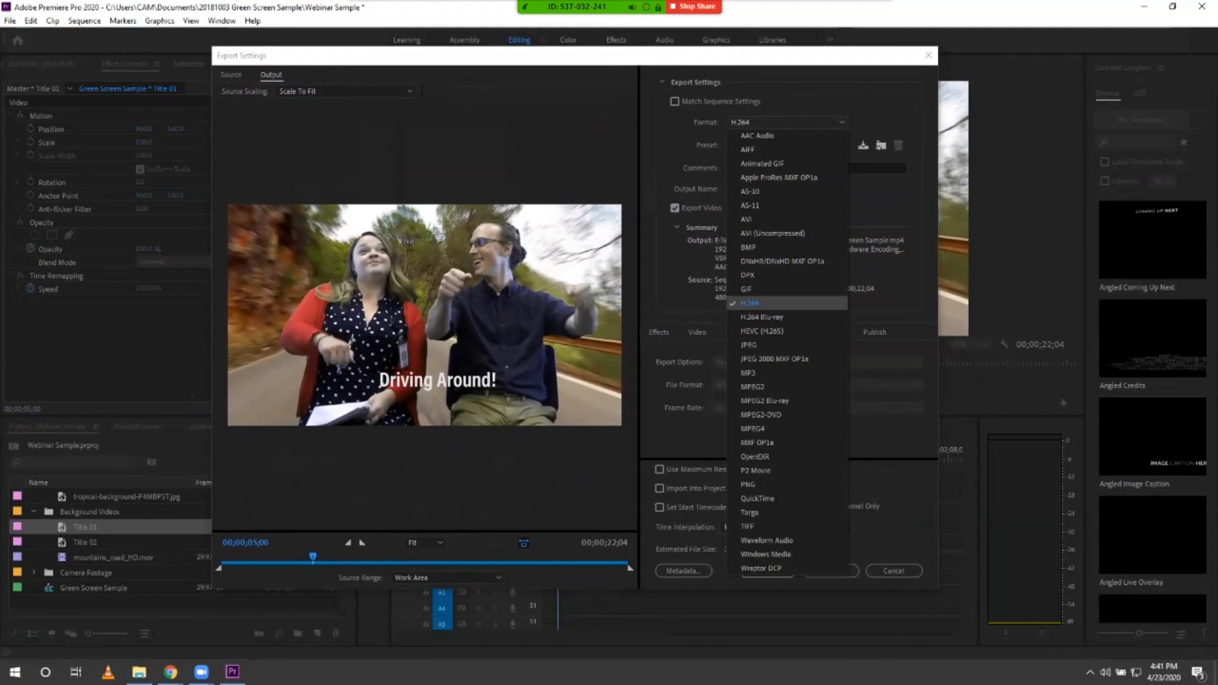
{"action": "key", "text": "Escape"}
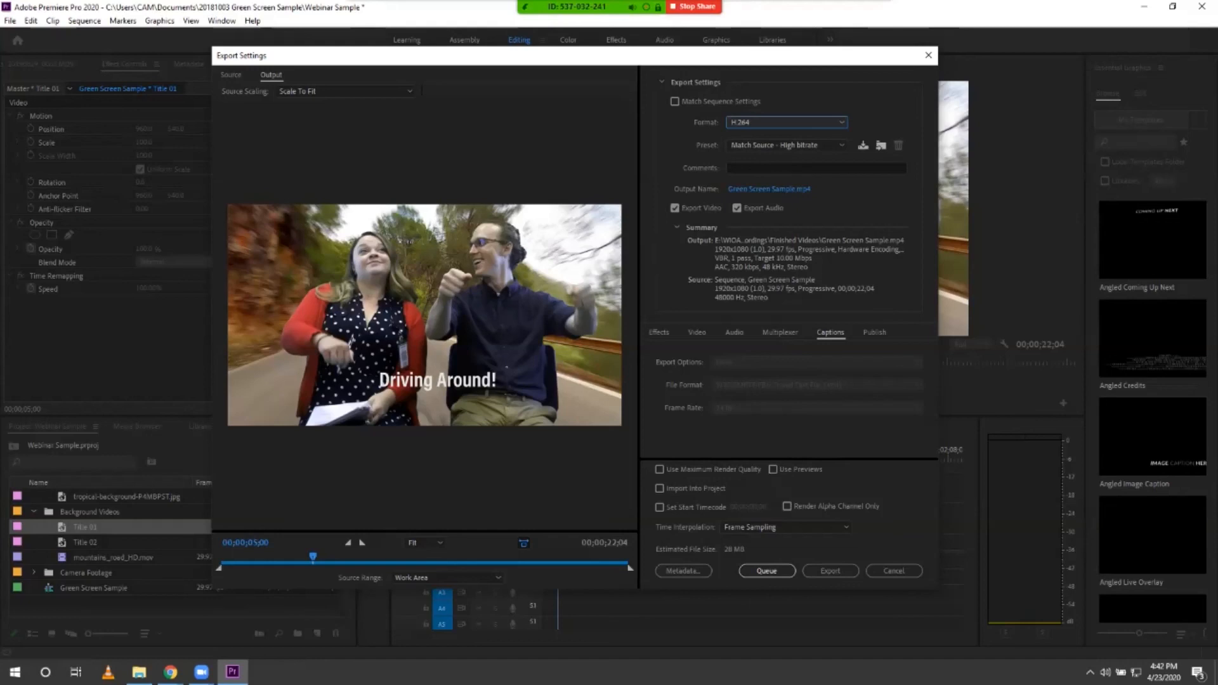
{"action": "left_click_drag", "start_coordinate": [936, 79], "coordinate": [581, 84]}
{"action": "left_click_drag", "start_coordinate": [484, 64], "coordinate": [19, 87]}
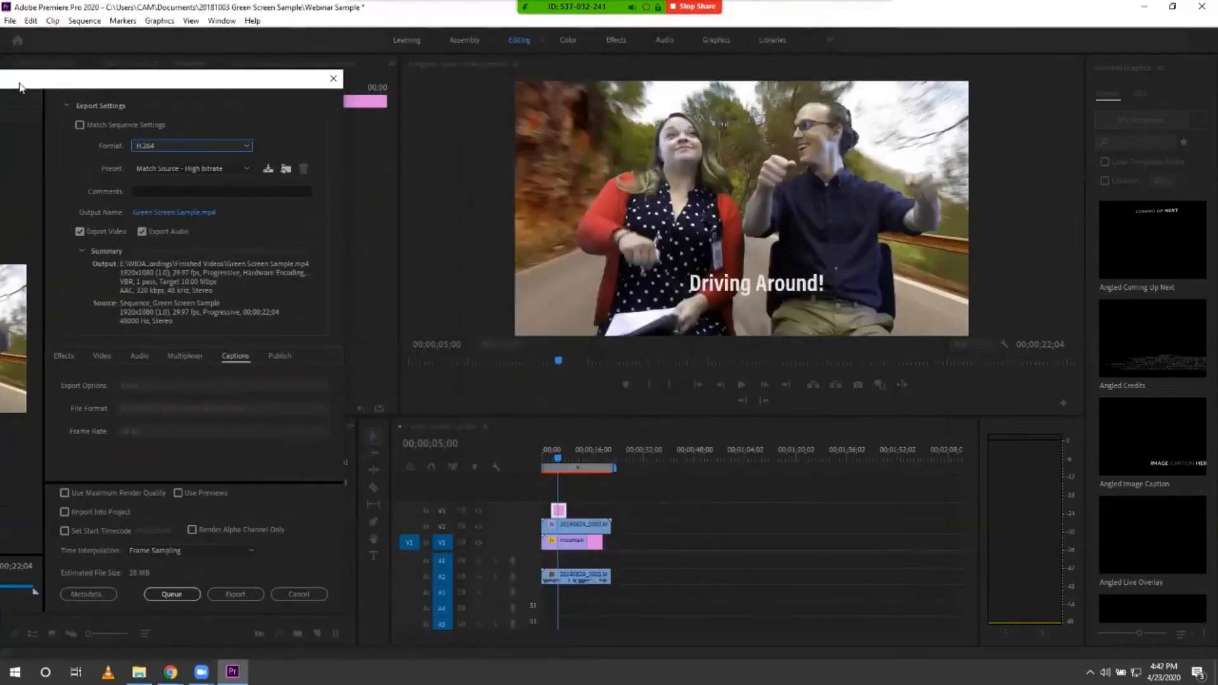
{"action": "left_click_drag", "start_coordinate": [111, 78], "coordinate": [602, 40]}
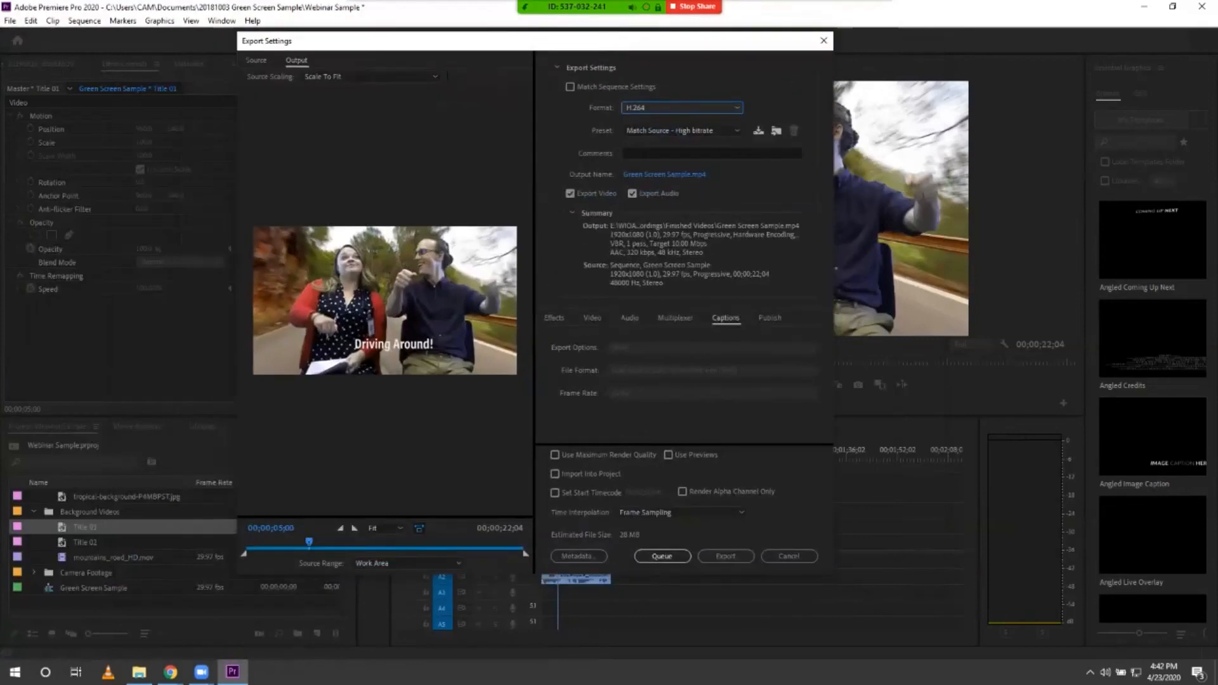
- Export the sequence as Green Screen Sample 1 into the 20181003 Green Screen Sample folder in Documents
{"action": "left_click", "coordinate": [665, 174]}
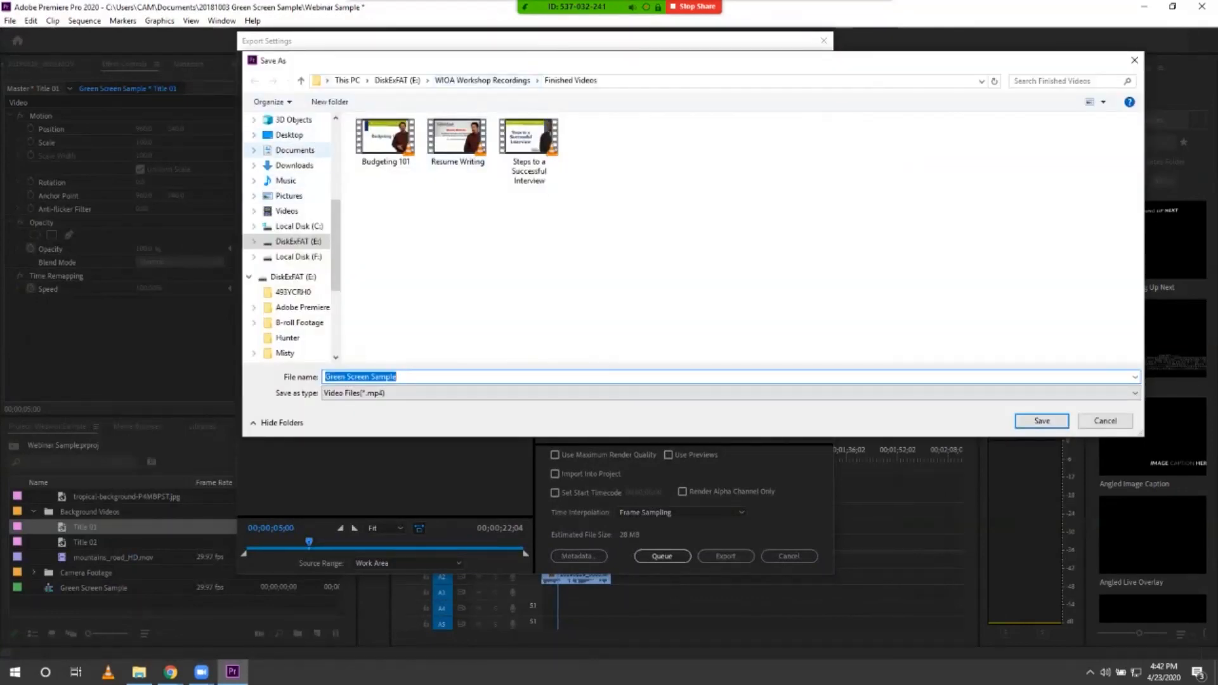
{"action": "left_click", "coordinate": [295, 150]}
{"action": "double_click", "coordinate": [458, 139]}
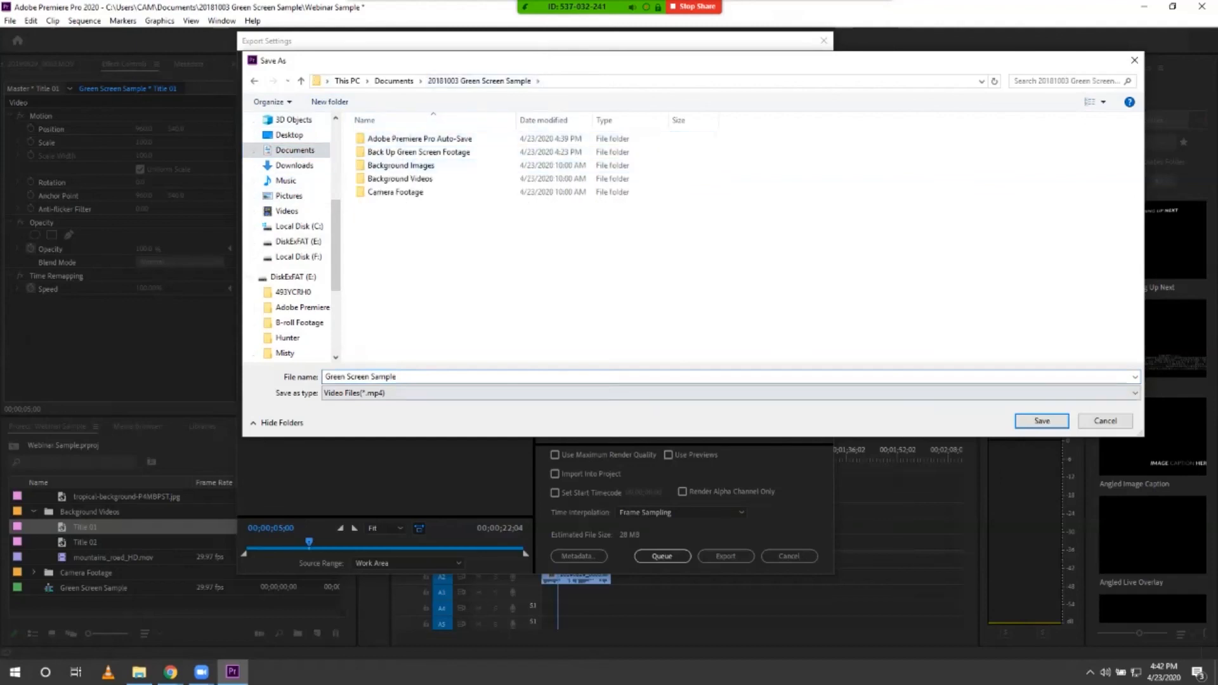
{"action": "left_click", "coordinate": [397, 376]}
{"action": "left_click", "coordinate": [396, 376]}
{"action": "type", "text": "1"}
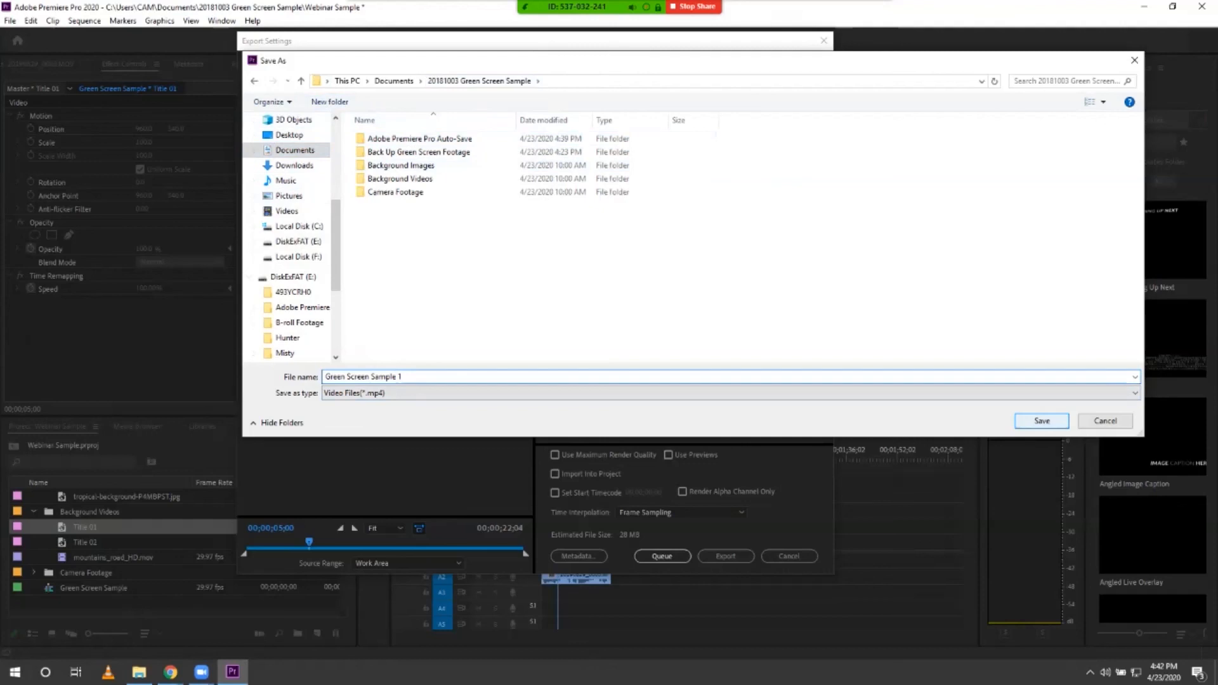
{"action": "key", "text": "Return"}
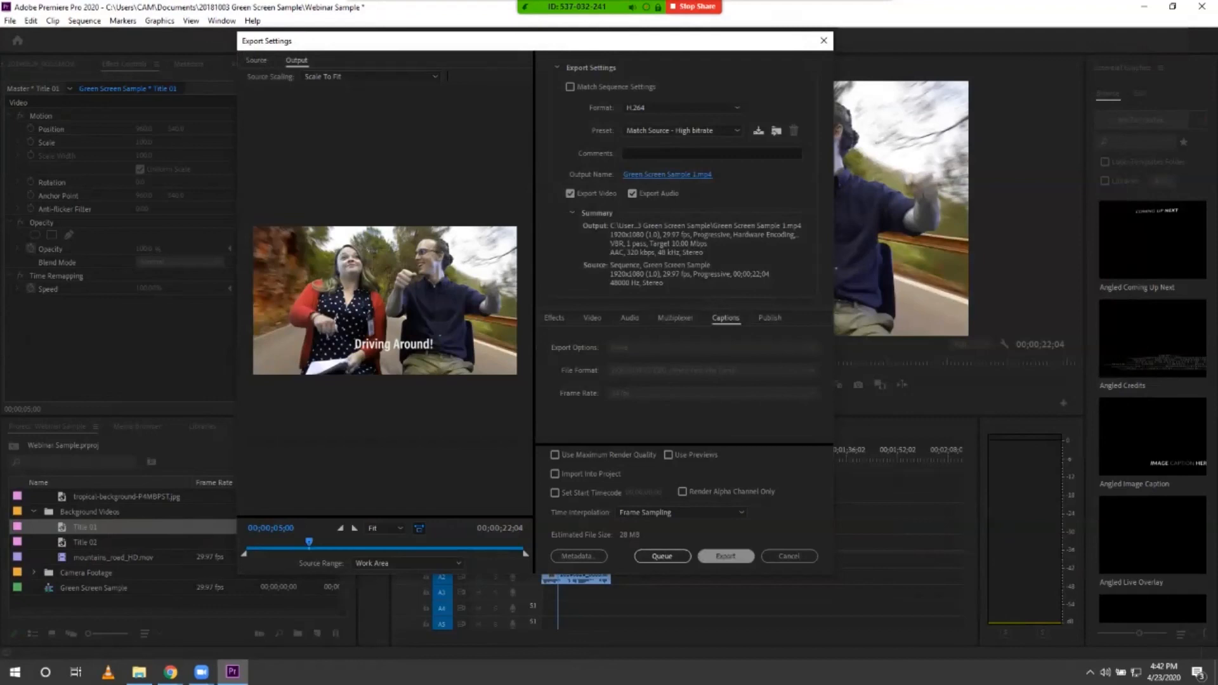
{"action": "left_click", "coordinate": [726, 556]}
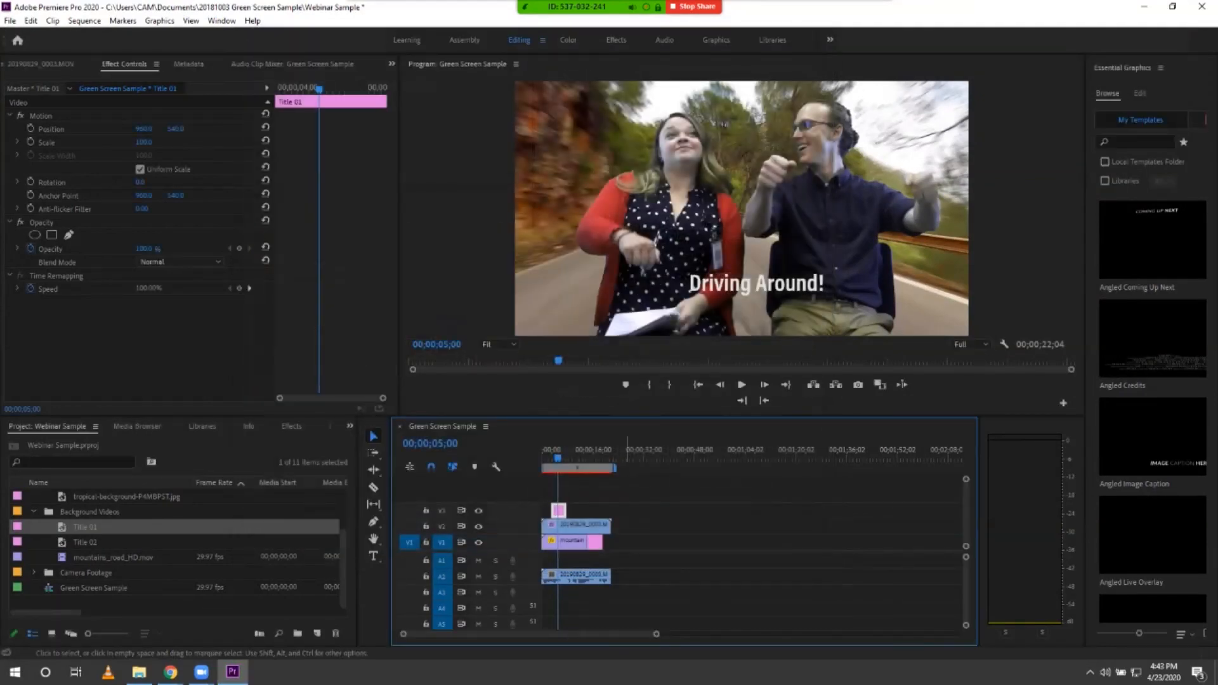
- Switch to File Explorer and play the exported Green Screen Sample 1 video in VLC, pausing at about 8 seconds
{"action": "left_click", "coordinate": [139, 672]}
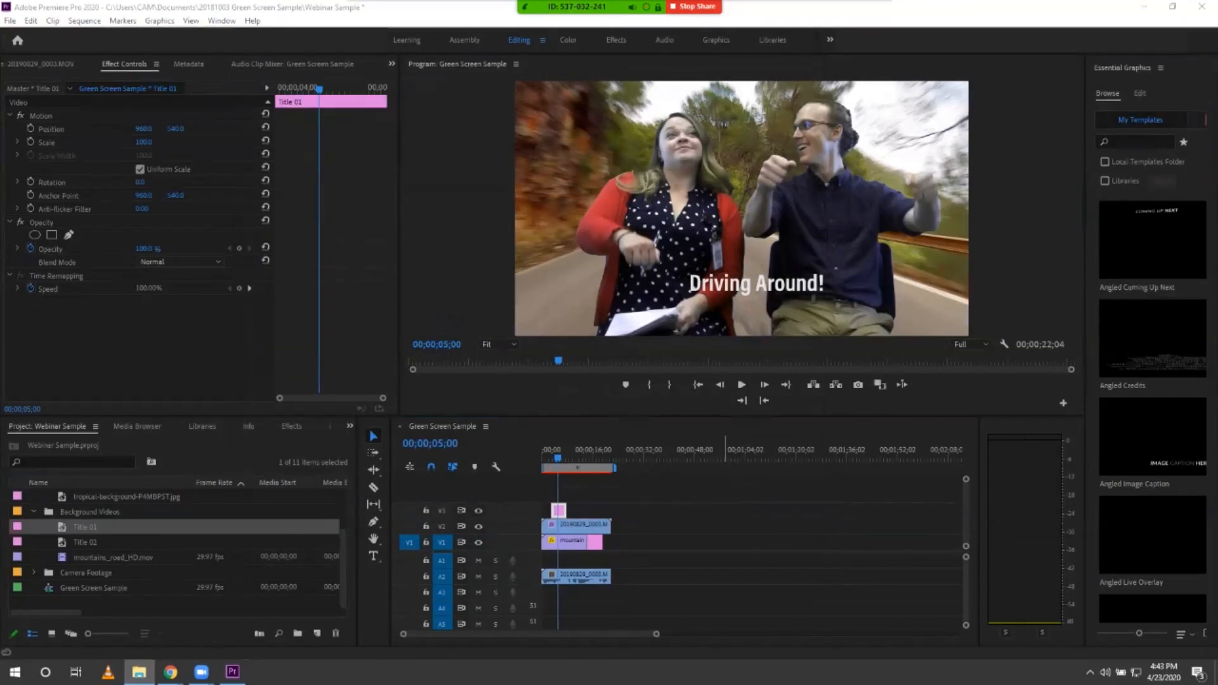
{"action": "left_click_drag", "start_coordinate": [1217, 17], "coordinate": [337, 40]}
{"action": "double_click", "coordinate": [393, 165]}
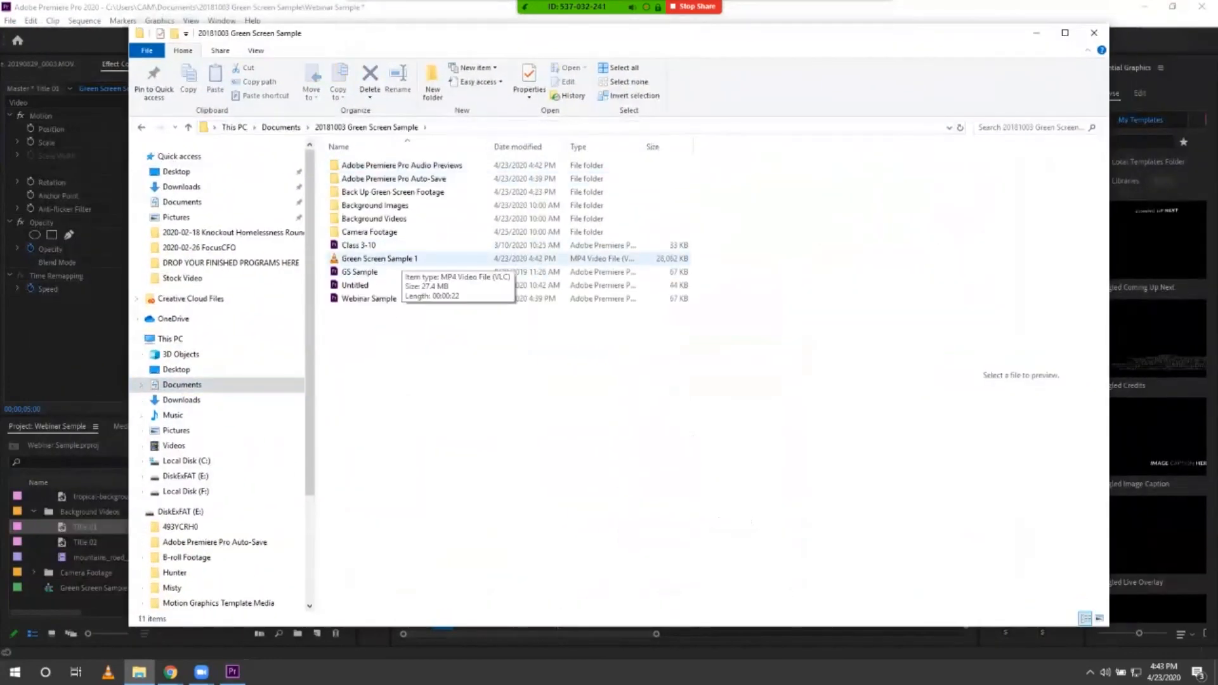
{"action": "double_click", "coordinate": [379, 259]}
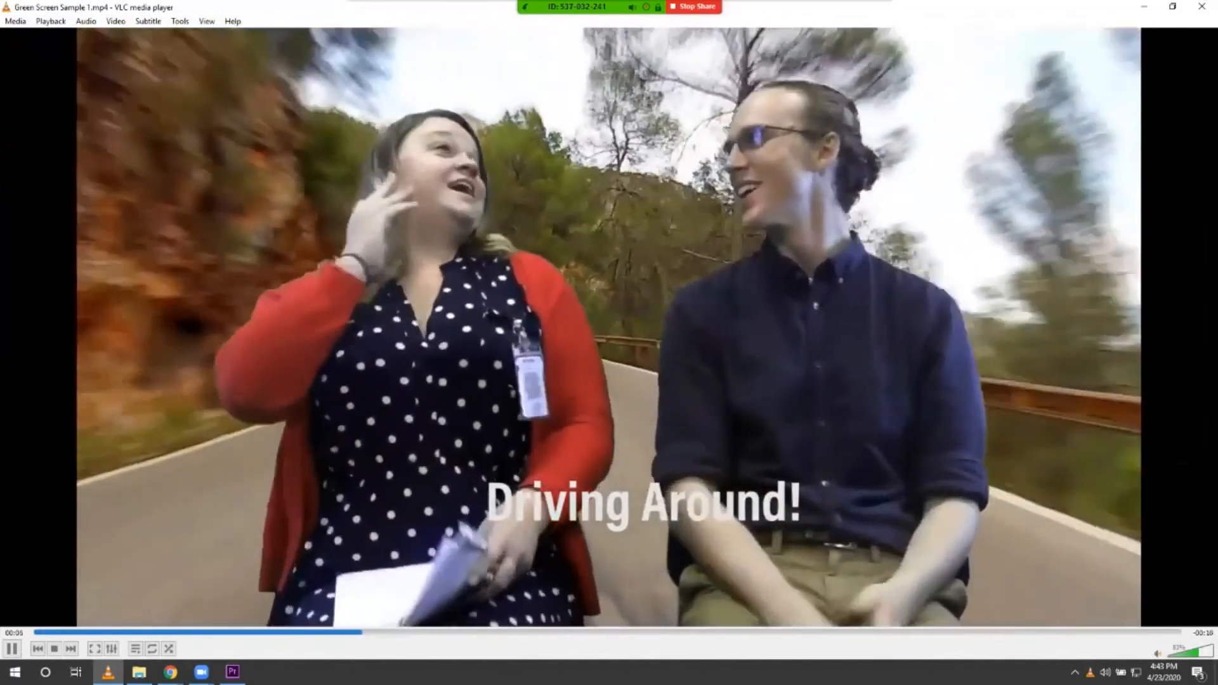
{"action": "key", "text": "space"}
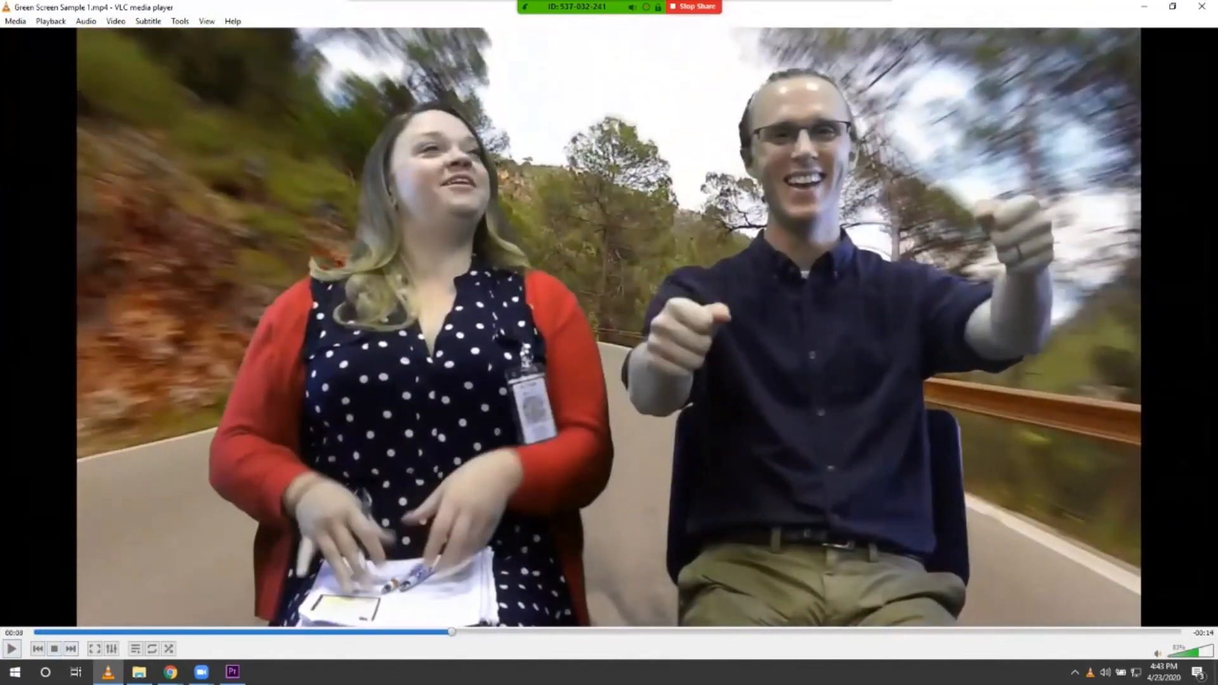
- Close the VLC player and the project folder window to return to Premiere Pro
{"action": "left_click", "coordinate": [1202, 6]}
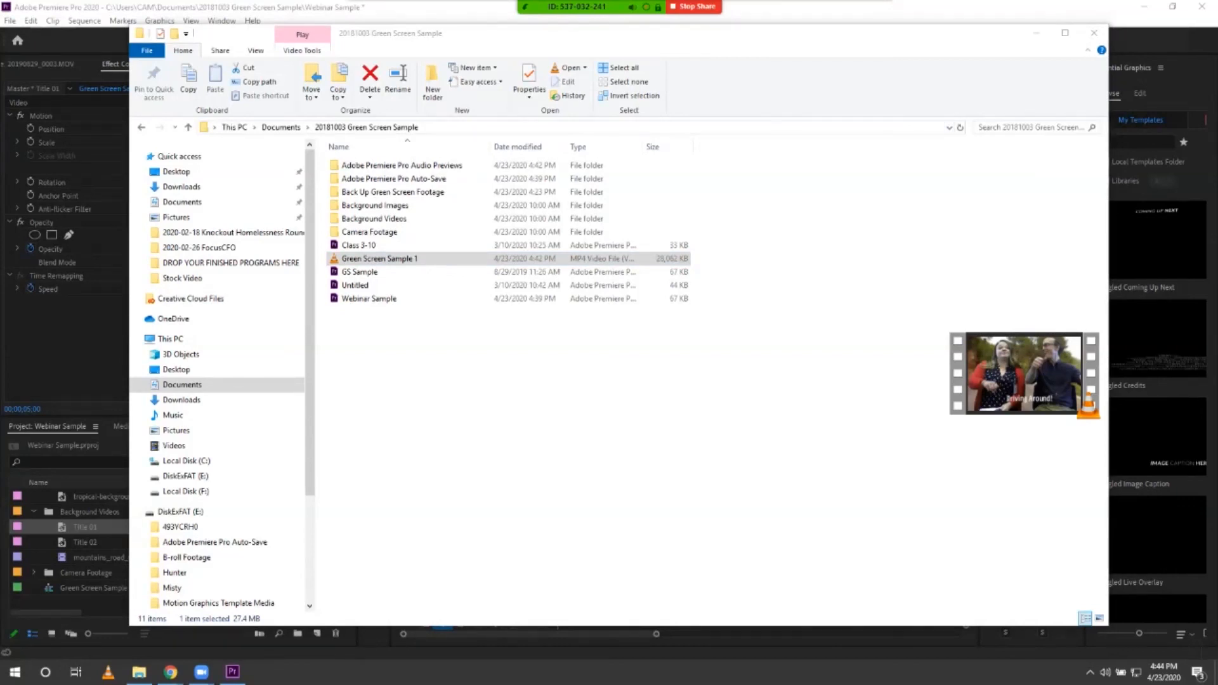
{"action": "left_click_drag", "start_coordinate": [728, 35], "coordinate": [745, 36]}
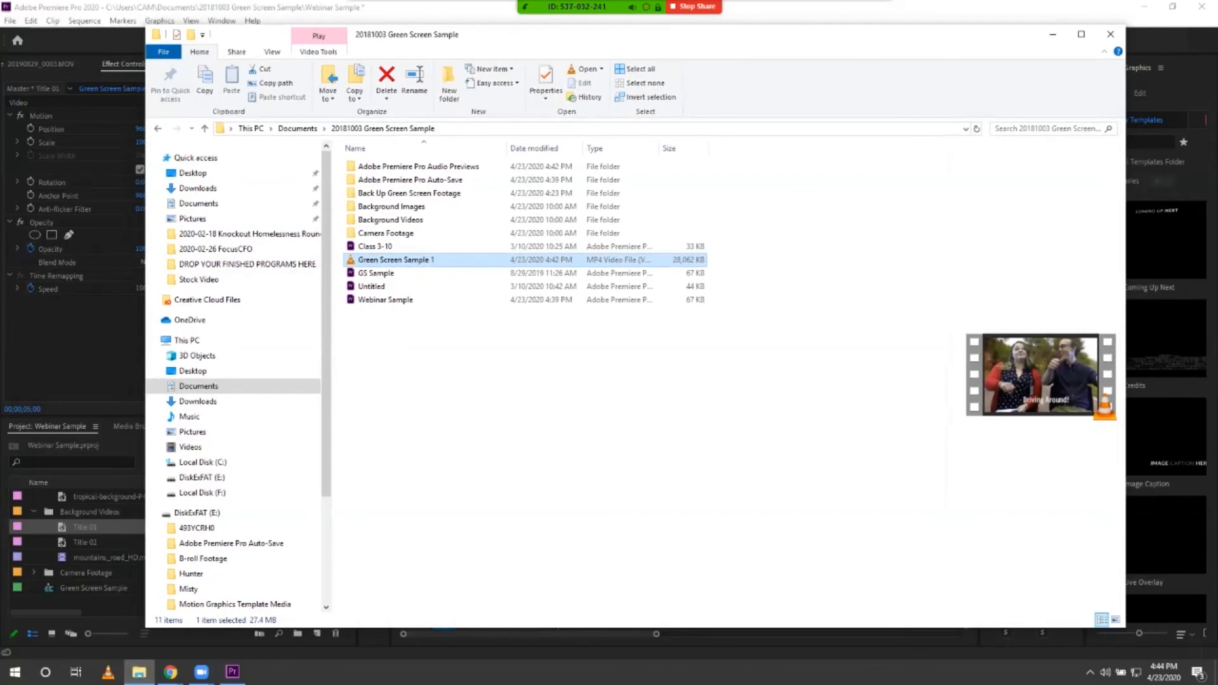
{"action": "left_click", "coordinate": [1110, 34]}
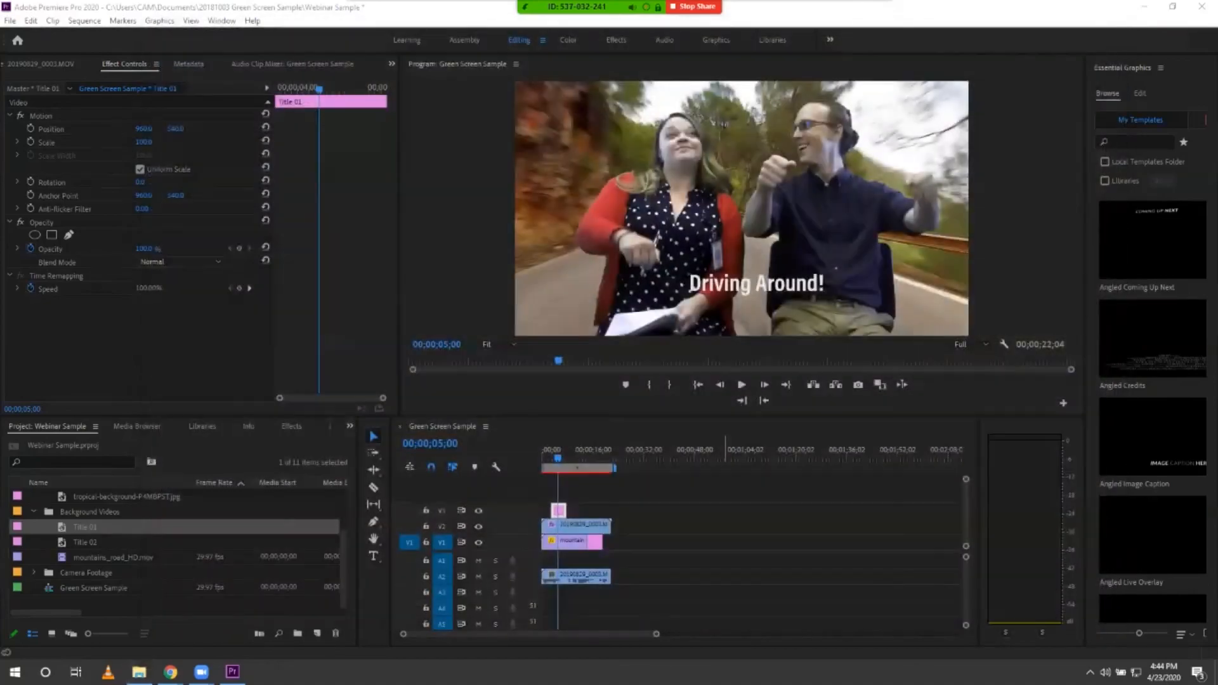